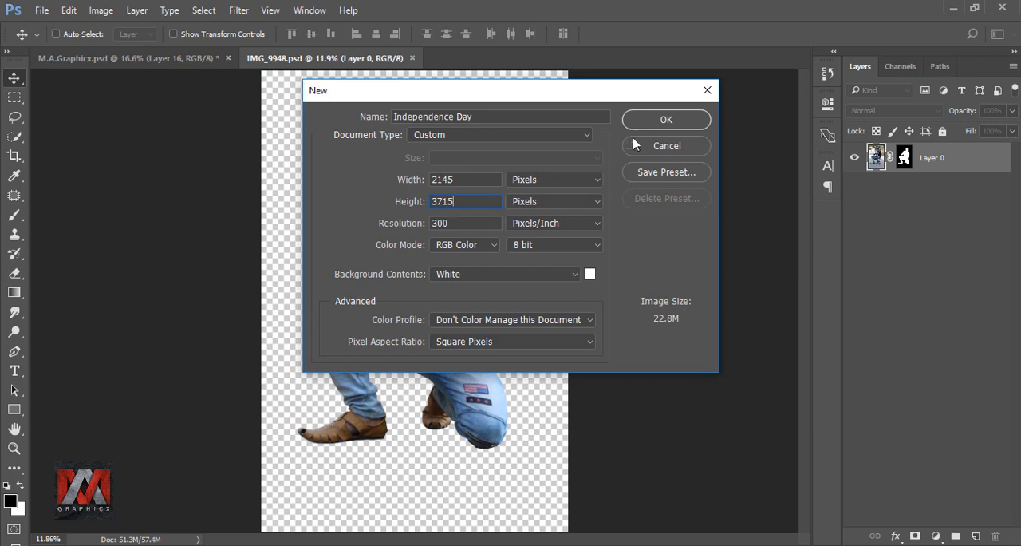
# Create the Independence Day document at 2145 × 3715 pixels, 300 pixels/inch, RGB with a white background, and fit it on screen
pyautogui.click(662, 121)
pyautogui.hotkey('ctrl', '0')
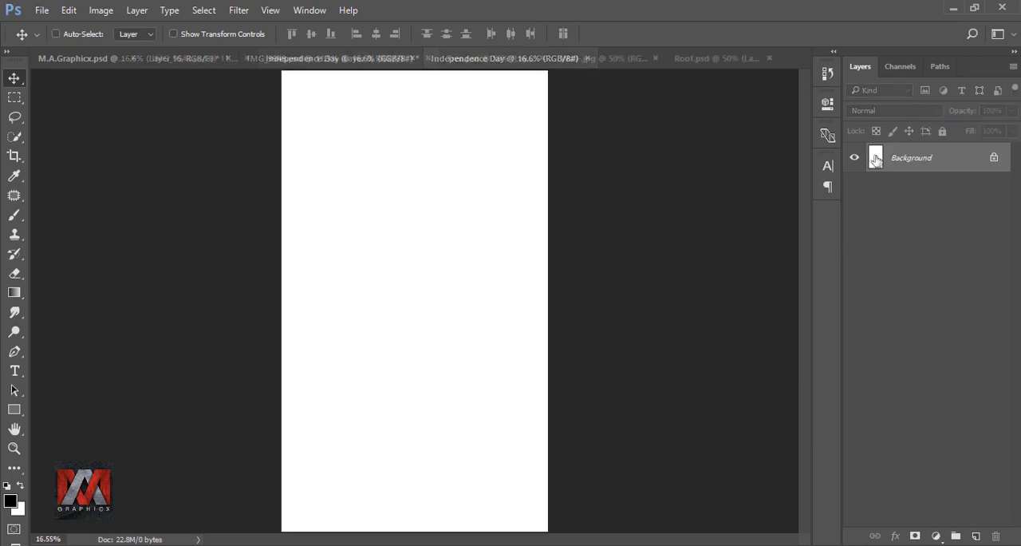
# Copy the brick wall from Wall-.jpg into the Independence Day document and enlarge it to span the canvas width along the lower edge
pyautogui.click(592, 59)
pyautogui.moveTo(562, 217); pyautogui.dragTo(428, 329)
pyautogui.moveTo(425, 322); pyautogui.dragTo(416, 501)
pyautogui.hotkey('ctrl', 't')
pyautogui.moveTo(503, 449); pyautogui.dragTo(641, 398)
pyautogui.moveTo(492, 425); pyautogui.dragTo(481, 458)
pyautogui.moveTo(644, 401); pyautogui.dragTo(645, 404)
pyautogui.moveTo(509, 468); pyautogui.dragTo(502, 468)
pyautogui.click(661, 36)
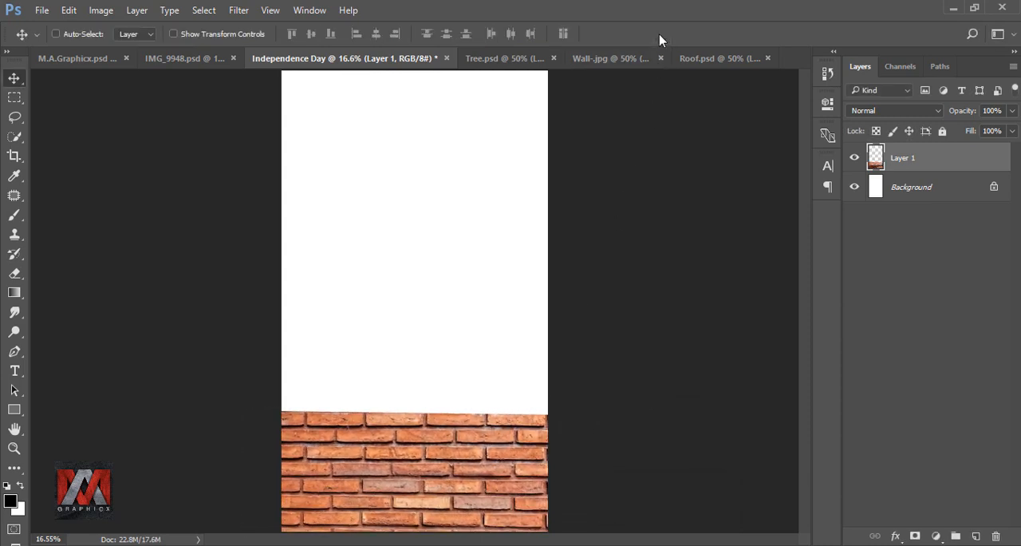
# Delete the upper part of the brick wall with a rectangular selection, keeping about three brick rows, and deselect
pyautogui.click(14, 98)
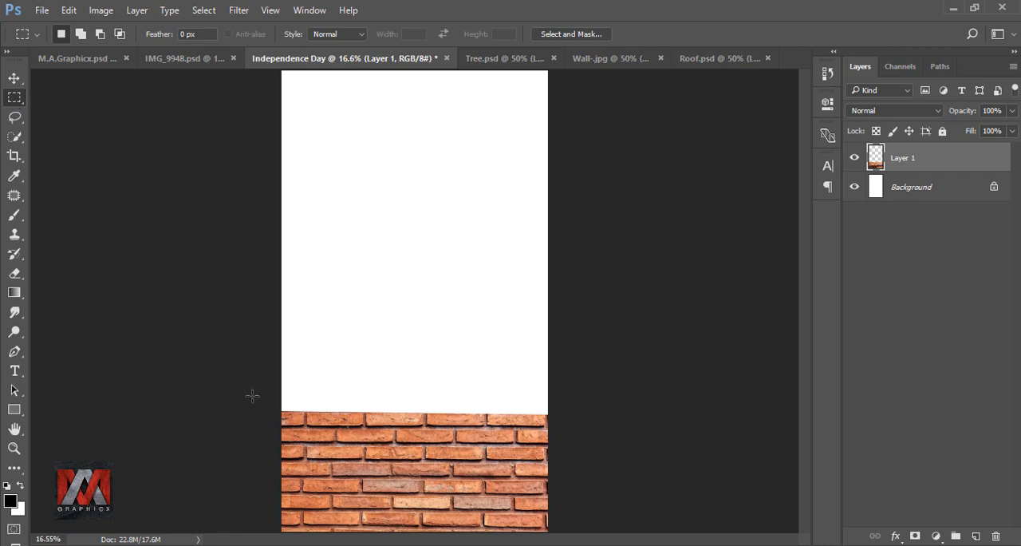
pyautogui.moveTo(252, 383); pyautogui.dragTo(576, 475)
pyautogui.press('Delete')
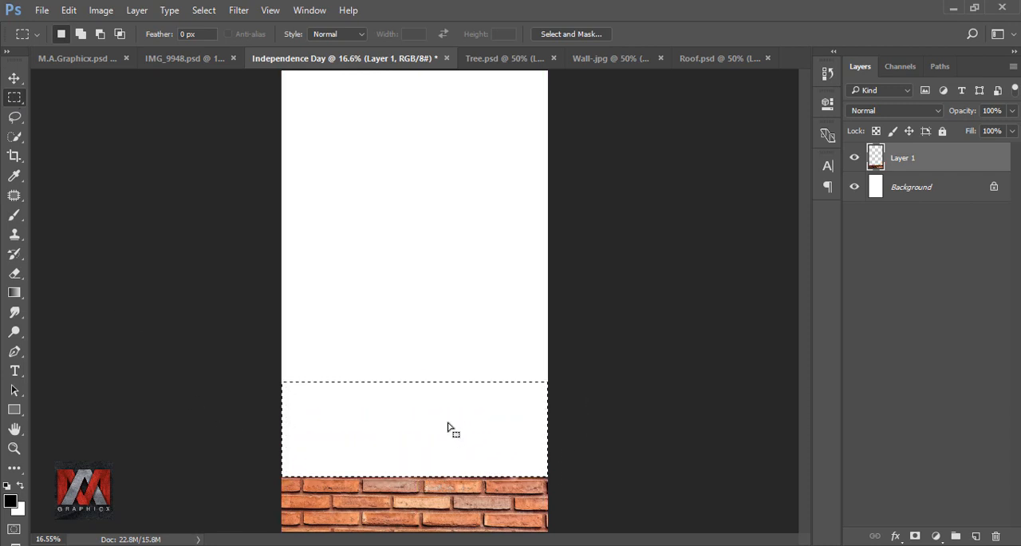
pyautogui.hotkey('ctrl', 'd')
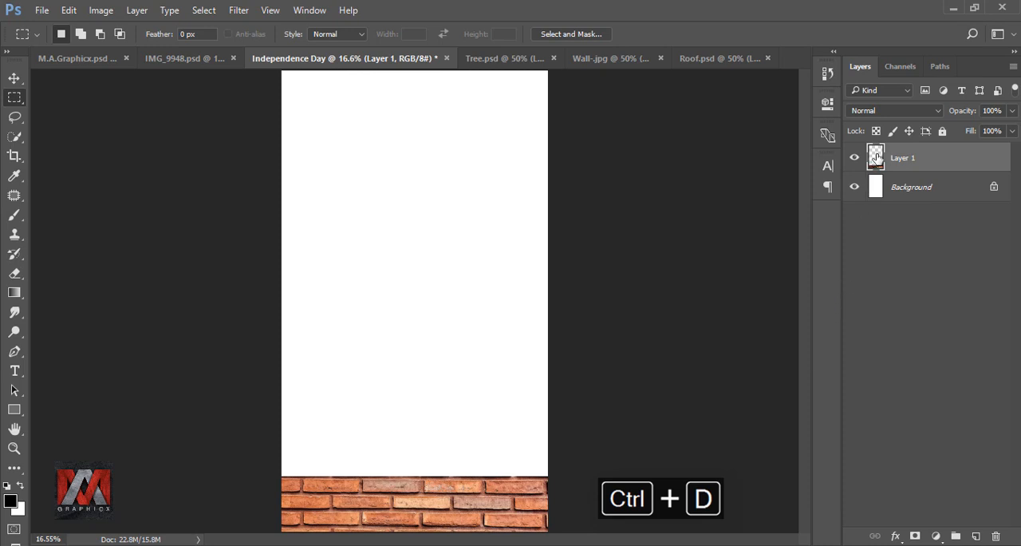
# Copy the roof strip from Roof.psd onto the wall's top edge in Independence Day and scale it to about 116.5% to span the canvas
pyautogui.click(707, 58)
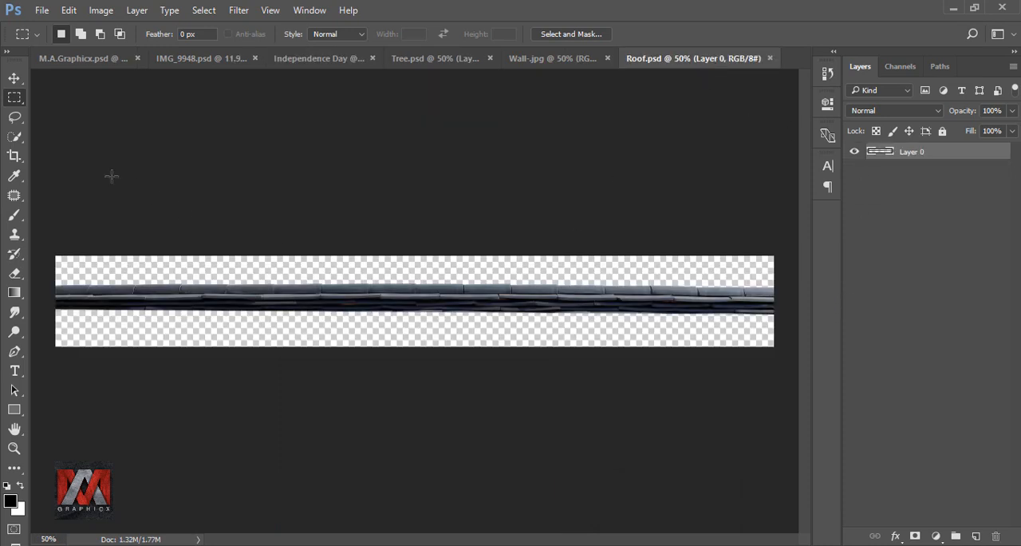
pyautogui.click(14, 78)
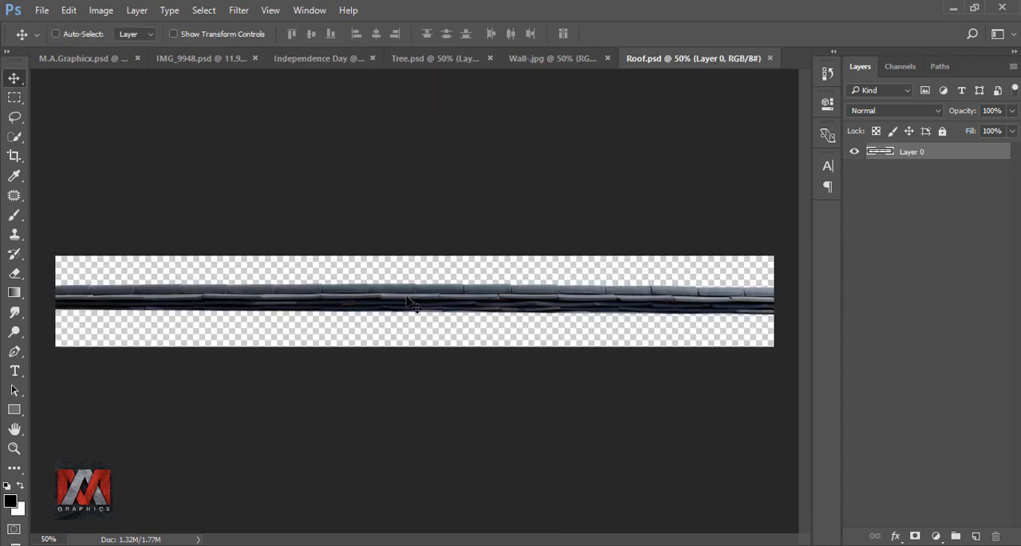
pyautogui.moveTo(409, 302); pyautogui.dragTo(399, 483)
pyautogui.hotkey('ctrl', 't')
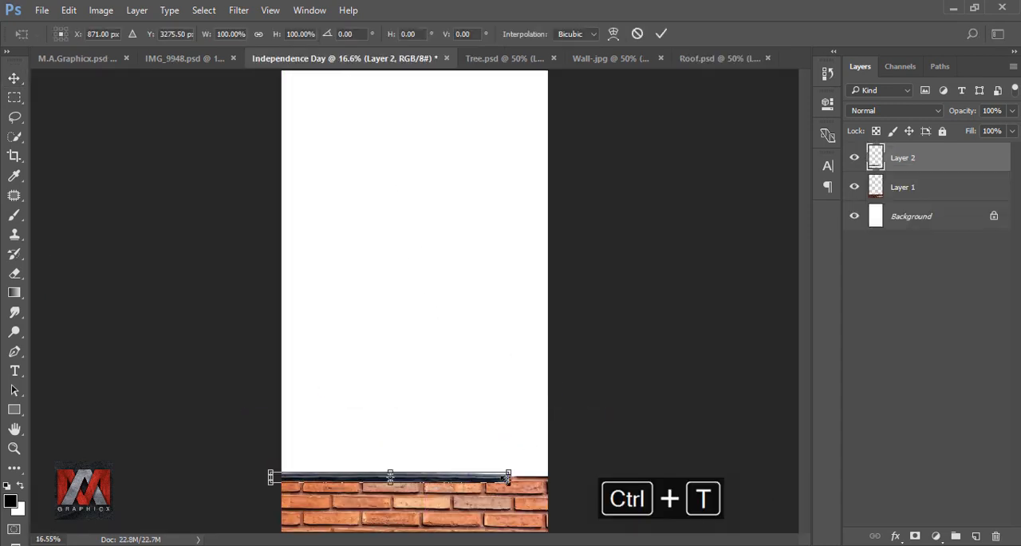
pyautogui.moveTo(521, 465); pyautogui.dragTo(560, 456)
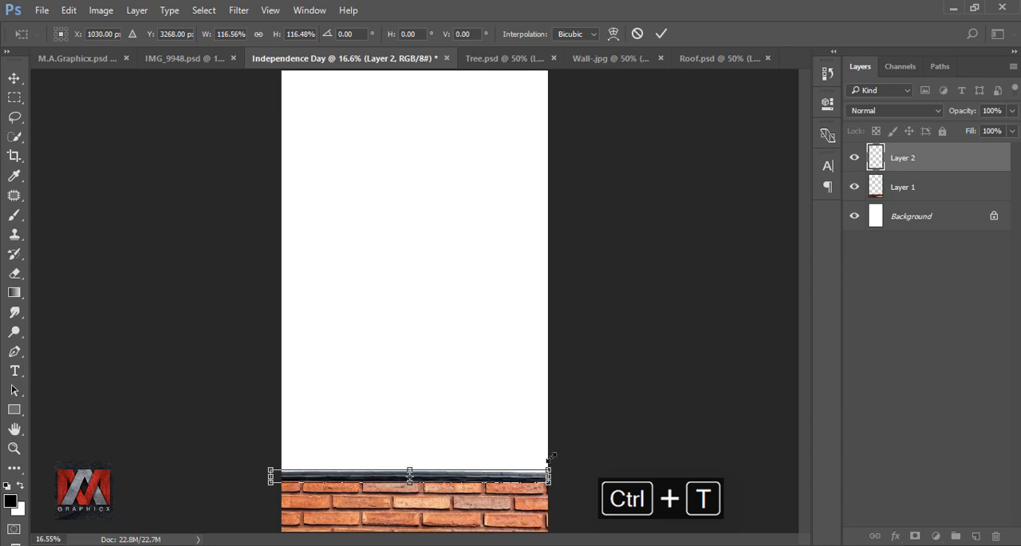
pyautogui.click(660, 34)
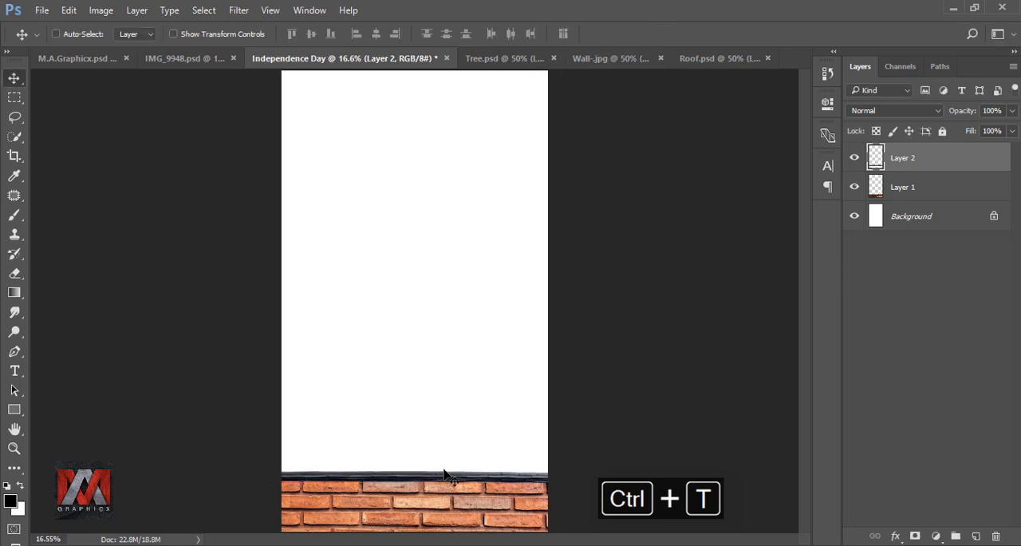
pyautogui.moveTo(445, 471); pyautogui.dragTo(445, 470)
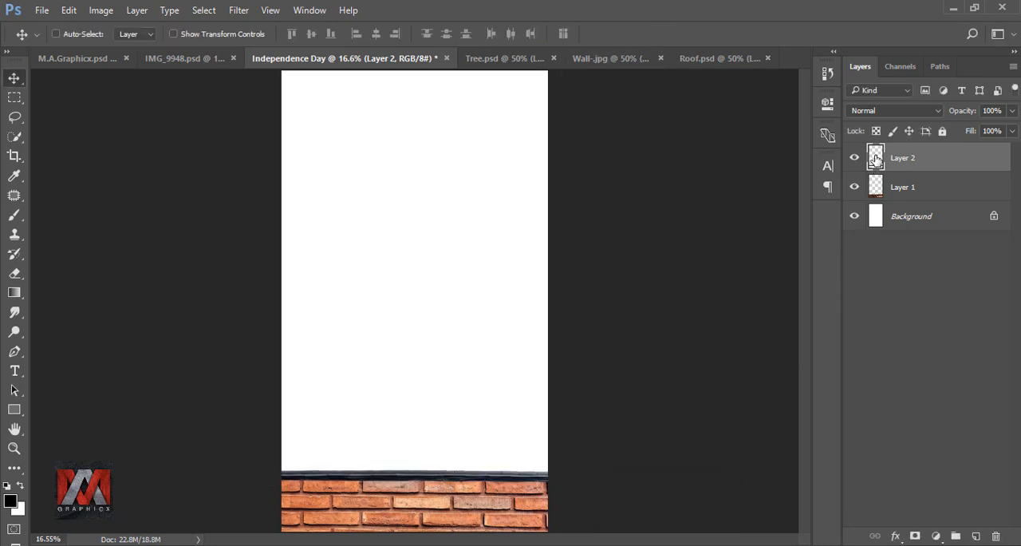
# Add a Hue/Saturation adjustment clipped to the roof strip layer, with Colorize enabled and saturation set to 23
pyautogui.click(936, 535)
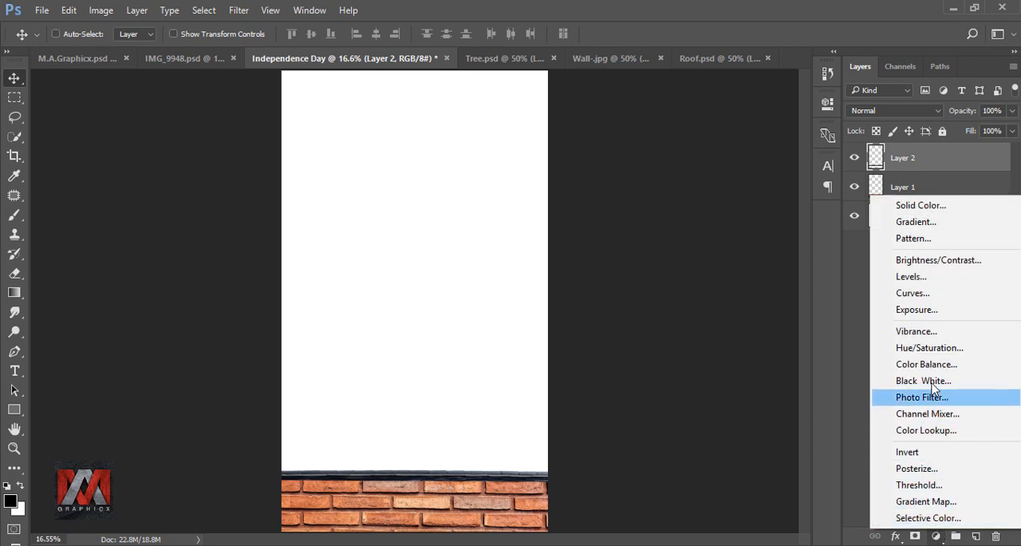
pyautogui.click(940, 351)
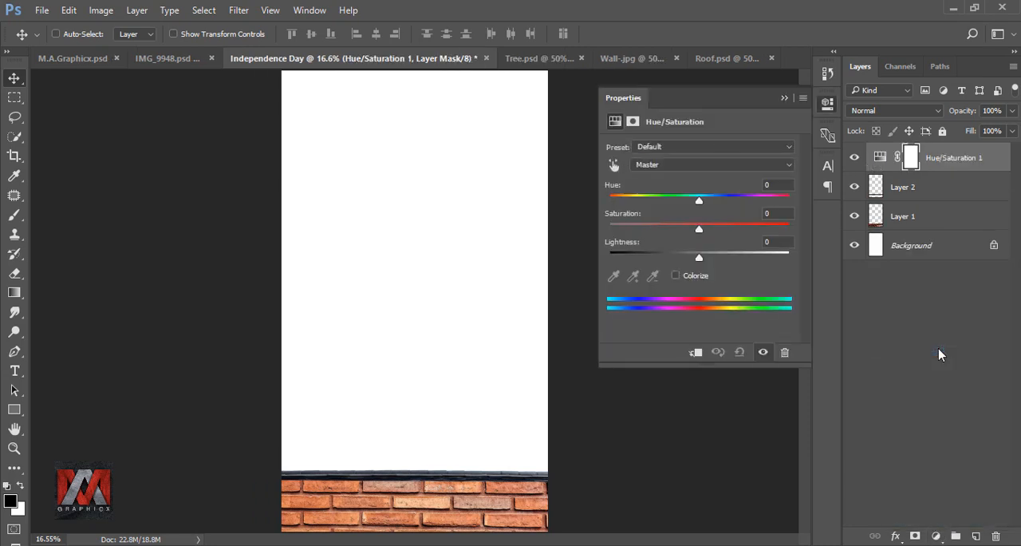
pyautogui.click(695, 352)
pyautogui.click(676, 276)
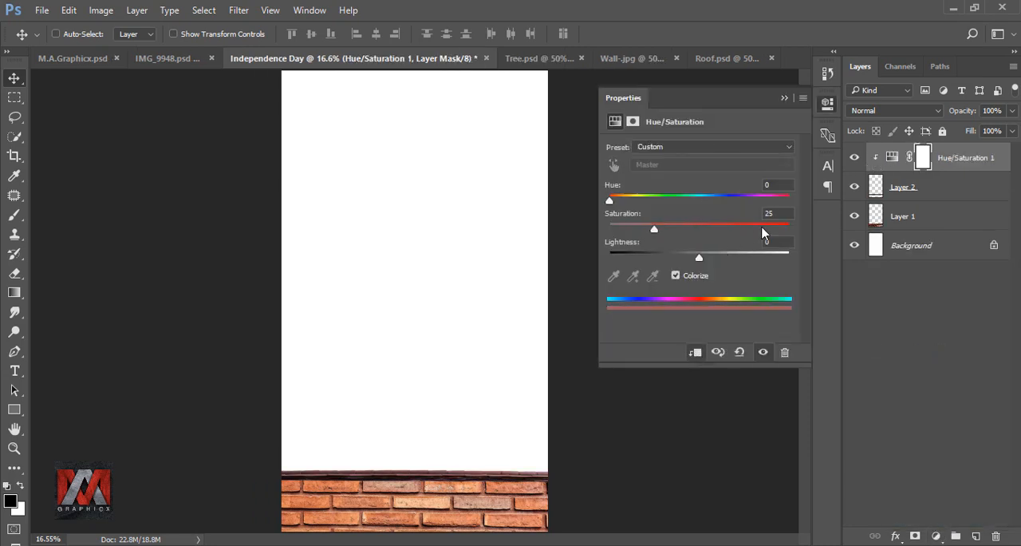
pyautogui.write('23')
pyautogui.click(783, 100)
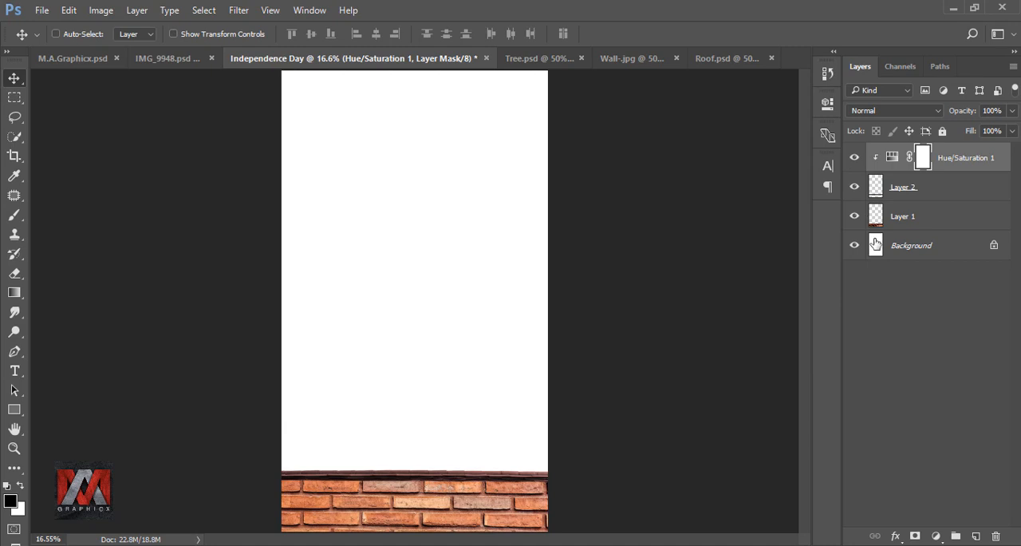
# Add a new layer directly above the Background and fill it with the turquoise colour 5fcac6
pyautogui.click(876, 243)
pyautogui.click(975, 536)
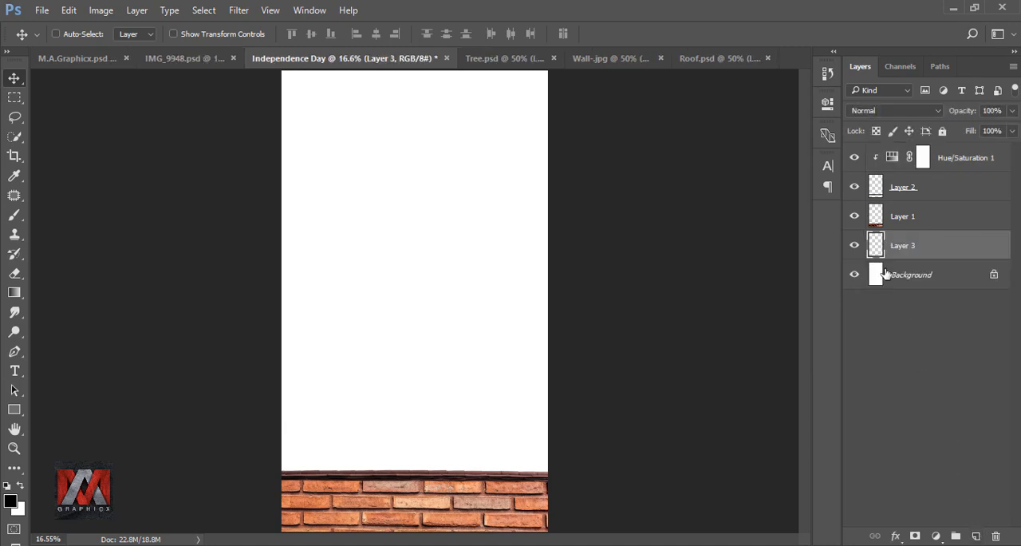
pyautogui.hotkey('shift', 'F5')
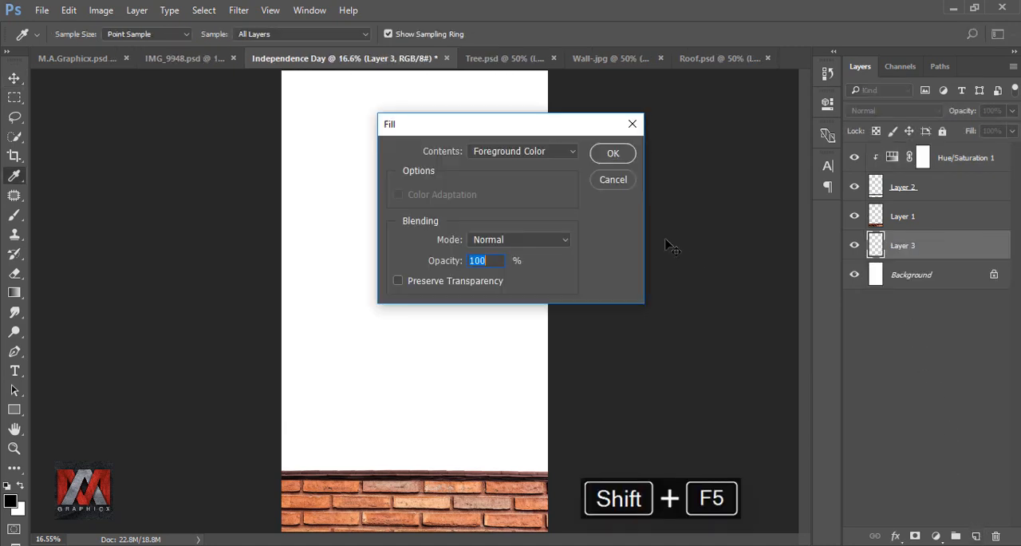
pyautogui.click(519, 151)
pyautogui.click(514, 192)
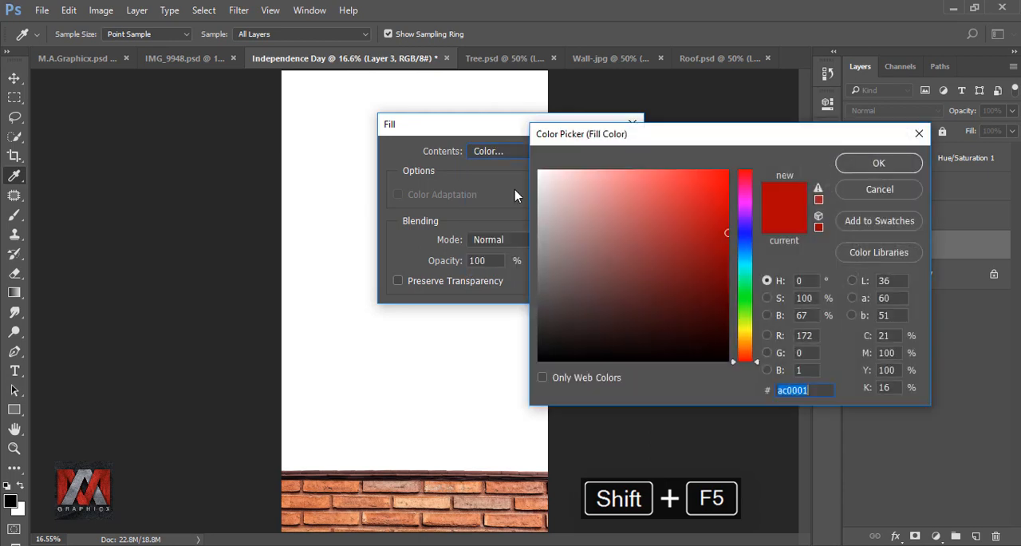
pyautogui.write('5')
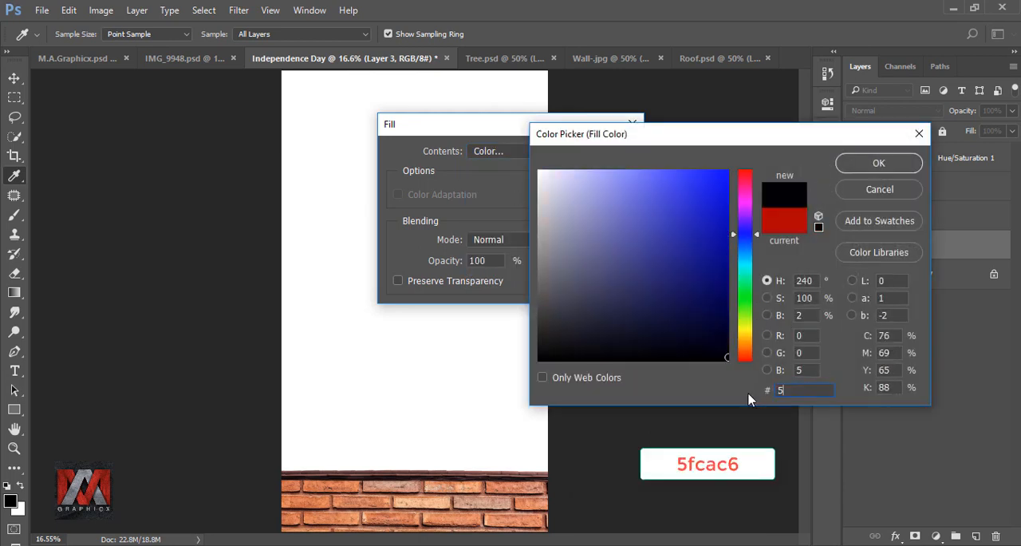
pyautogui.write('fcac6')
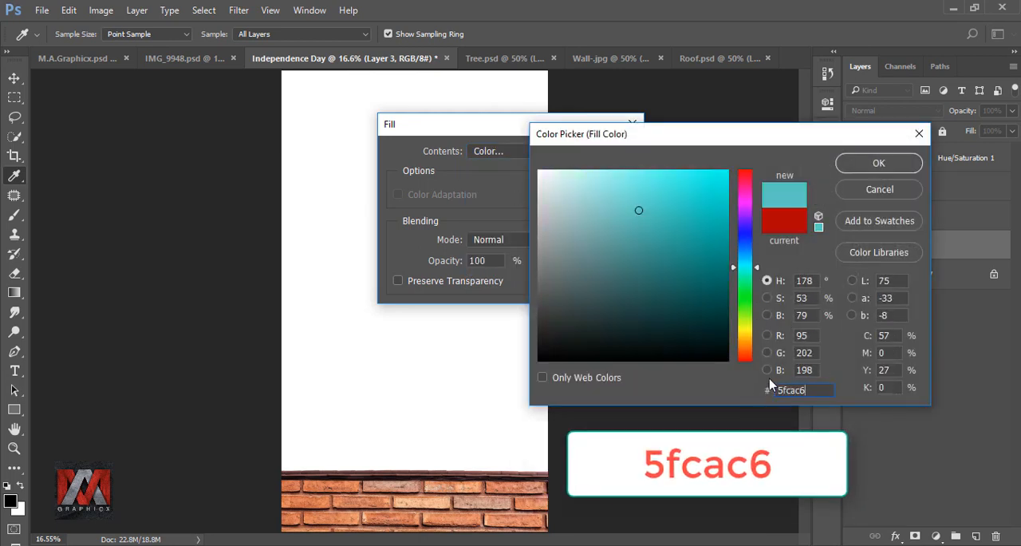
pyautogui.click(878, 162)
pyautogui.click(613, 154)
pyautogui.press('v')
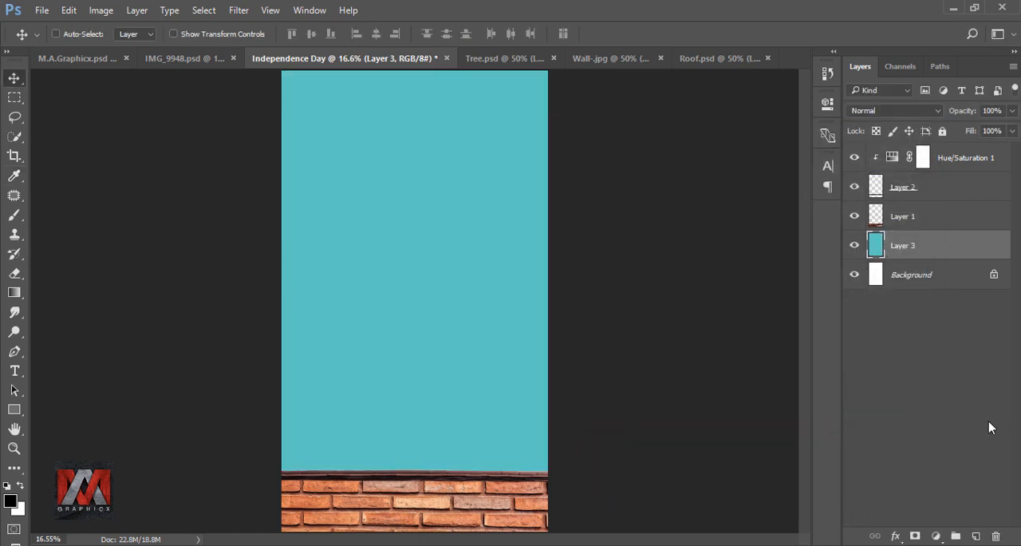
# Add a new layer above the turquoise layer, fill it with the pale yellow f7f09f, and toggle its visibility to compare
pyautogui.click(977, 534)
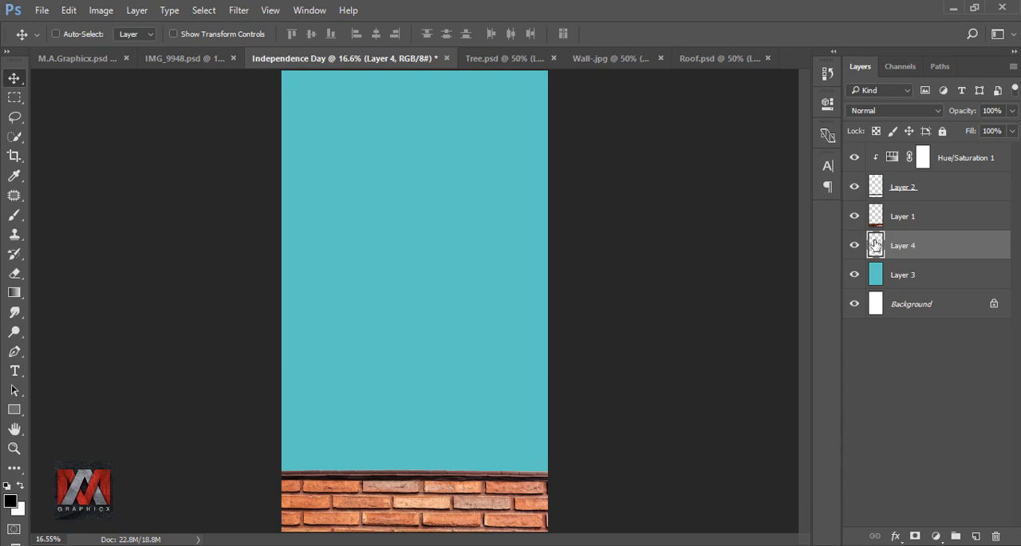
pyautogui.hotkey('shift', 'F5')
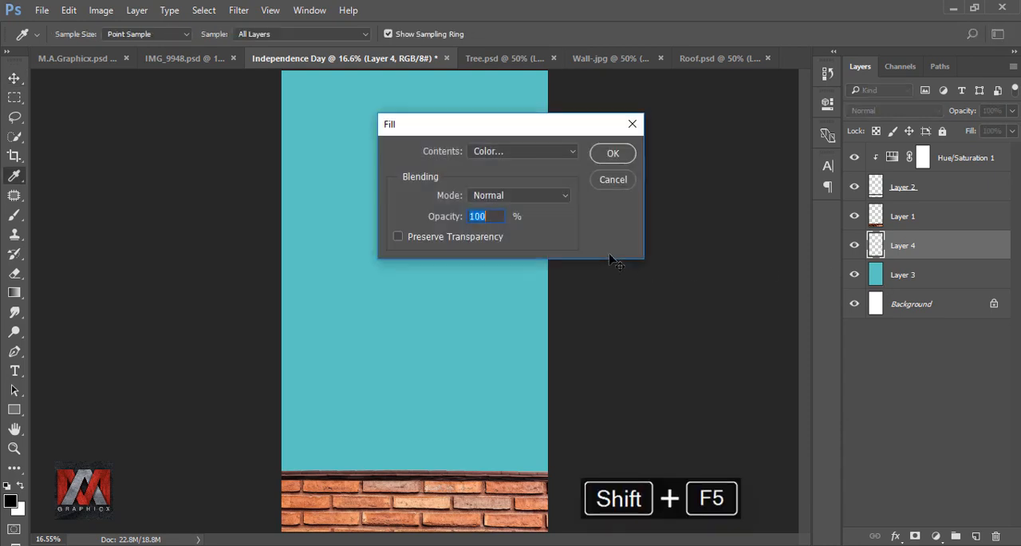
pyautogui.click(523, 152)
pyautogui.click(522, 184)
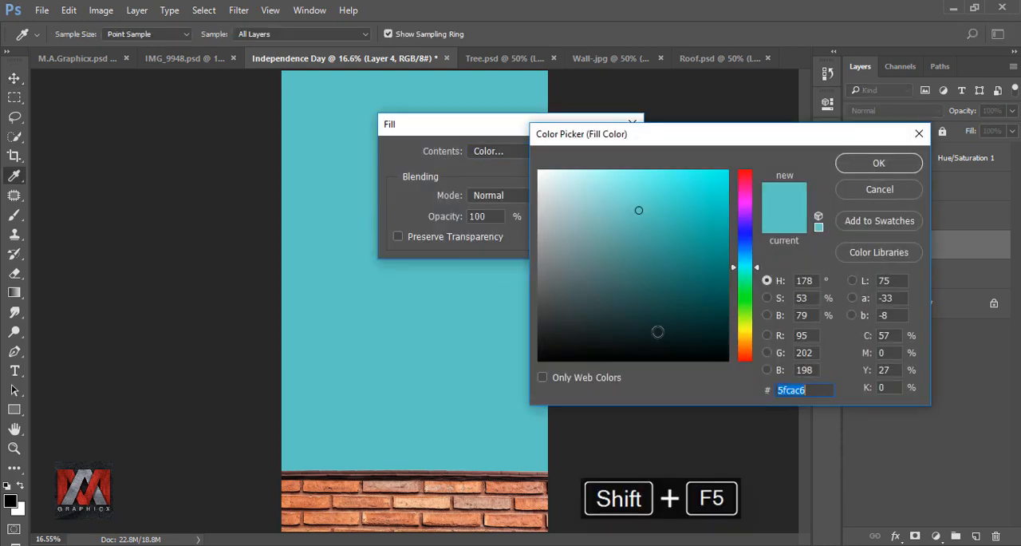
pyautogui.write('f7')
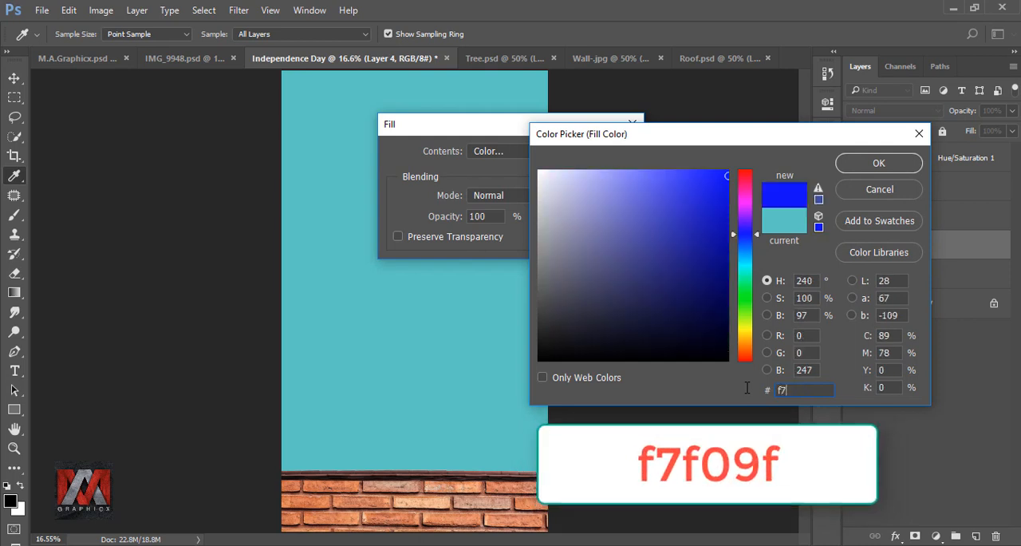
pyautogui.write('f09f')
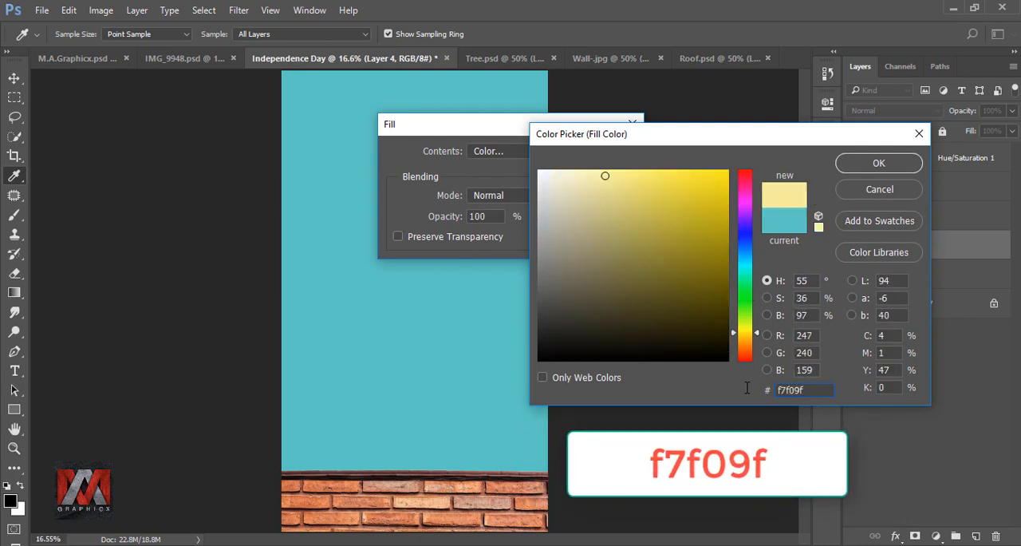
pyautogui.click(876, 164)
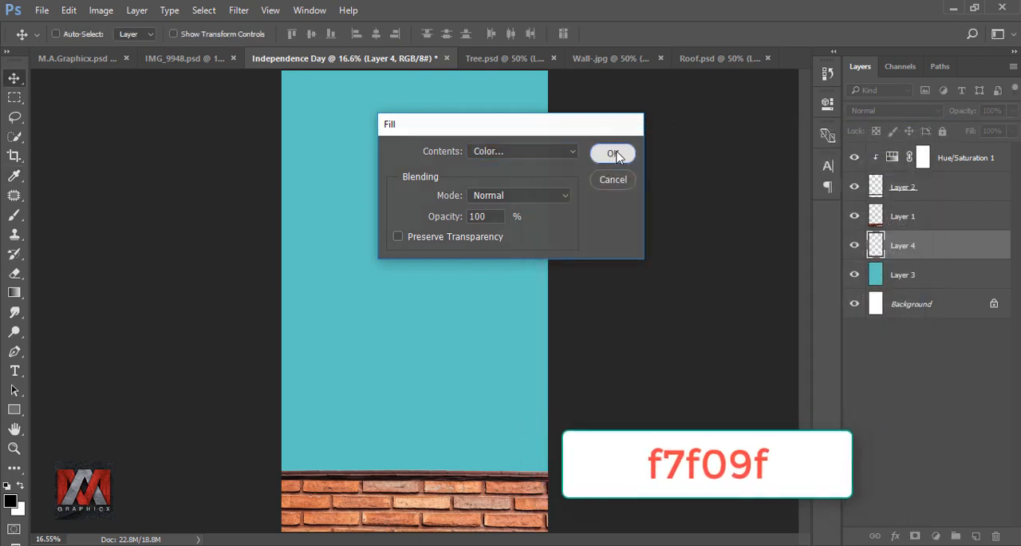
pyautogui.click(616, 156)
pyautogui.click(855, 247)
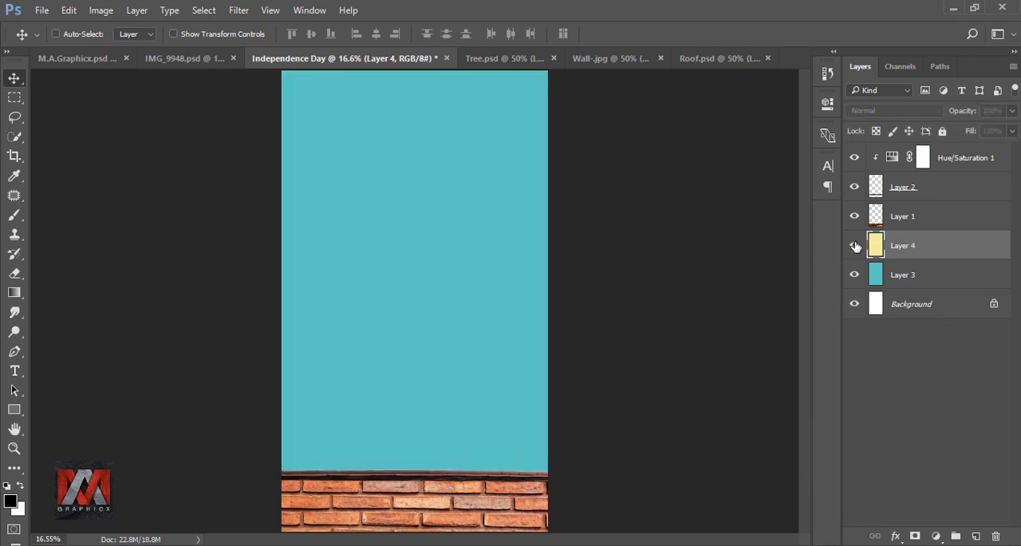
pyautogui.click(854, 246)
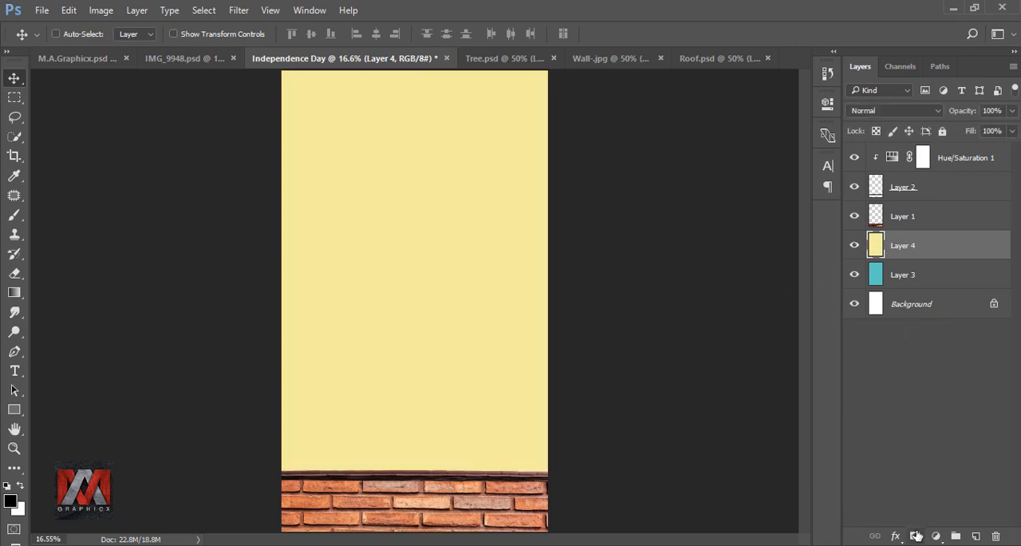
# Mask the yellow layer with a vertical black-to-white linear gradient so turquoise fades down into yellow, and compare by toggling its visibility
pyautogui.click(916, 534)
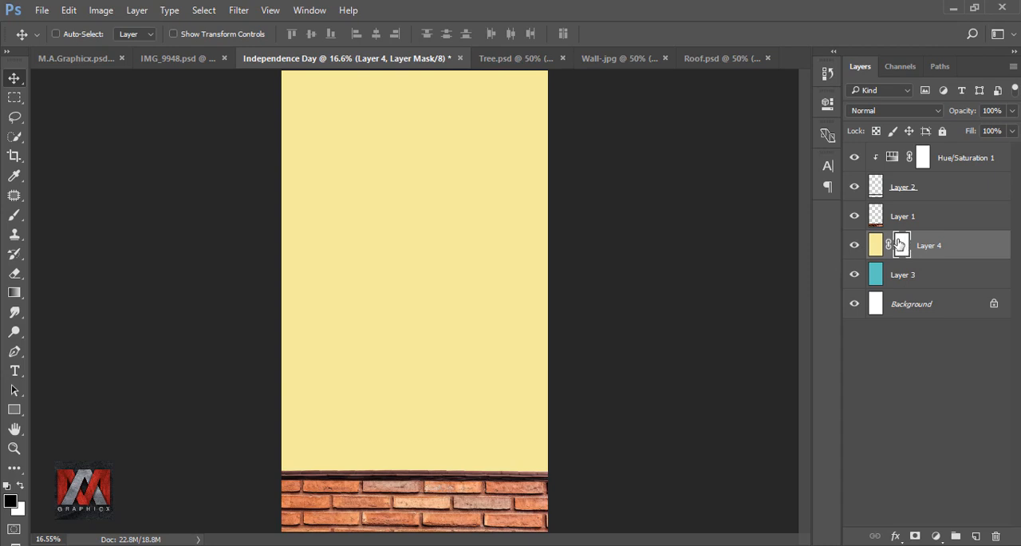
pyautogui.click(14, 292)
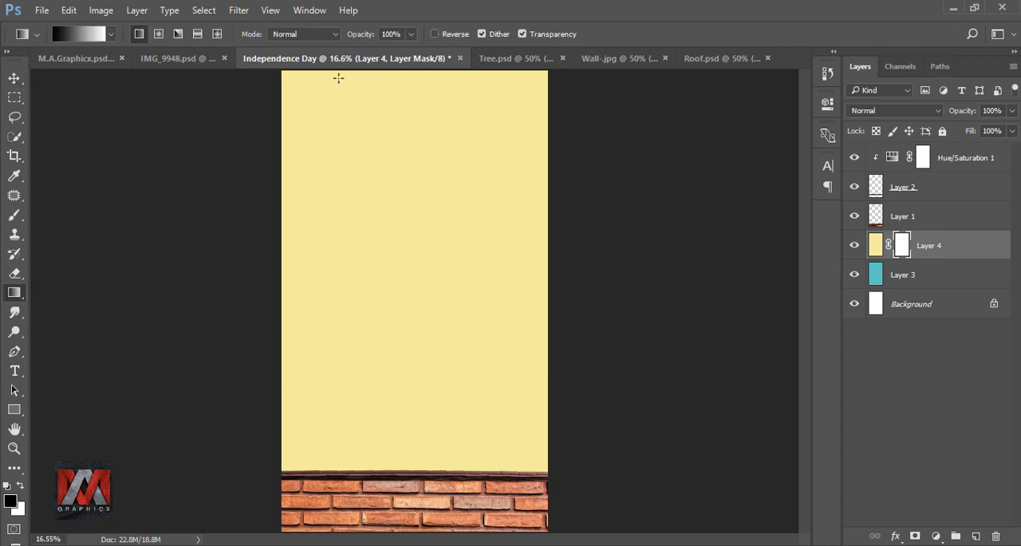
pyautogui.moveTo(339, 150); pyautogui.dragTo(358, 433)
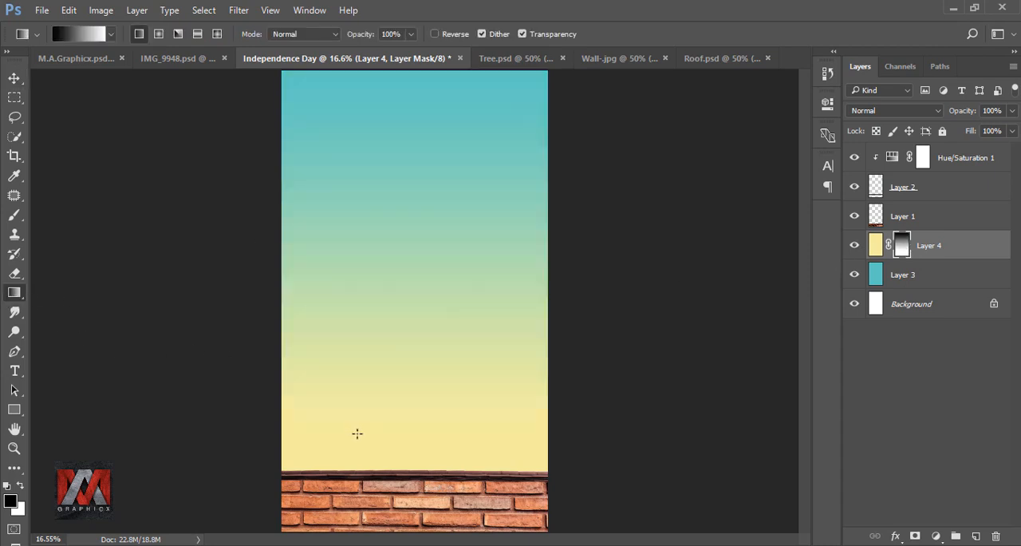
pyautogui.click(853, 247)
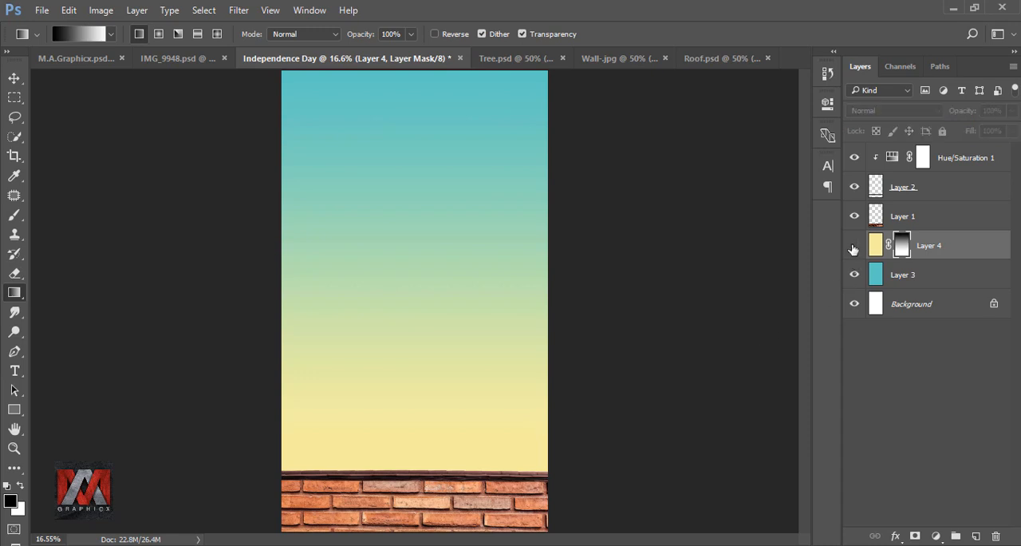
pyautogui.click(854, 248)
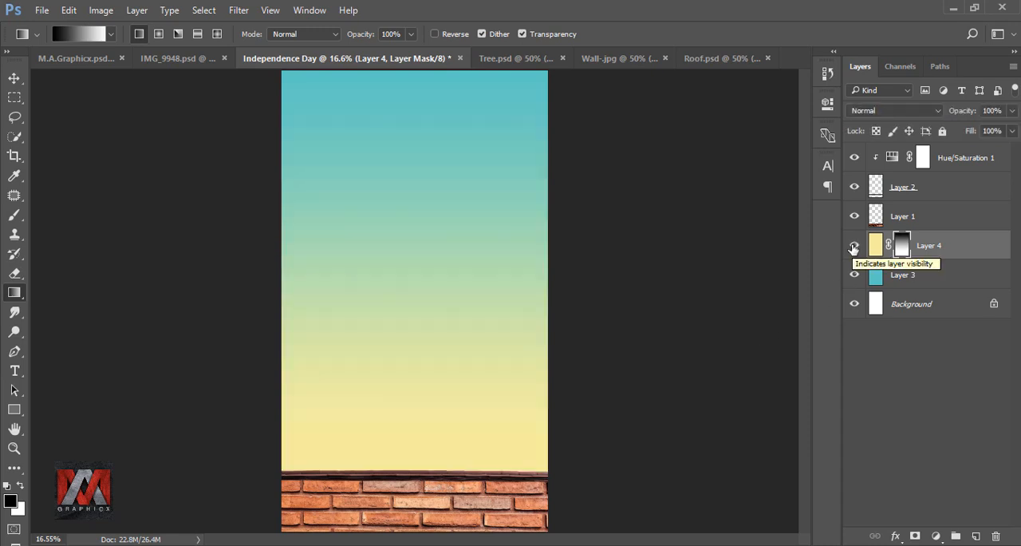
# Bring the small tree cutout from Tree.psd into the Independence Day document, directly above the yellow gradient layer
pyautogui.click(492, 59)
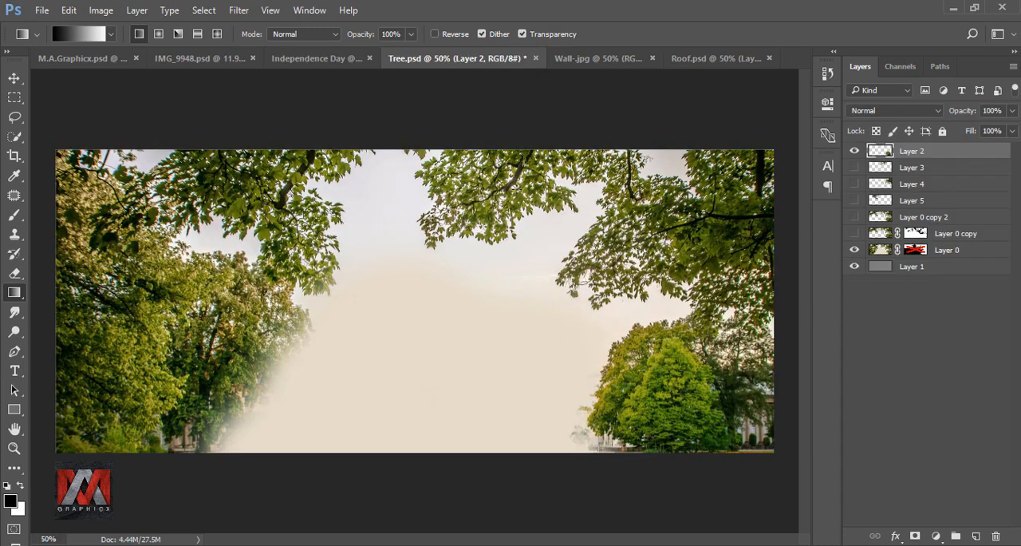
pyautogui.click(14, 77)
pyautogui.moveTo(659, 391); pyautogui.dragTo(509, 326)
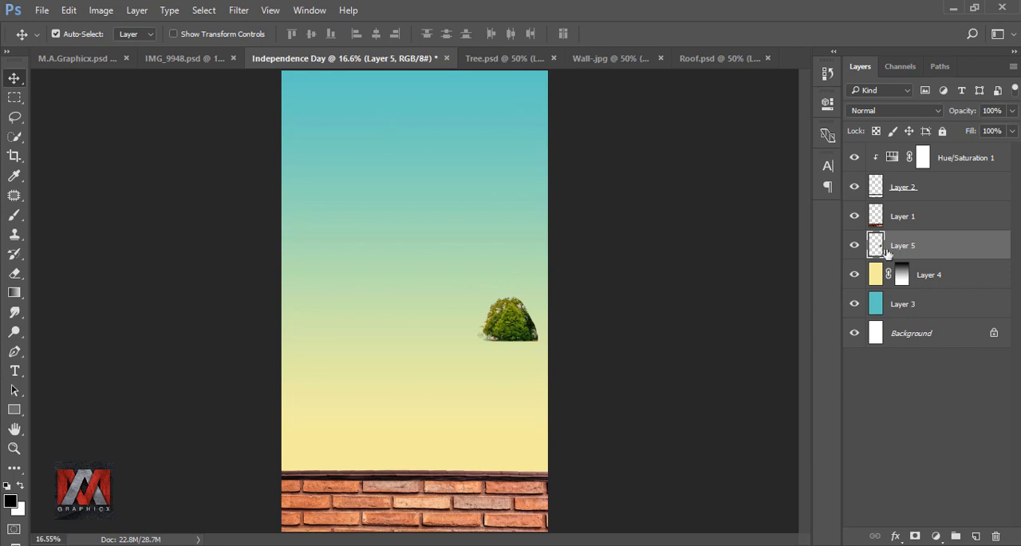
# Enlarge the tree to about 294% and place it behind the wall, partly cut off by the canvas's right edge
pyautogui.moveTo(515, 329); pyautogui.dragTo(654, 348)
pyautogui.hotkey('ctrl', 't')
pyautogui.moveTo(623, 407)
pyautogui.mouseDown()
pyautogui.moveTo(613, 423)
pyautogui.moveTo(624, 421)
pyautogui.mouseUp()
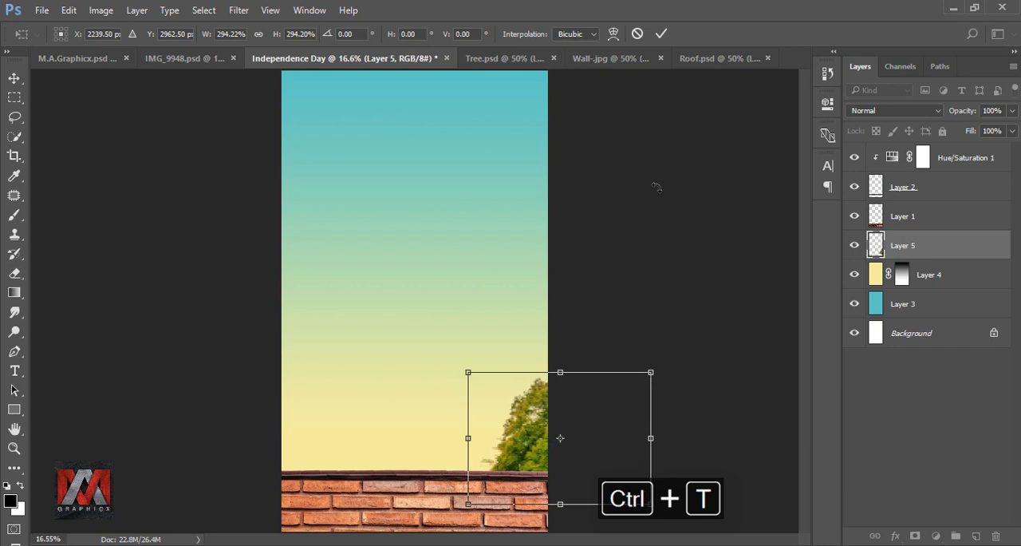
pyautogui.click(662, 34)
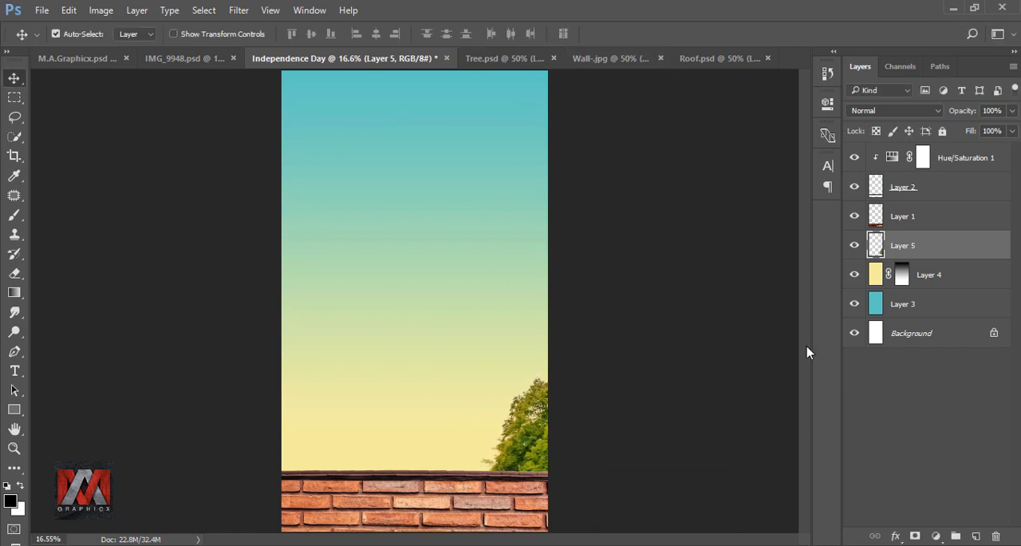
# Duplicate the tree layer, flip the copy horizontally and place it behind the wall at the canvas's left edge
pyautogui.hotkey('ctrl', 'j')
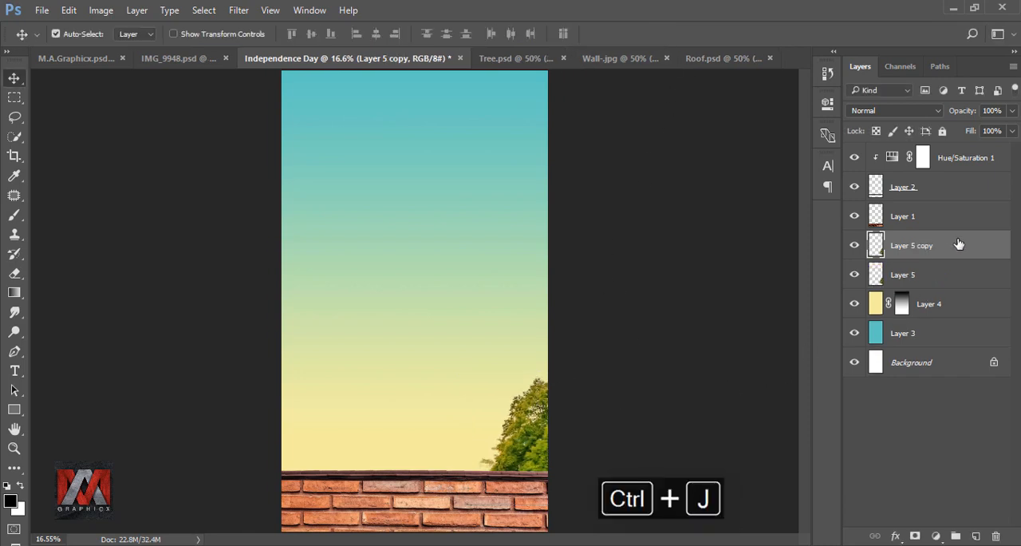
pyautogui.moveTo(537, 442); pyautogui.dragTo(311, 440)
pyautogui.rightClick(311, 440)
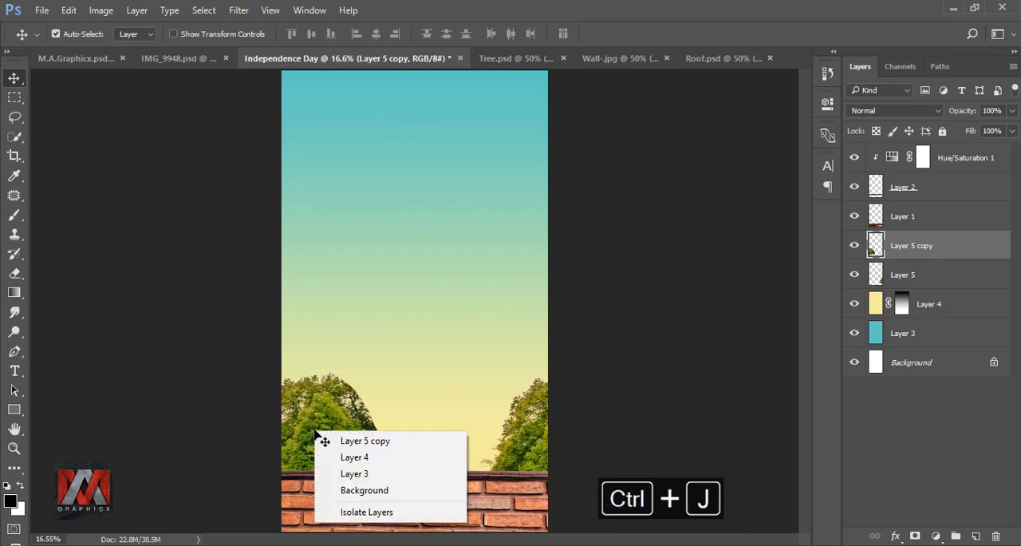
pyautogui.press('Escape')
pyautogui.hotkey('ctrl', 't')
pyautogui.rightClick(325, 423)
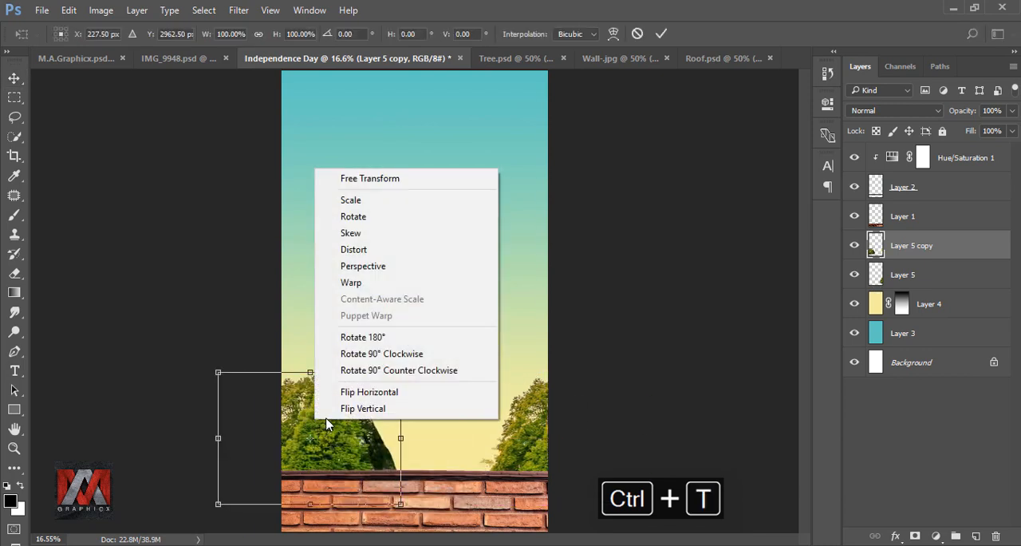
pyautogui.click(363, 392)
pyautogui.moveTo(354, 425); pyautogui.dragTo(313, 419)
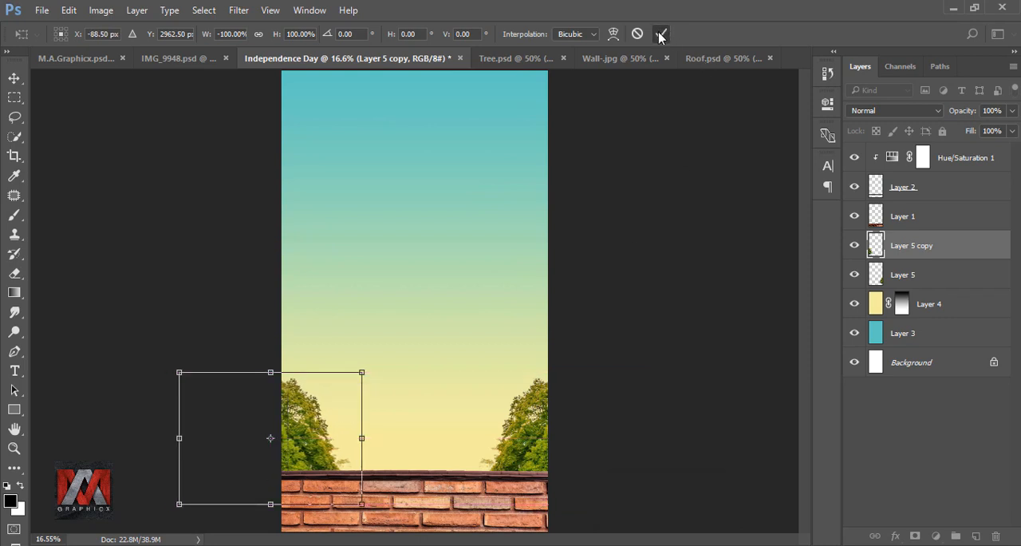
pyautogui.click(660, 34)
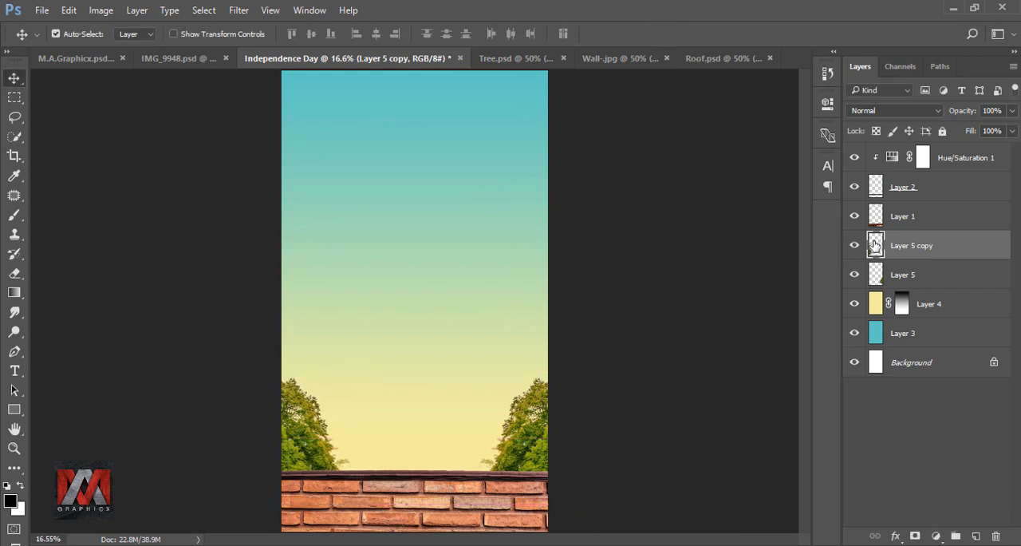
# Group the two tree layers and toggle the group's visibility to compare
pyautogui.keyDown('shift'); pyautogui.click(935, 276); pyautogui.keyUp('shift')
pyautogui.hotkey('ctrl', 'g')
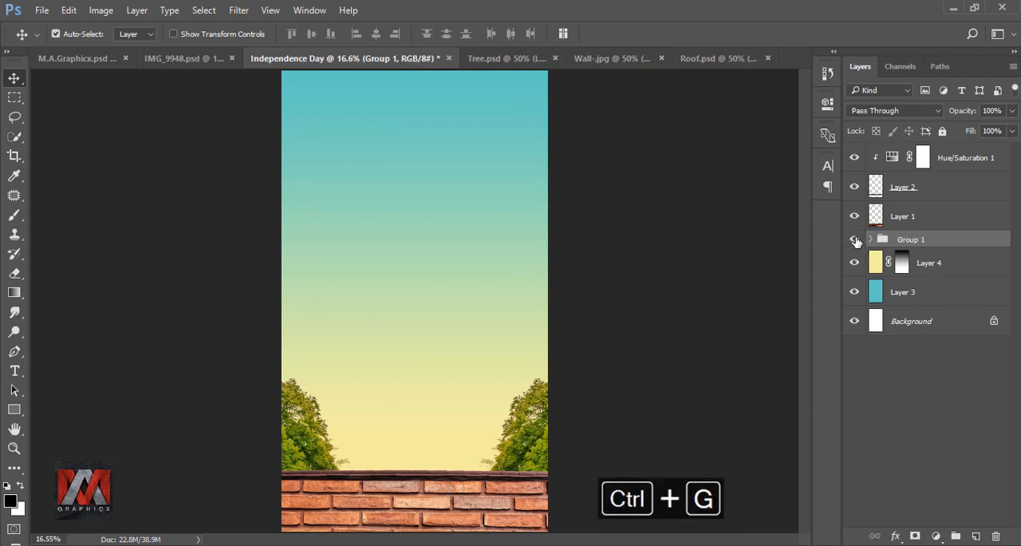
pyautogui.click(856, 239)
pyautogui.click(856, 239)
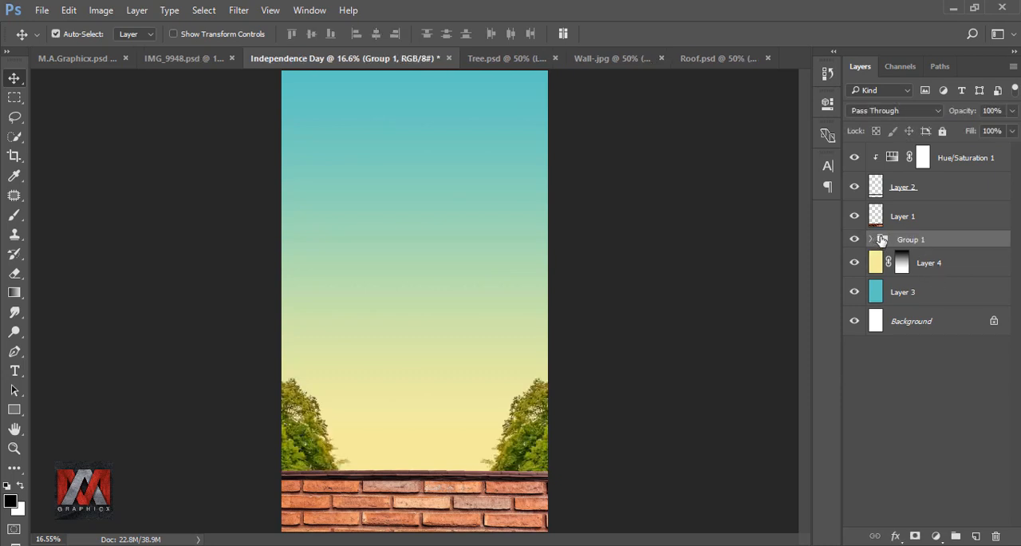
# Add an Inner Shadow to the tree group with Normal blend mode and the pale yellow colour f7f09f
pyautogui.click(895, 536)
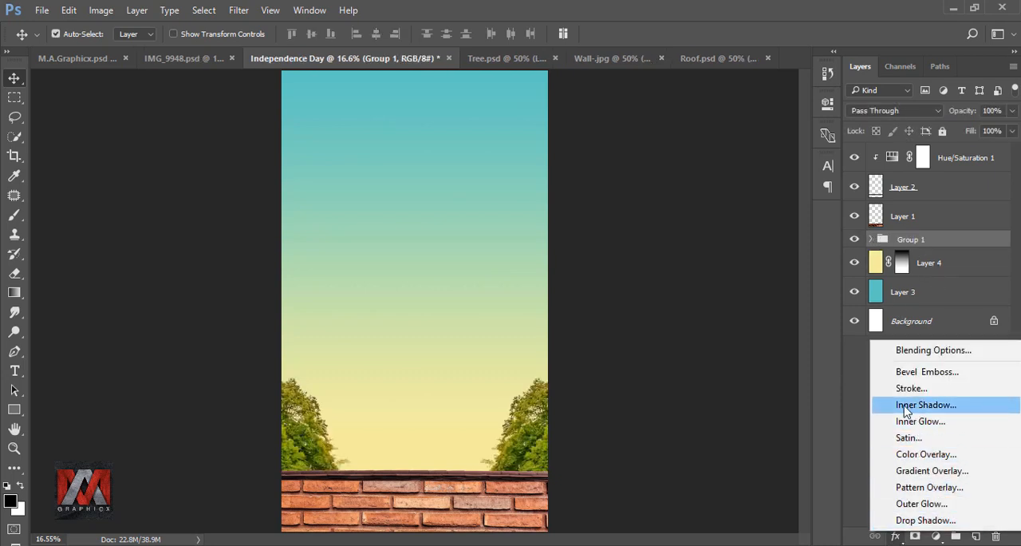
pyautogui.click(977, 406)
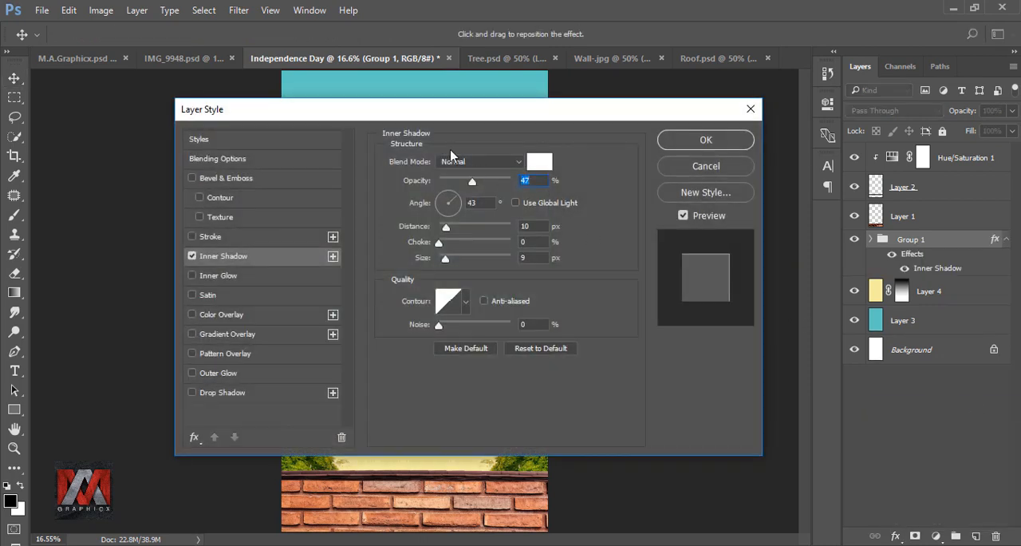
pyautogui.moveTo(488, 119); pyautogui.dragTo(771, 121)
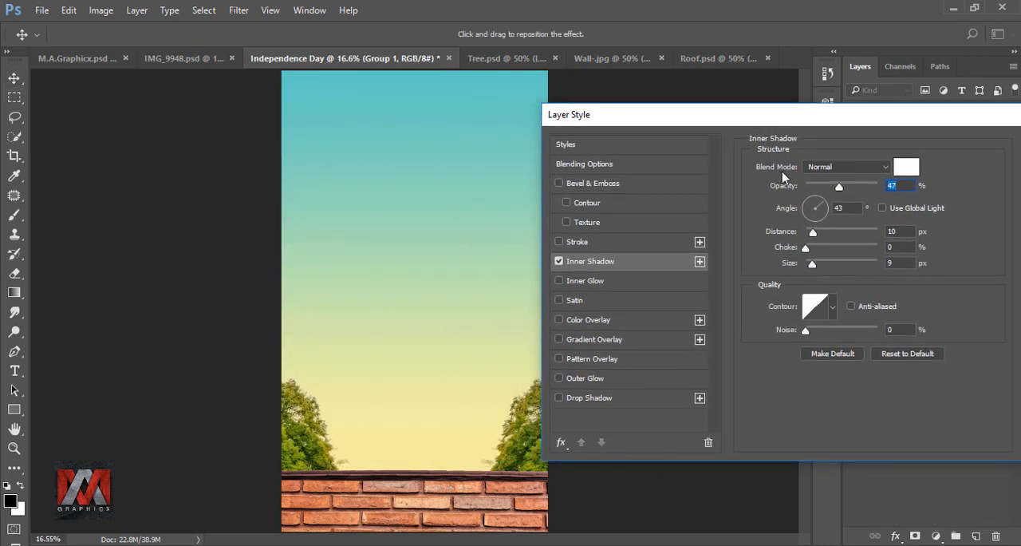
pyautogui.click(826, 170)
pyautogui.click(822, 180)
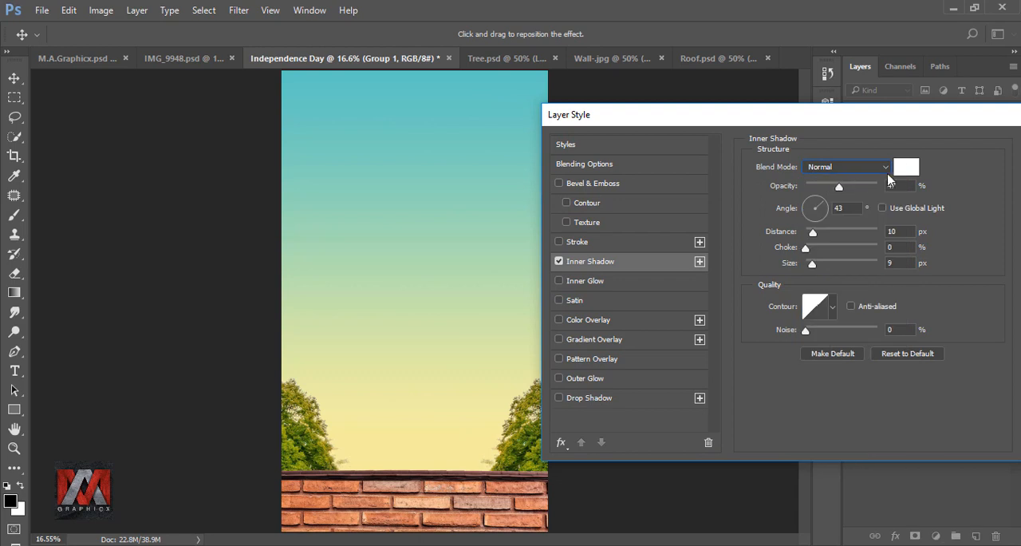
pyautogui.click(906, 167)
pyautogui.write('f')
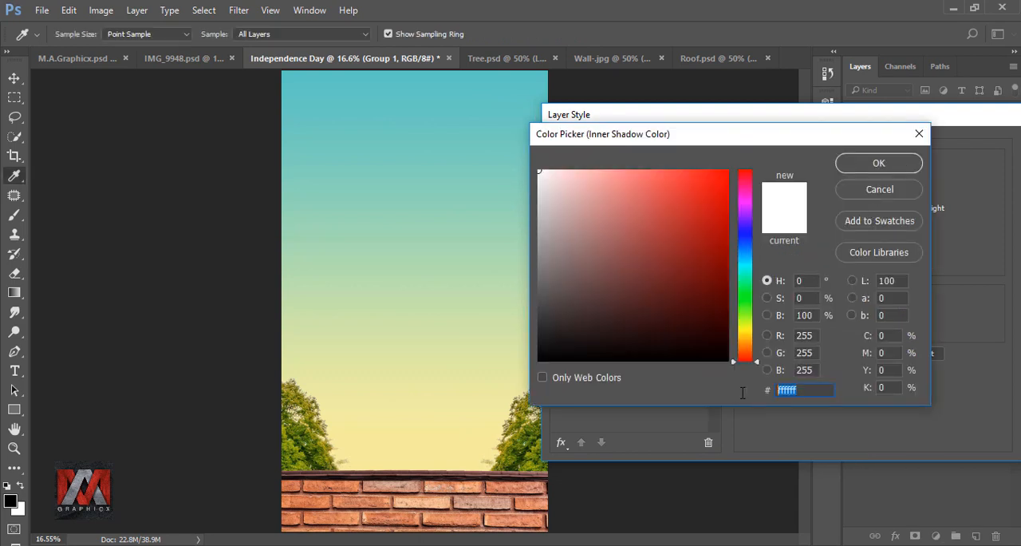
pyautogui.write('7f09f')
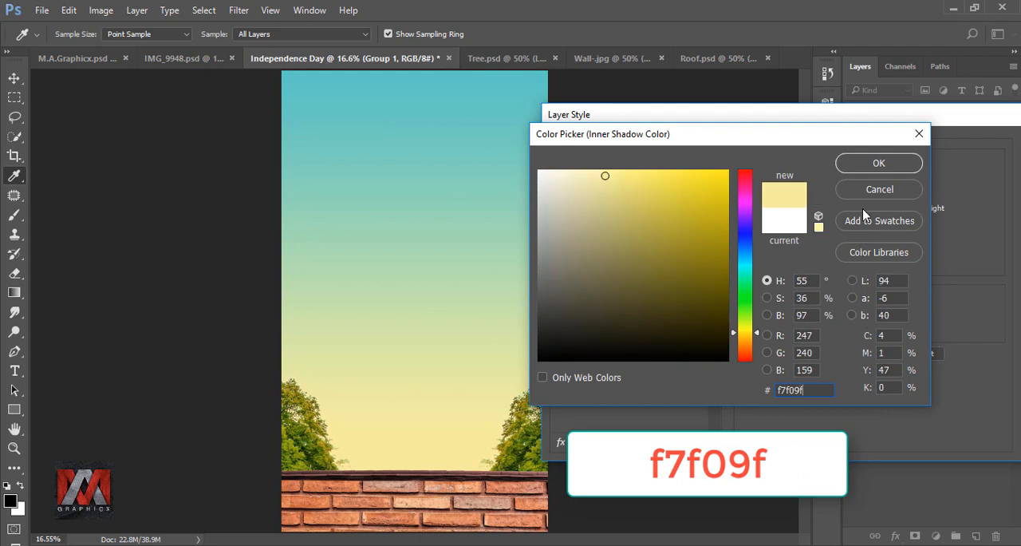
pyautogui.click(871, 163)
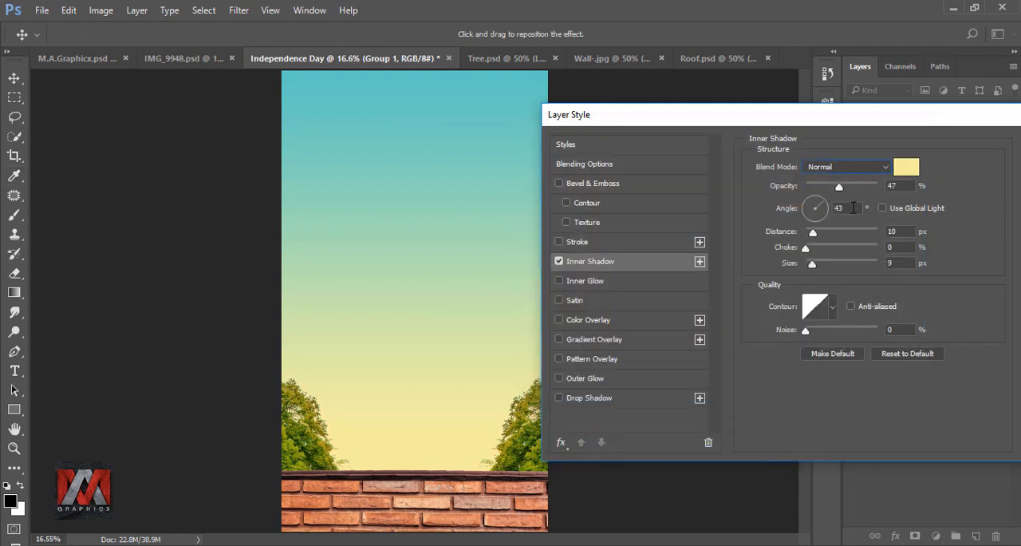
# Set the trees' Inner Shadow to angle 90°, opacity 85%, distance 36 px and size 168 px, and toggle the effect to compare
pyautogui.click(824, 208)
pyautogui.write('90')
pyautogui.write('85')
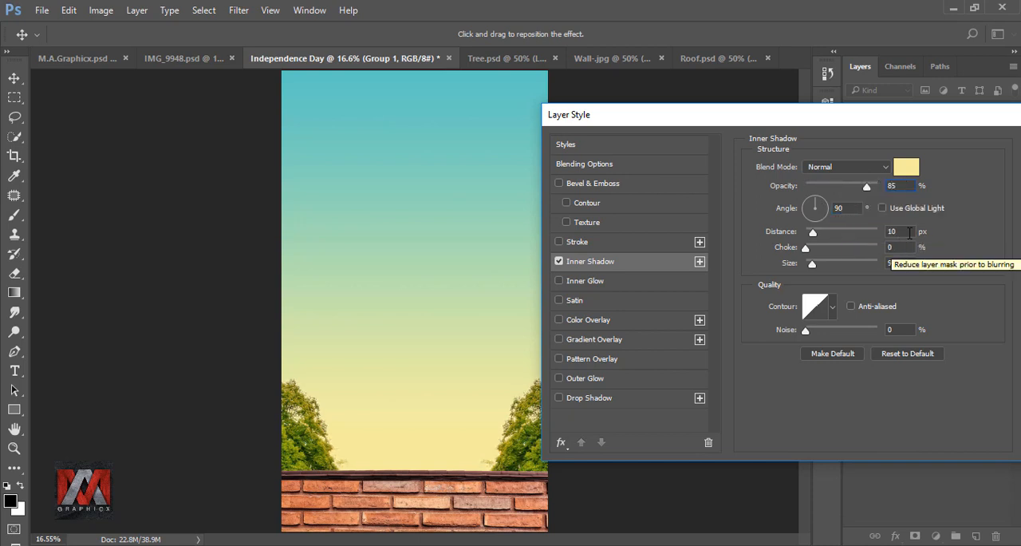
pyautogui.click(880, 231)
pyautogui.write('36')
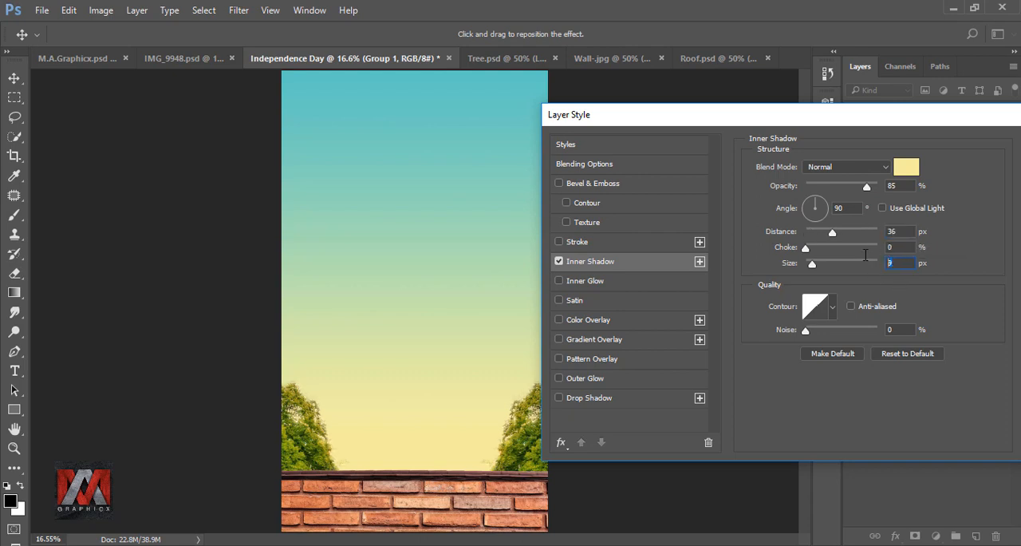
pyautogui.write('168')
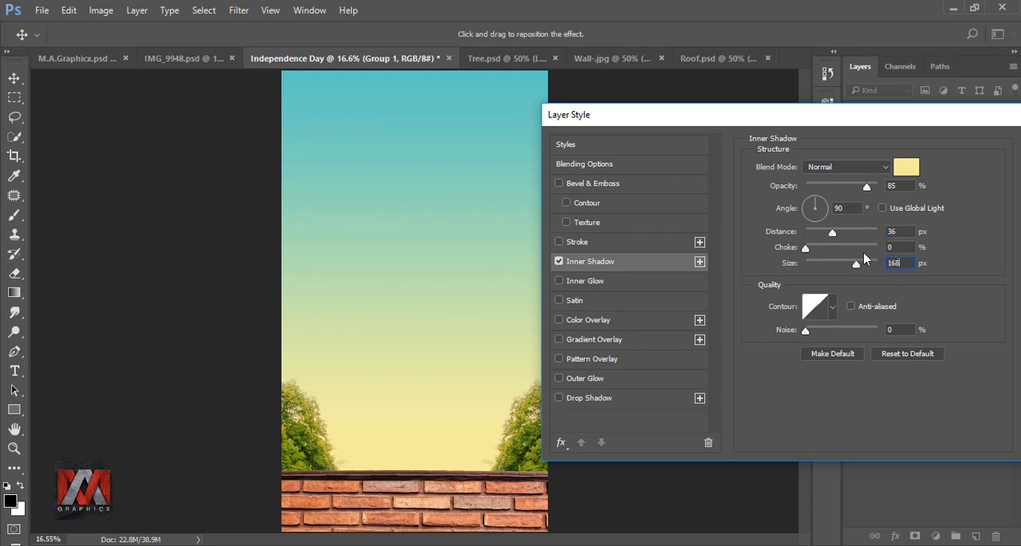
pyautogui.moveTo(864, 117); pyautogui.dragTo(577, 116)
pyautogui.click(800, 149)
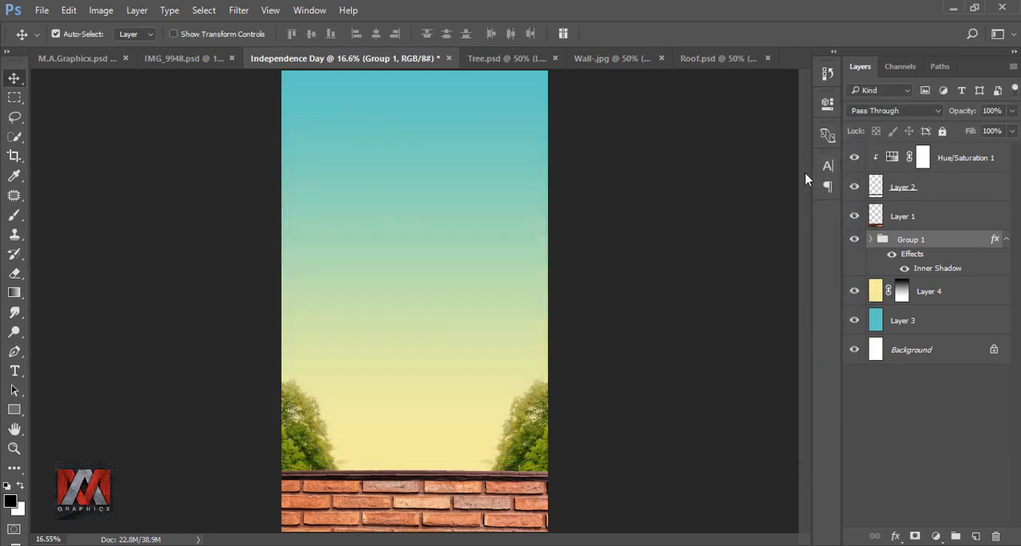
pyautogui.click(892, 256)
pyautogui.click(892, 256)
# Add a pale yellow Inner Shadow to the roof strip with opacity 52%, distance 17 px and size 27 px, and toggle it to compare
pyautogui.click(875, 186)
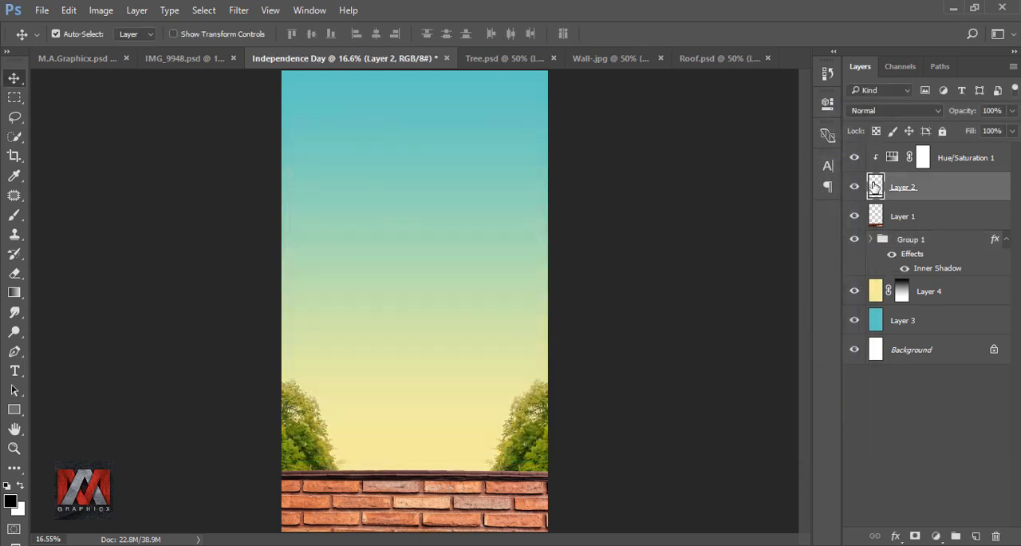
pyautogui.click(896, 535)
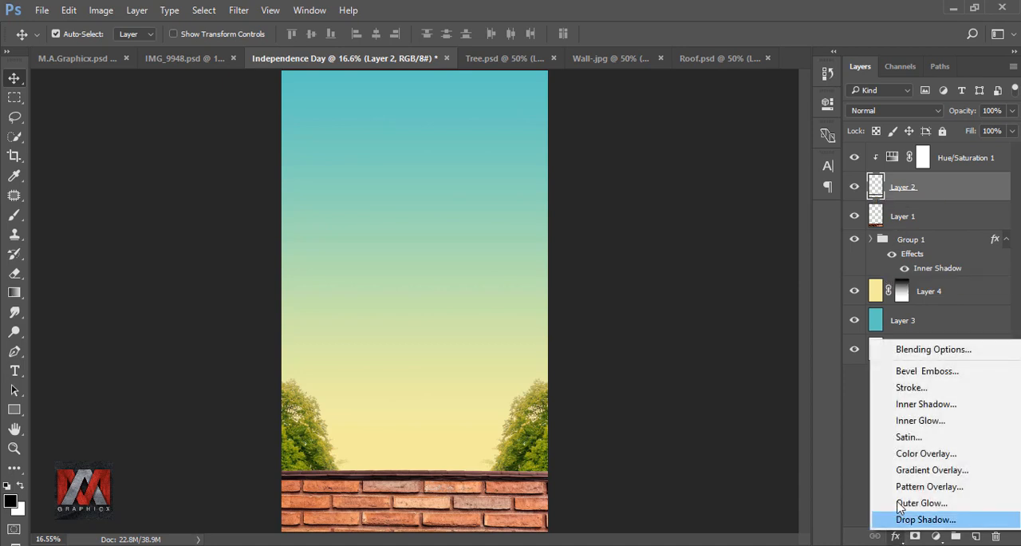
pyautogui.click(963, 407)
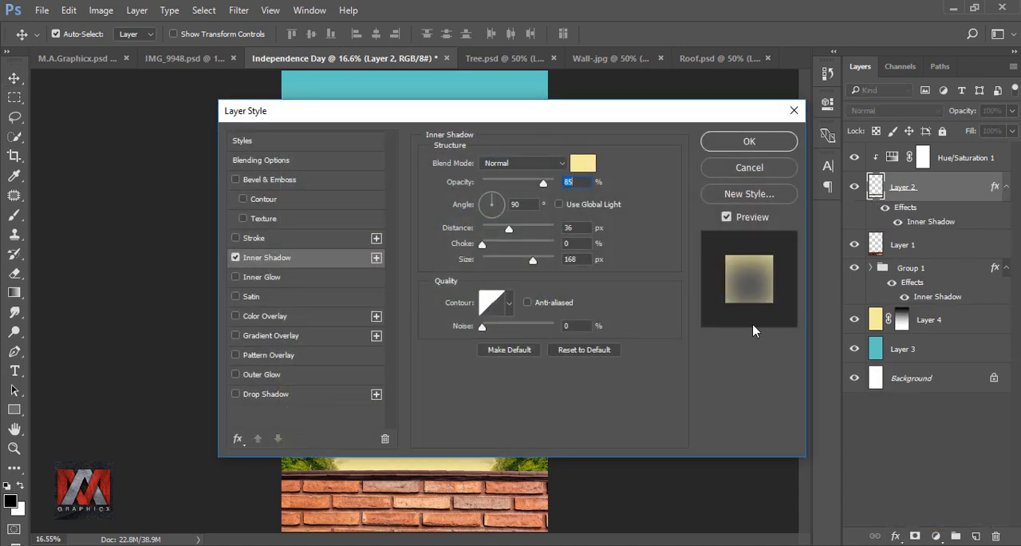
pyautogui.moveTo(454, 113); pyautogui.dragTo(749, 125)
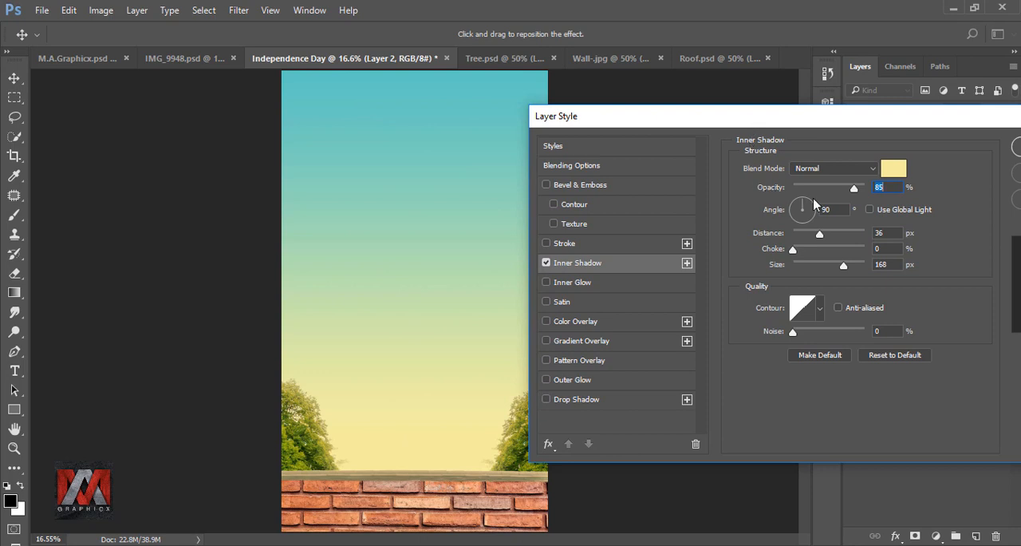
pyautogui.write('52')
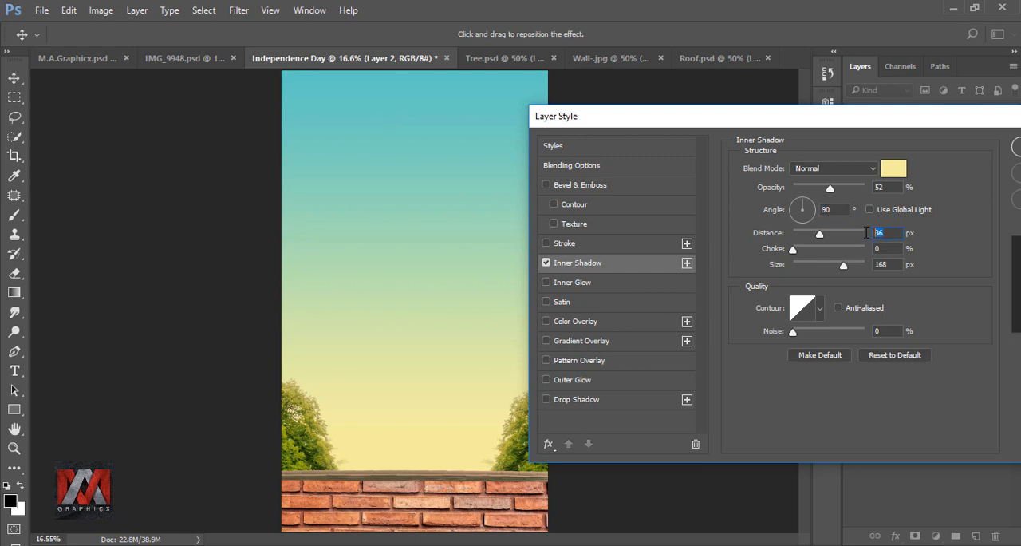
pyautogui.write('17')
pyautogui.write('27')
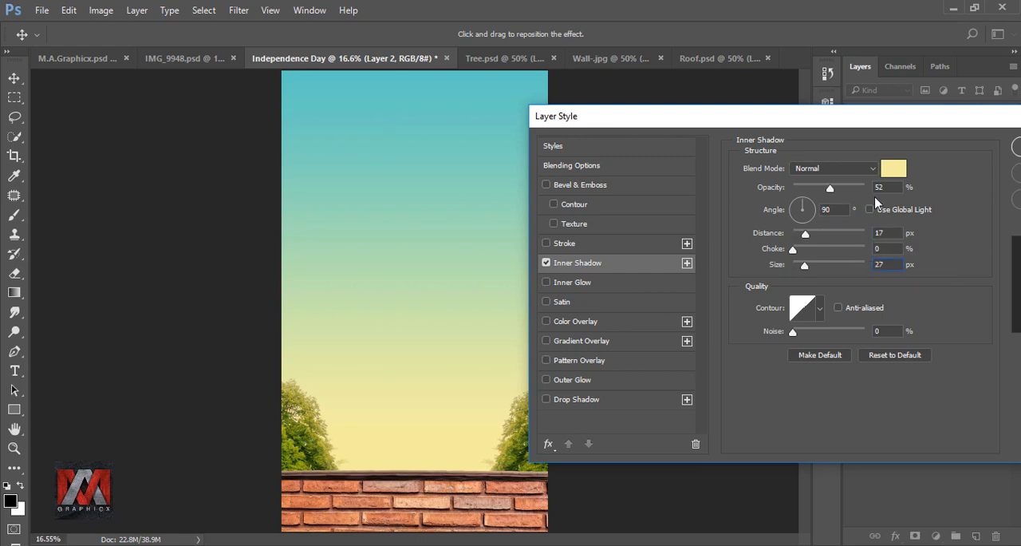
pyautogui.click(872, 155)
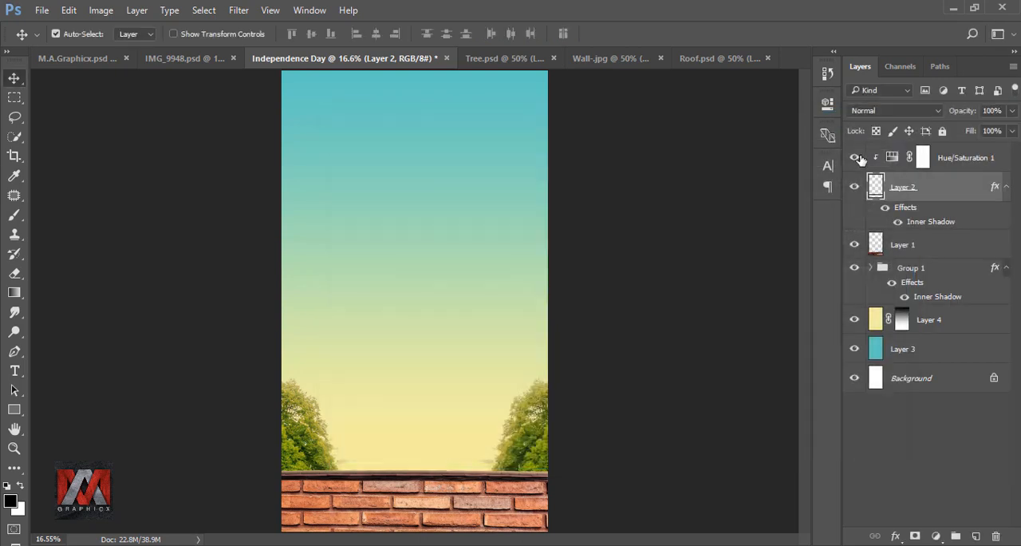
pyautogui.click(886, 208)
pyautogui.click(885, 208)
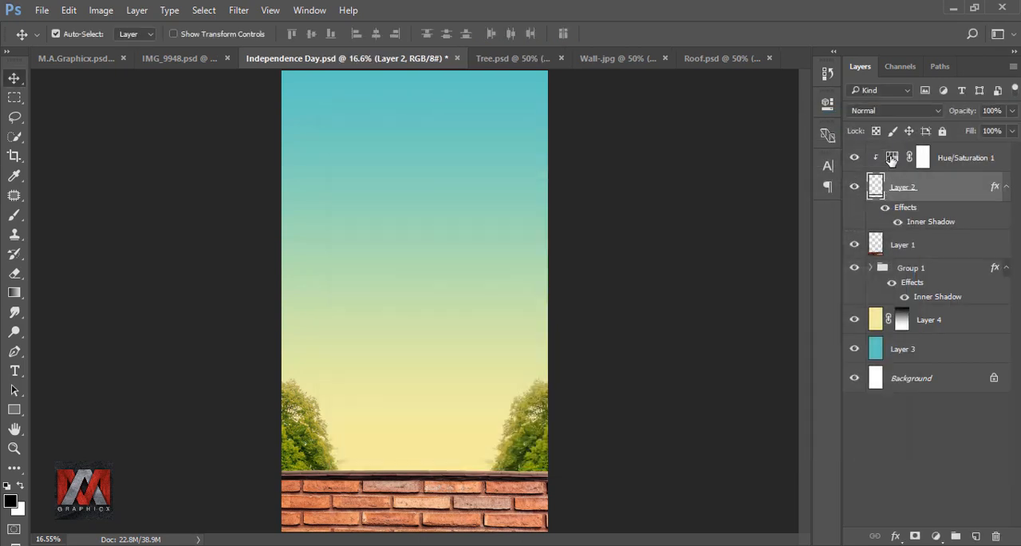
# Bring the masked crouching man from IMG_9948.psd into the composite and move his layer between the brick wall and the tree group
pyautogui.click(892, 158)
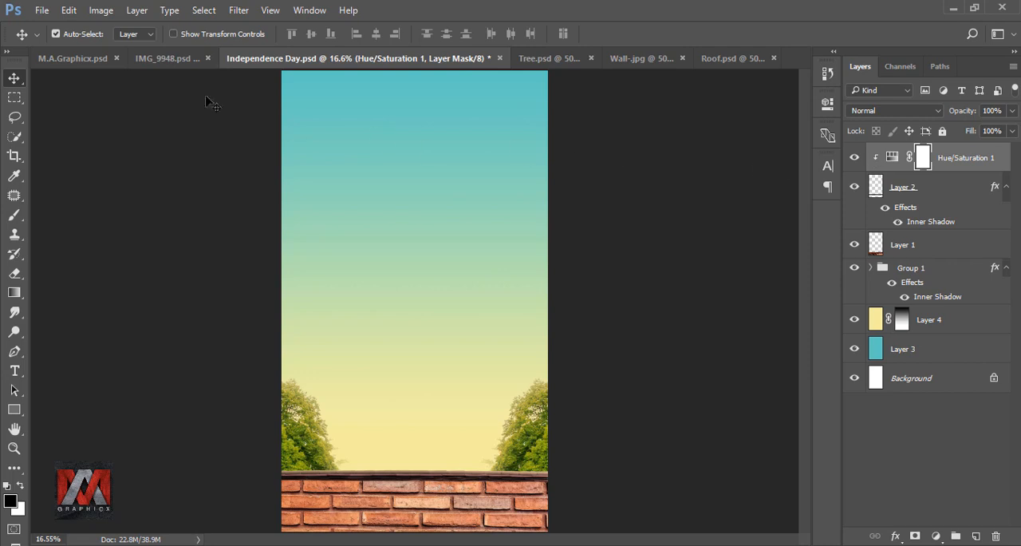
pyautogui.click(167, 58)
pyautogui.moveTo(447, 232); pyautogui.dragTo(461, 323)
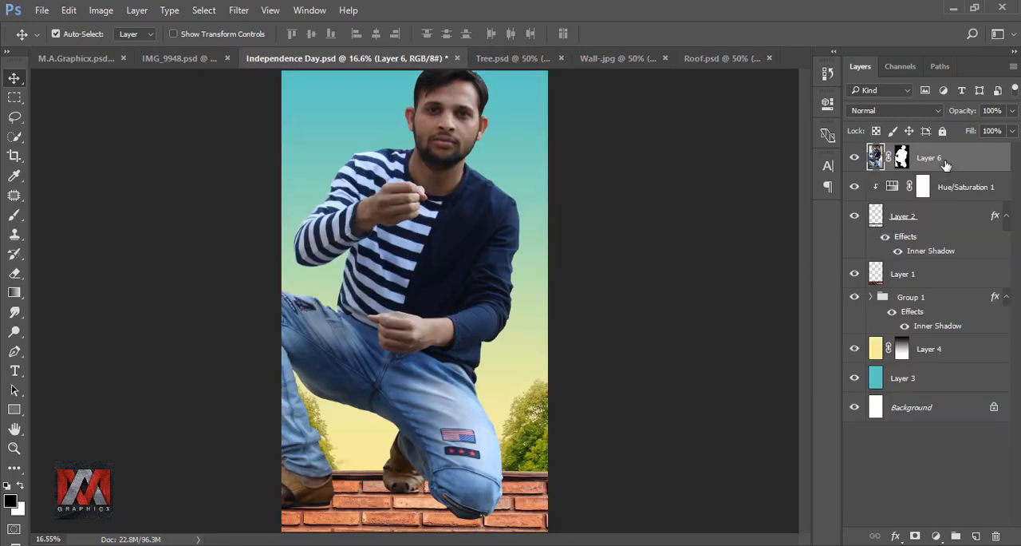
pyautogui.moveTo(947, 162); pyautogui.dragTo(950, 283)
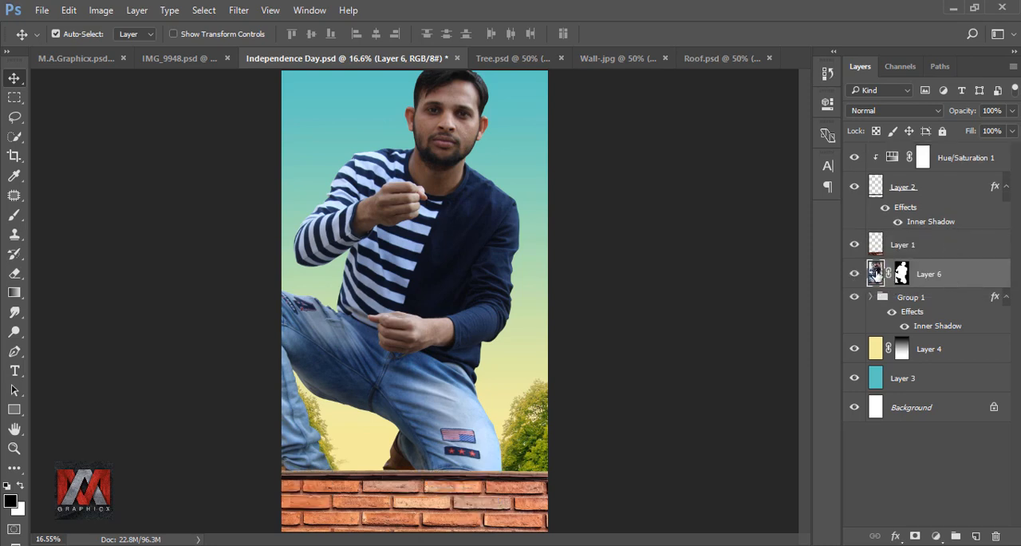
# Scale the crouching man proportionally to about 47% and position him centrally with his feet resting on the brick wall
pyautogui.hotkey('ctrl', 't')
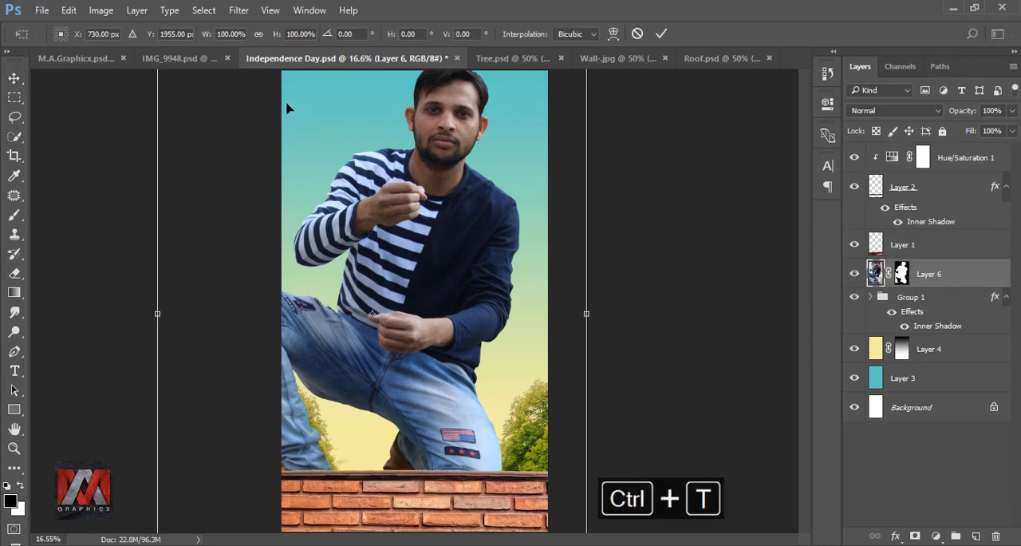
pyautogui.click(258, 35)
pyautogui.moveTo(208, 35); pyautogui.dragTo(167, 35)
pyautogui.moveTo(389, 261); pyautogui.dragTo(432, 338)
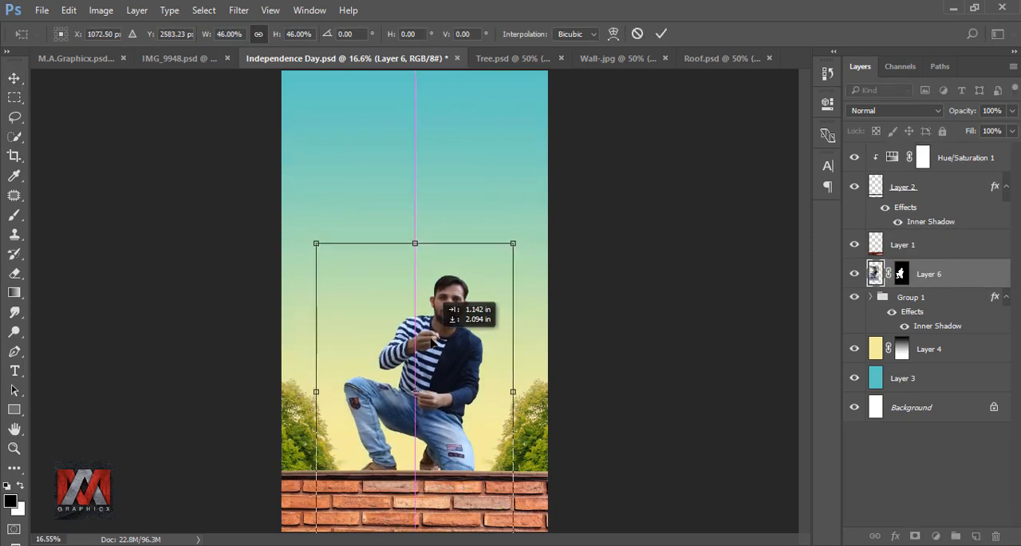
pyautogui.moveTo(477, 309); pyautogui.dragTo(472, 308)
pyautogui.moveTo(507, 243); pyautogui.dragTo(512, 237)
pyautogui.moveTo(475, 329); pyautogui.dragTo(473, 336)
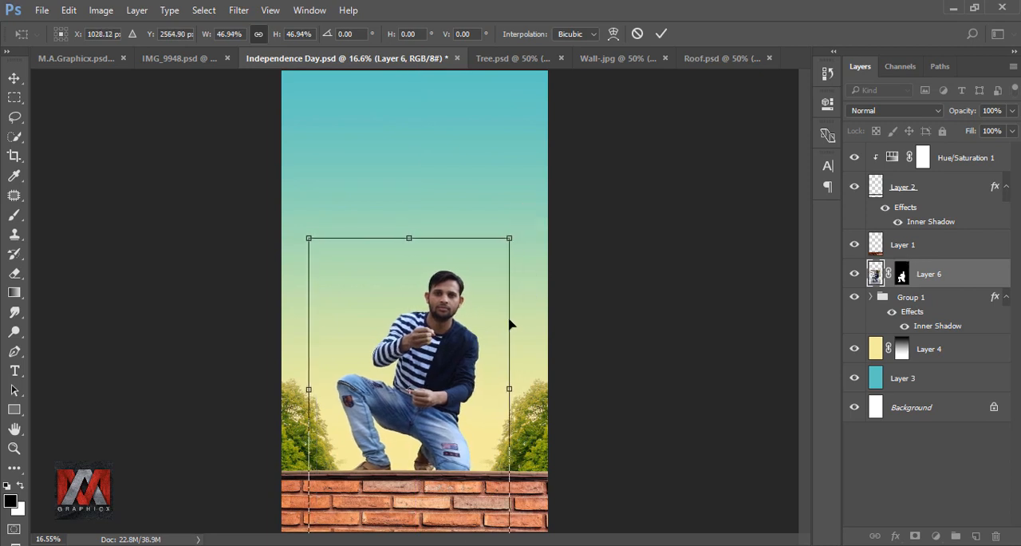
pyautogui.click(661, 33)
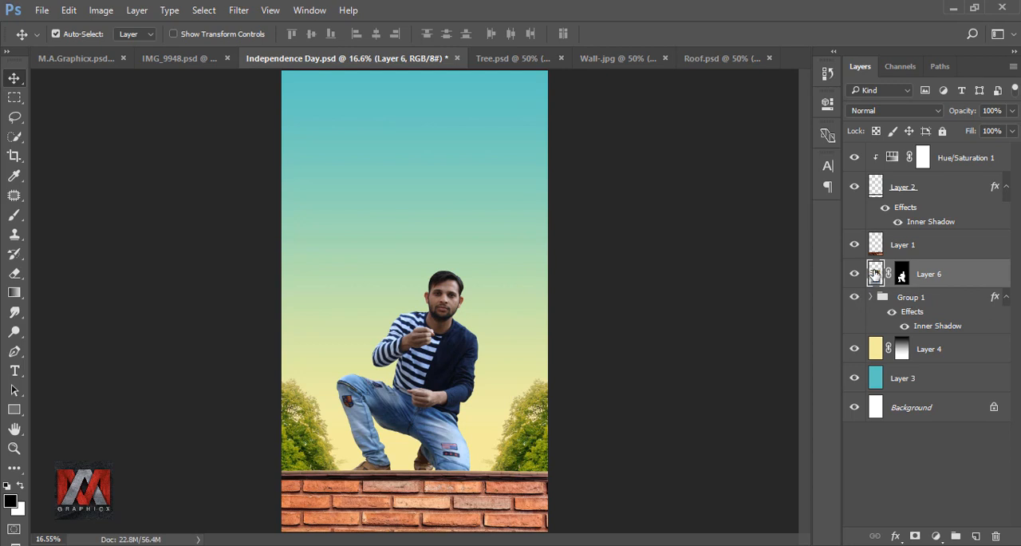
# Bring the flag from Indian Flag.psd into the composite above the man's layer and enlarge it to about 189%
pyautogui.click(746, 59)
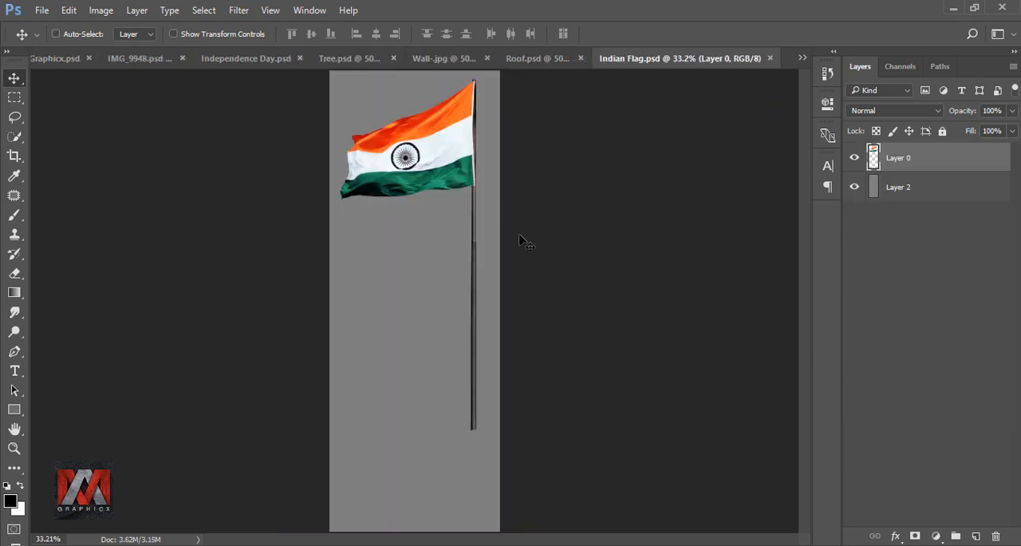
pyautogui.moveTo(443, 156); pyautogui.dragTo(474, 272)
pyautogui.hotkey('ctrl', 't')
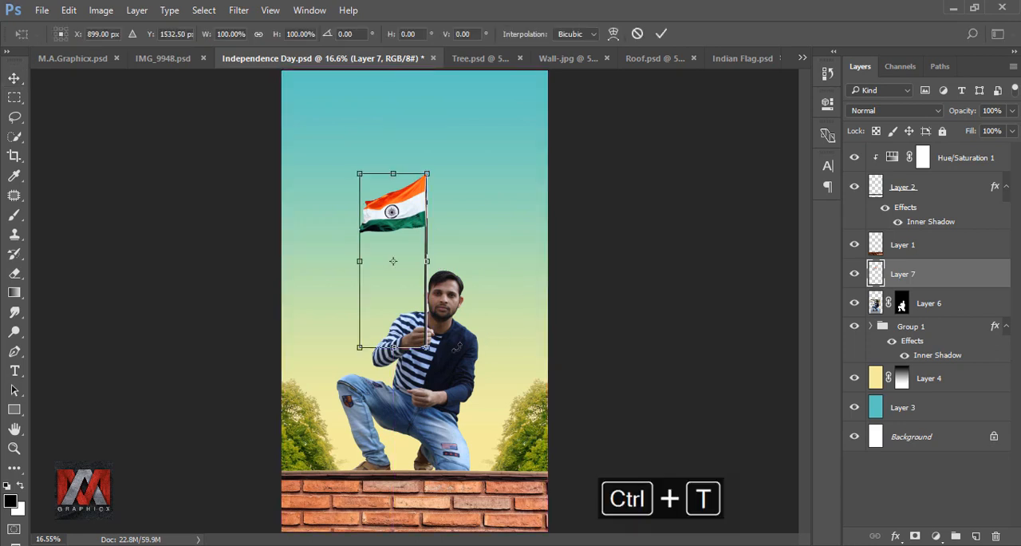
pyautogui.moveTo(427, 348); pyautogui.dragTo(469, 458)
pyautogui.moveTo(462, 243); pyautogui.dragTo(476, 270)
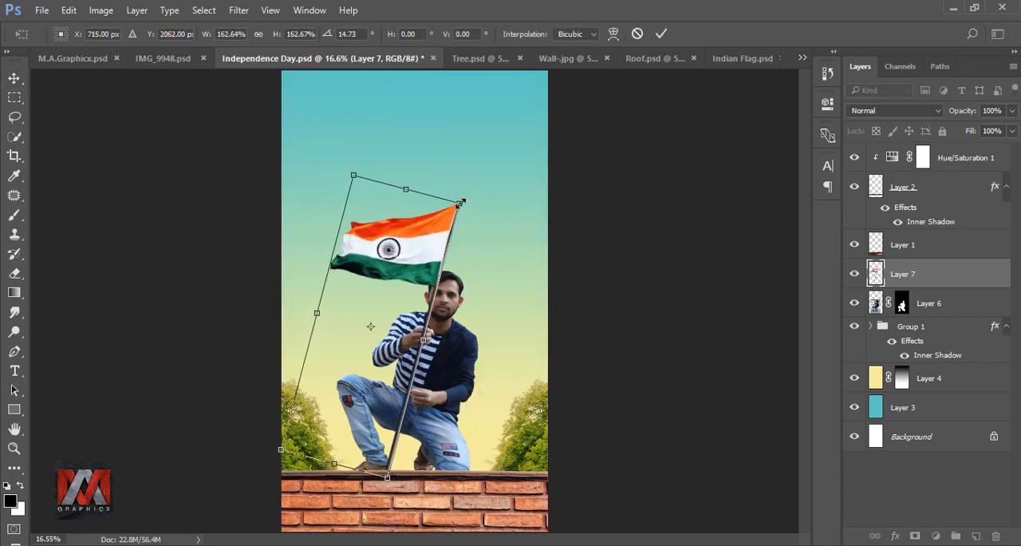
pyautogui.moveTo(460, 201); pyautogui.dragTo(485, 164)
# Rotate the flag to about 3° and position its pole across both of the man's fists, with the base on the wall
pyautogui.moveTo(528, 190); pyautogui.dragTo(520, 178)
pyautogui.moveTo(437, 203); pyautogui.dragTo(416, 205)
pyautogui.moveTo(490, 283); pyautogui.dragTo(490, 268)
pyautogui.moveTo(399, 241)
pyautogui.mouseDown()
pyautogui.moveTo(410, 237)
pyautogui.moveTo(400, 238)
pyautogui.mouseUp()
pyautogui.scroll(3, 423, 365)
pyautogui.press('Right')
pyautogui.press('Right')
pyautogui.press('Right')
pyautogui.press('Right')
pyautogui.press('Up')
pyautogui.press('Up')
pyautogui.press('Up')
pyautogui.press('Up')
pyautogui.moveTo(477, 326); pyautogui.dragTo(512, 298)
pyautogui.scroll(-3, 505, 298)
pyautogui.scroll(-2, 505, 299)
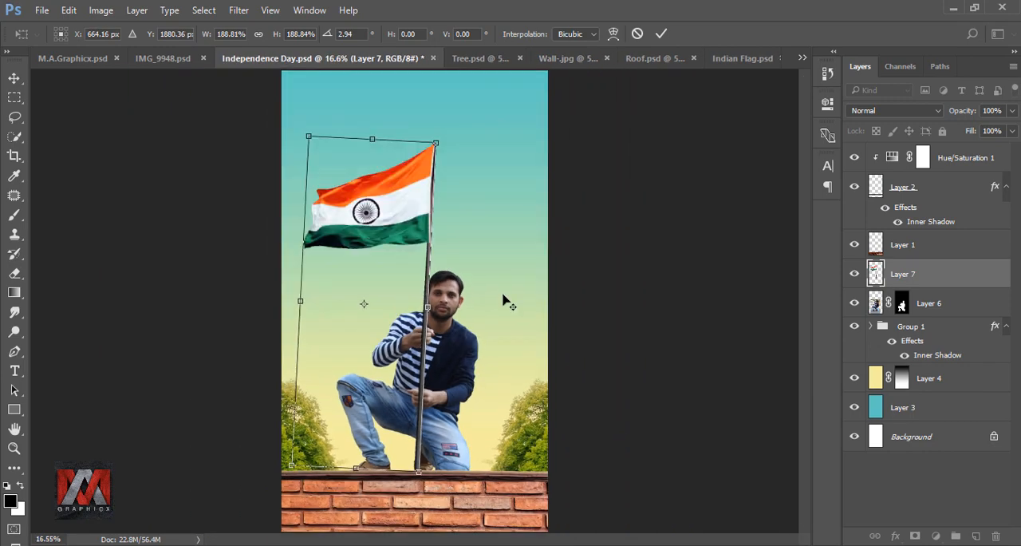
pyautogui.click(661, 36)
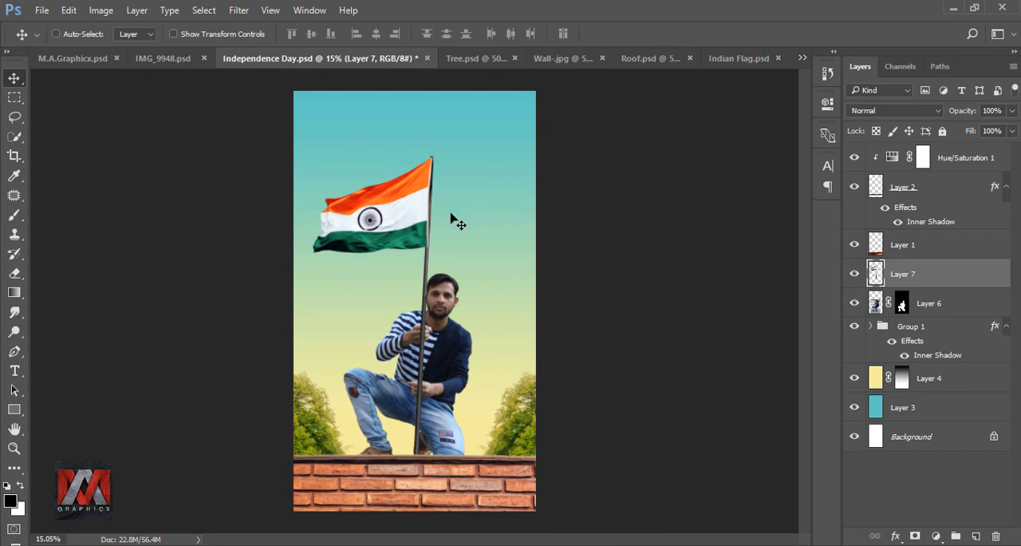
pyautogui.hotkey('ctrl', '0')
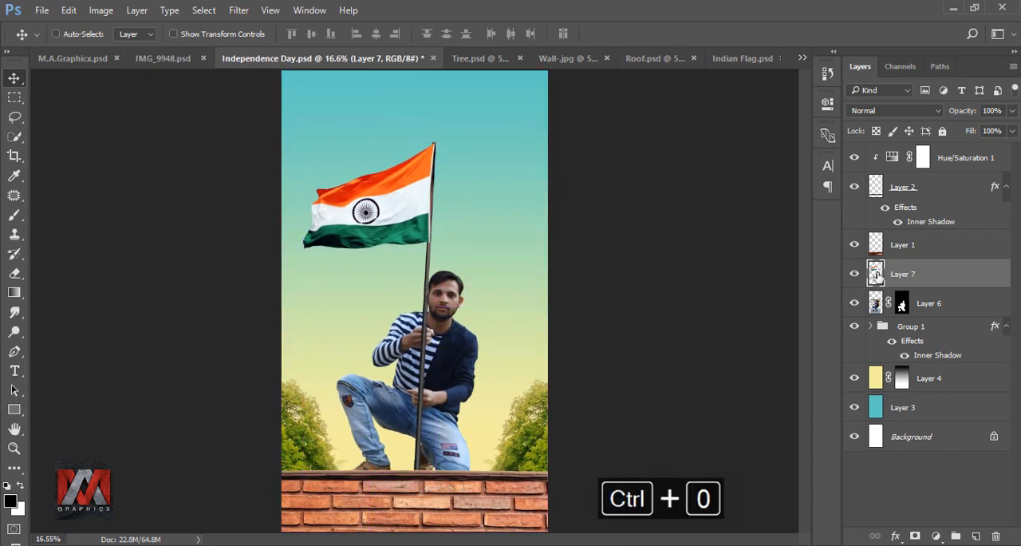
# Lower the flag layer's opacity to 18% so the man's hands show through the pole
pyautogui.click(1012, 111)
pyautogui.moveTo(1012, 130); pyautogui.dragTo(957, 132)
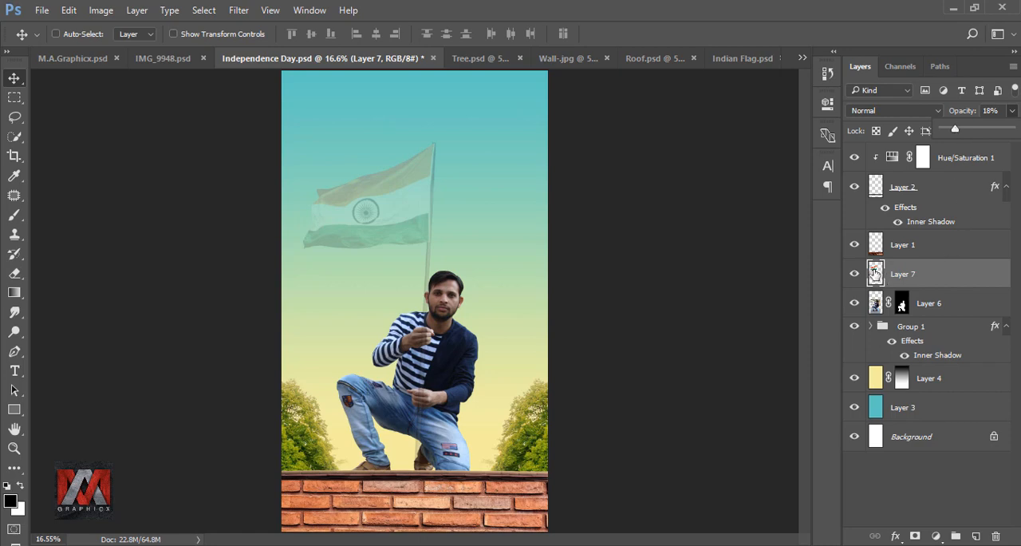
pyautogui.click(875, 274)
# Trace the fingers of the man's upper hand where the pole crosses them with the Pen tool and convert the path to a selection
pyautogui.scroll(15, 407, 351)
pyautogui.scroll(-1, 397, 248)
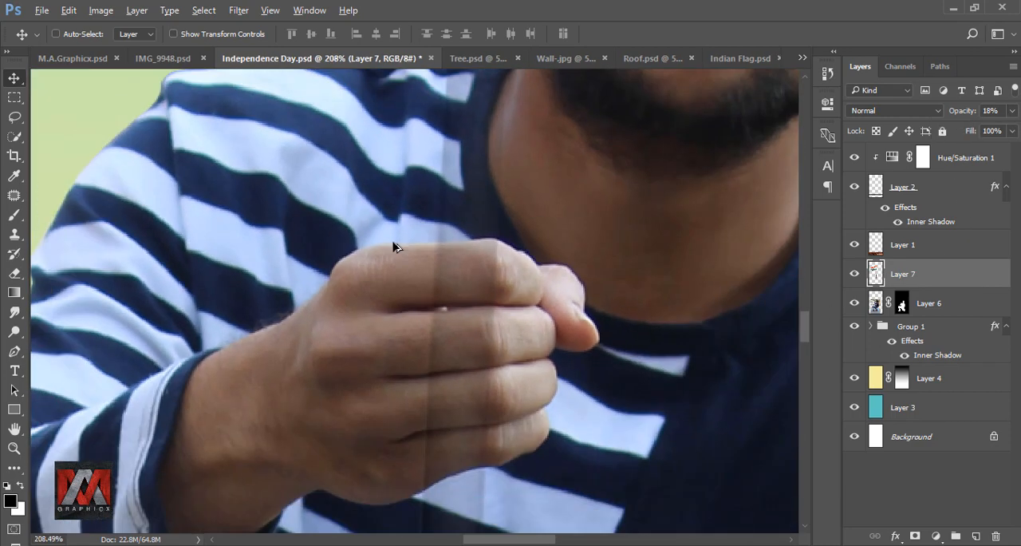
pyautogui.scroll(2, 478, 268)
pyautogui.click(17, 352)
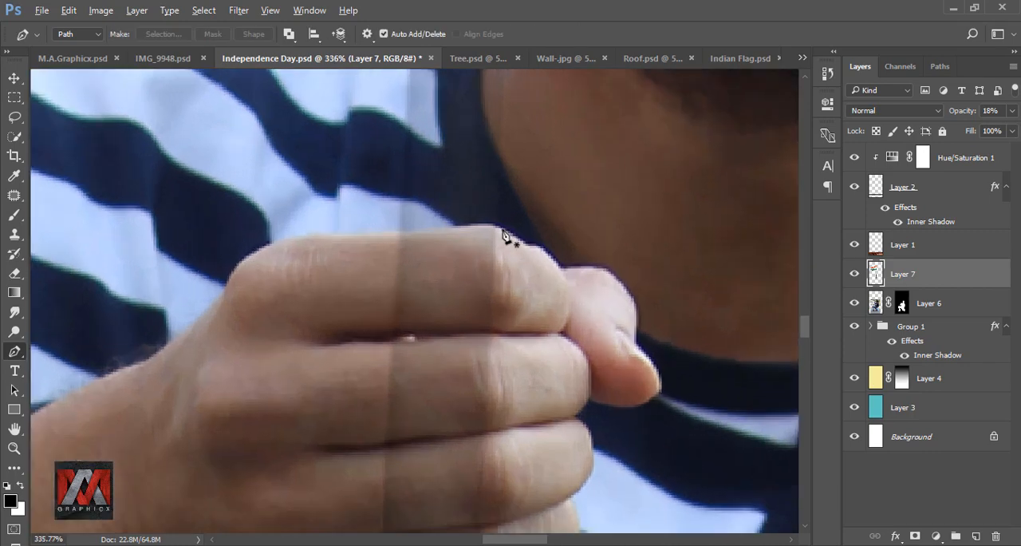
pyautogui.scroll(2, 506, 239)
pyautogui.click(511, 236)
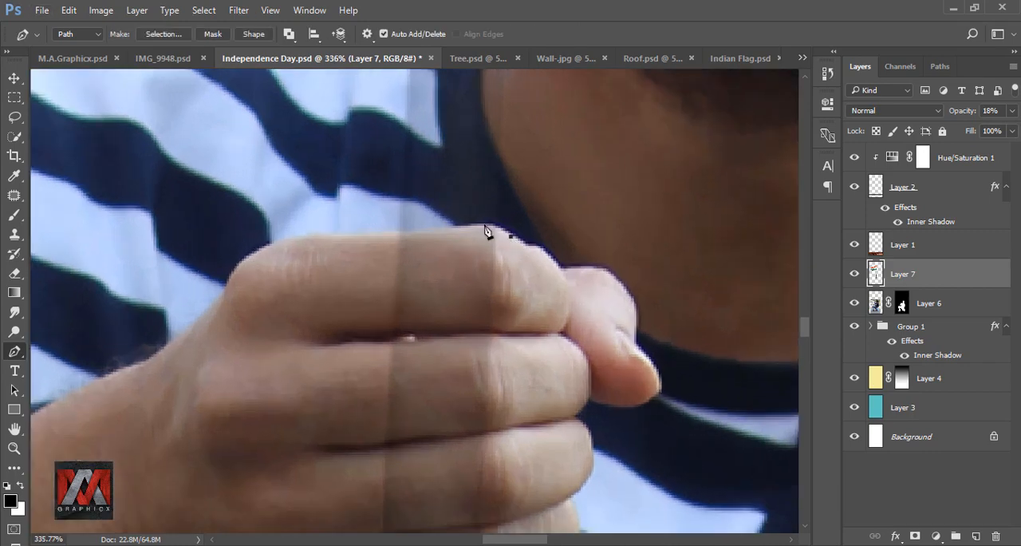
pyautogui.scroll(-3, 354, 468)
pyautogui.scroll(2, 353, 469)
pyautogui.click(357, 457)
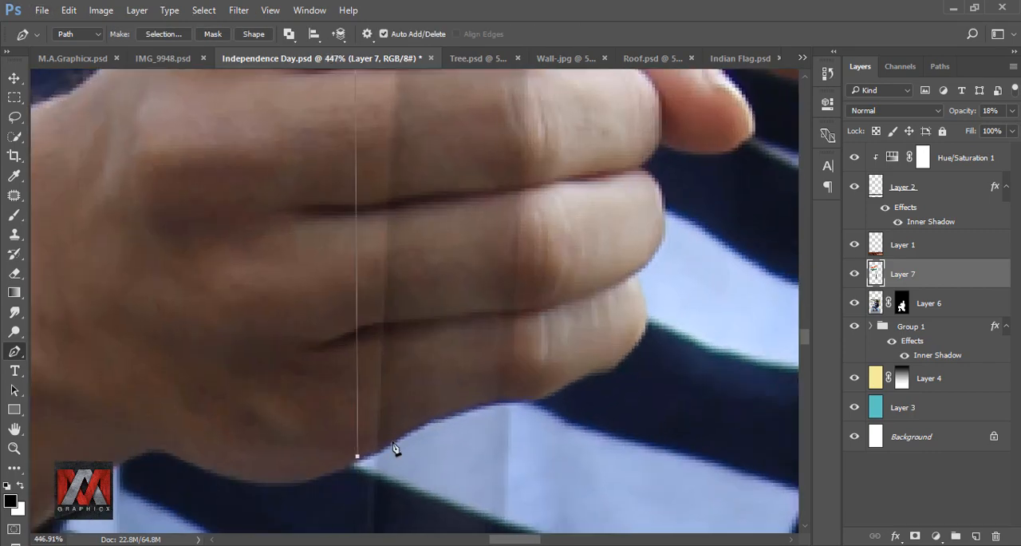
pyautogui.moveTo(477, 407); pyautogui.dragTo(498, 402)
pyautogui.click(529, 400)
pyautogui.moveTo(554, 239); pyautogui.dragTo(505, 456)
pyautogui.click(515, 243)
pyautogui.click(508, 142)
pyautogui.rightClick(444, 176)
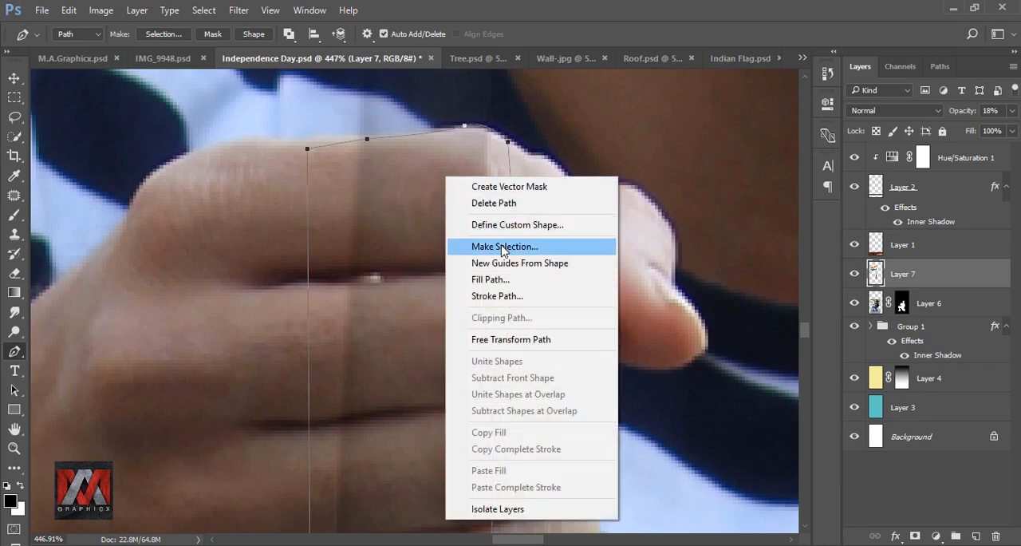
pyautogui.click(502, 246)
pyautogui.click(598, 153)
# Trace the fingers of the lower hand over the pole with the Pen tool and add the path to the selection with 0 px feather
pyautogui.scroll(-6, 386, 153)
pyautogui.scroll(5, 375, 470)
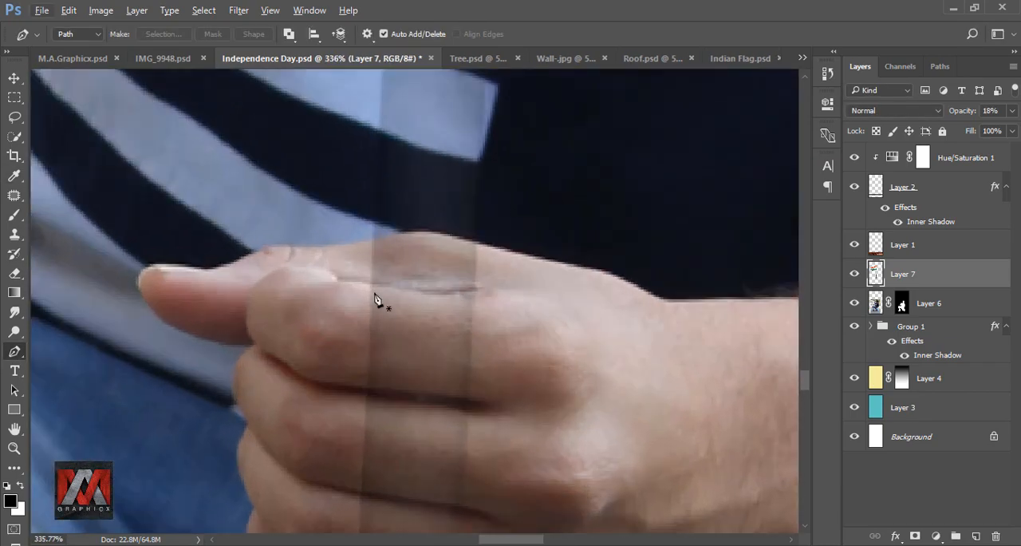
pyautogui.click(370, 285)
pyautogui.click(492, 290)
pyautogui.click(514, 327)
pyautogui.scroll(-2, 475, 264)
pyautogui.scroll(3, 472, 499)
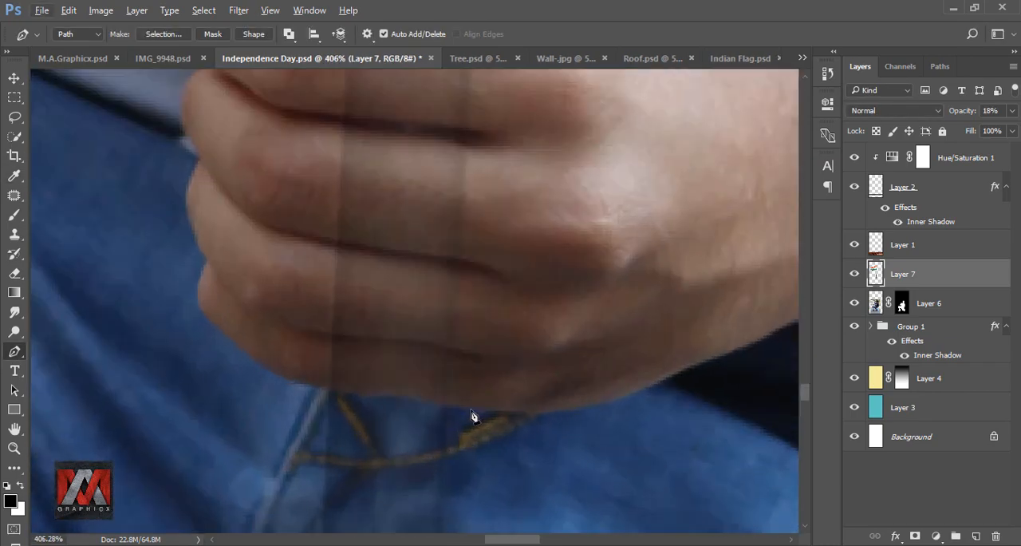
pyautogui.click(472, 408)
pyautogui.moveTo(355, 394); pyautogui.dragTo(328, 390)
pyautogui.click(321, 383)
pyautogui.scroll(-2, 351, 355)
pyautogui.scroll(1, 343, 164)
pyautogui.click(342, 156)
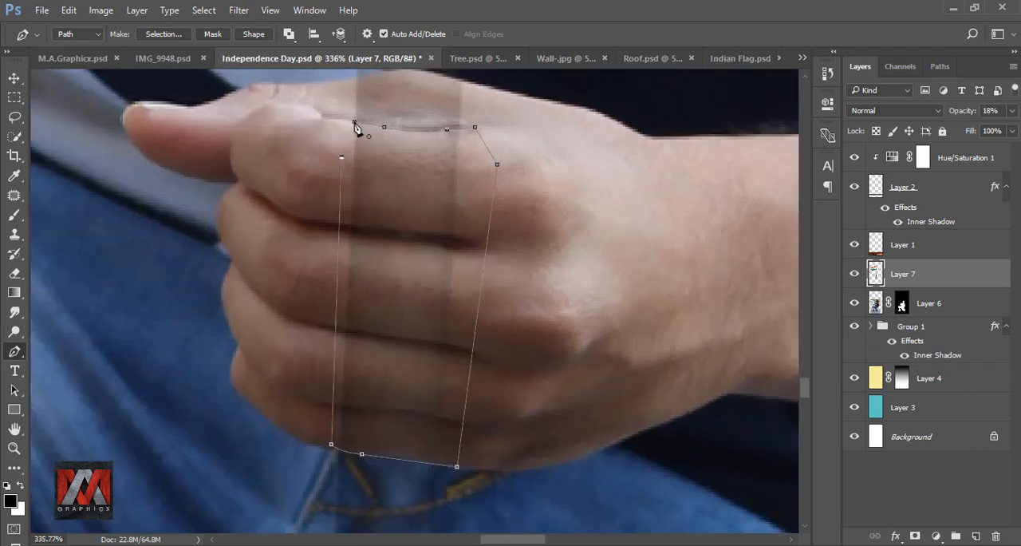
pyautogui.click(354, 122)
pyautogui.rightClick(388, 202)
pyautogui.click(447, 270)
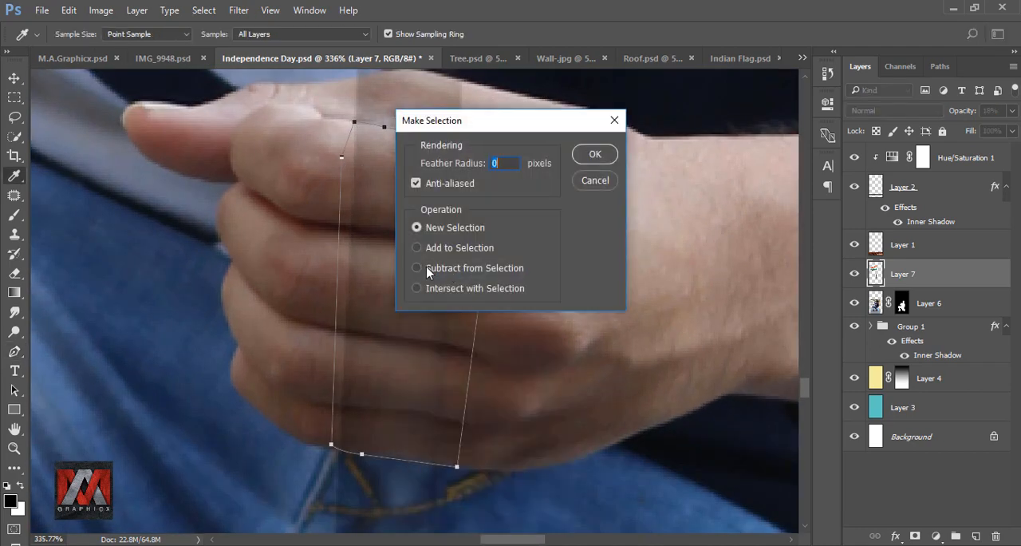
pyautogui.click(594, 155)
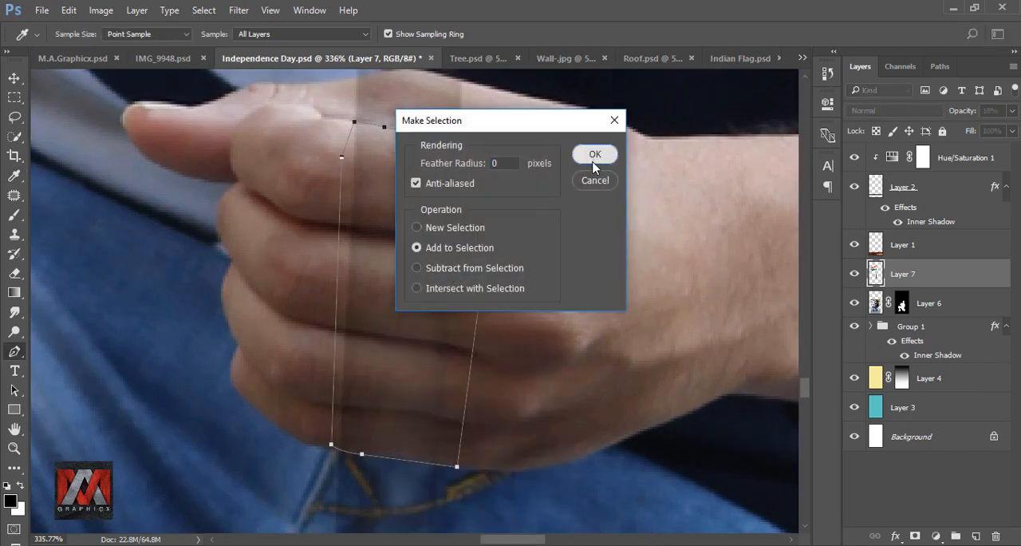
# Restore the flag layer's opacity to 100%, delete the selected pole sections over both hands and deselect
pyautogui.scroll(-6, 372, 367)
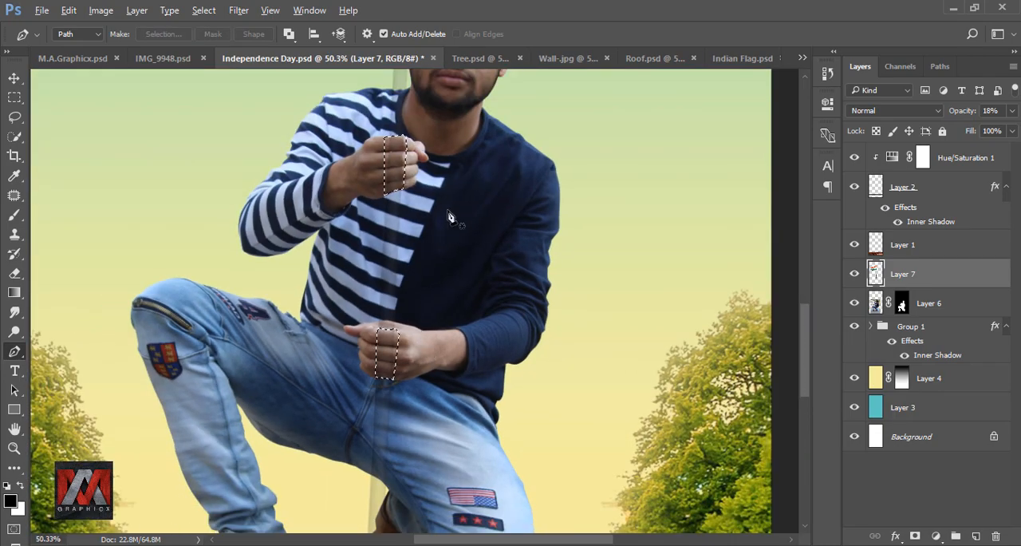
pyautogui.scroll(-1, 451, 217)
pyautogui.click(1012, 111)
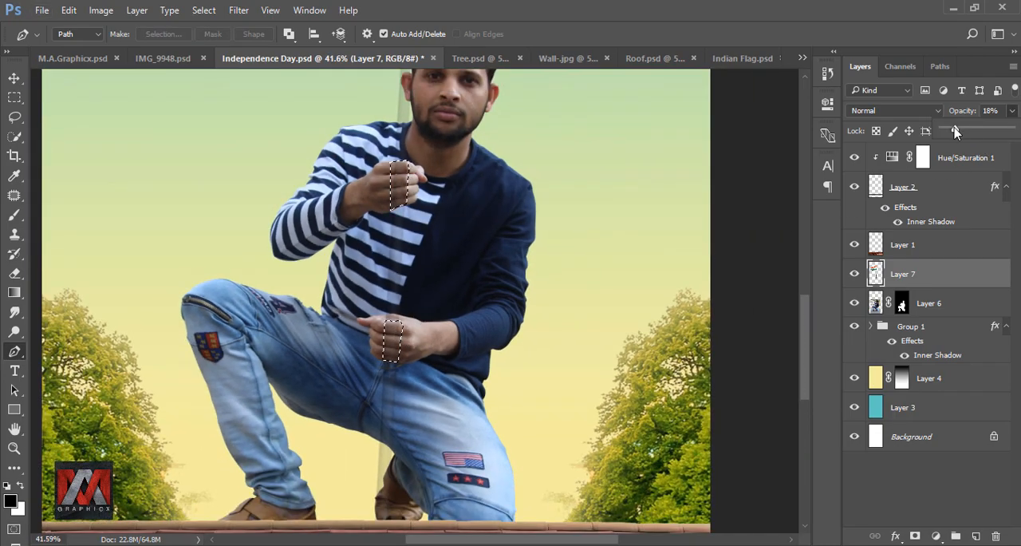
pyautogui.click(877, 274)
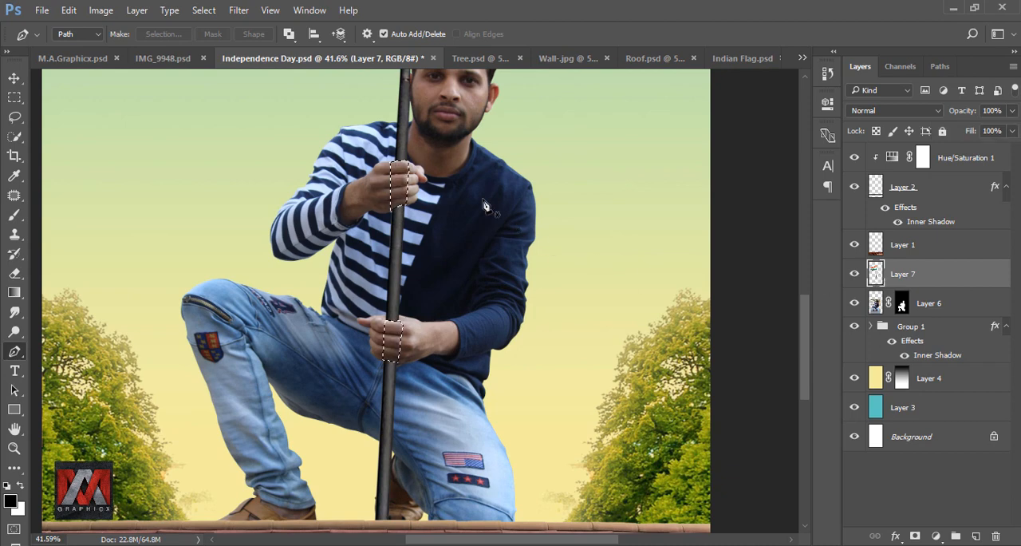
pyautogui.hotkey('ctrl', '-')
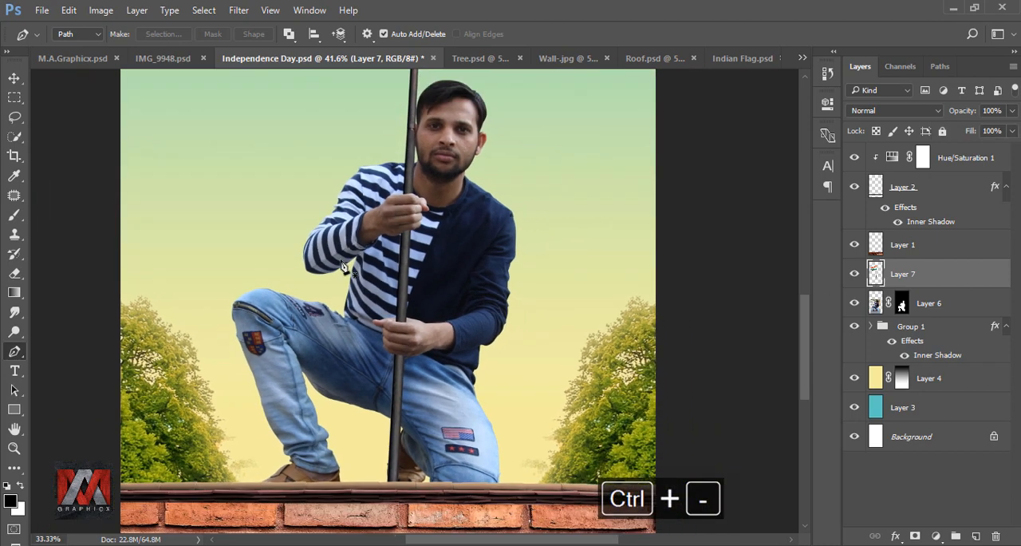
pyautogui.hotkey('ctrl', '0')
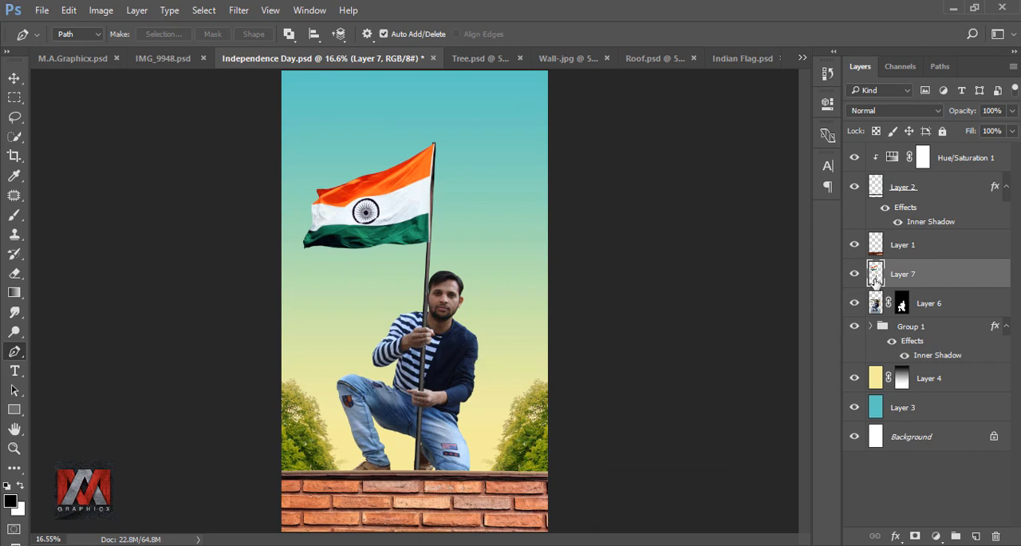
# Add a Brightness/Contrast adjustment clipped to the man's layer with brightness 24, and toggle it to compare
pyautogui.click(876, 304)
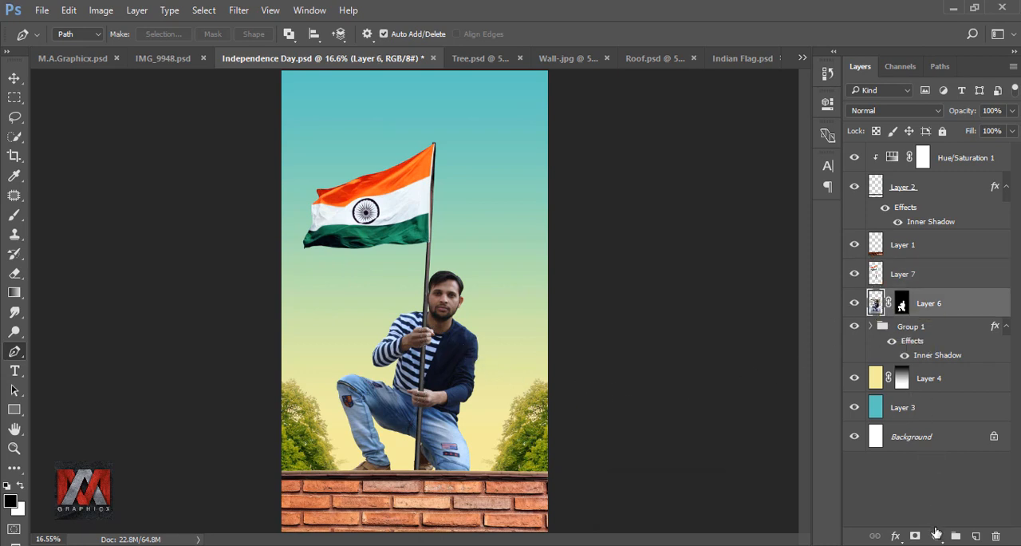
pyautogui.click(936, 535)
pyautogui.click(910, 262)
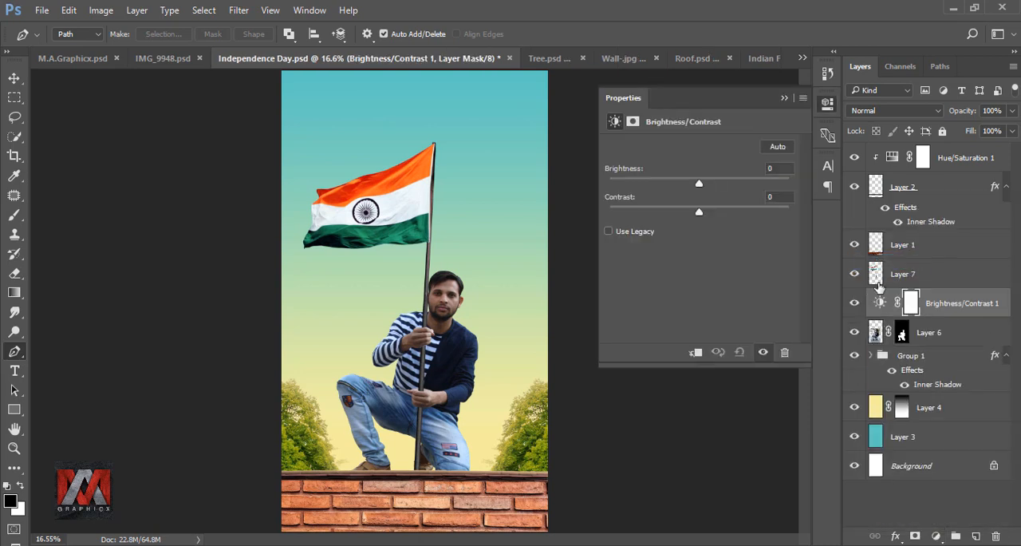
pyautogui.click(696, 353)
pyautogui.moveTo(699, 185); pyautogui.dragTo(716, 186)
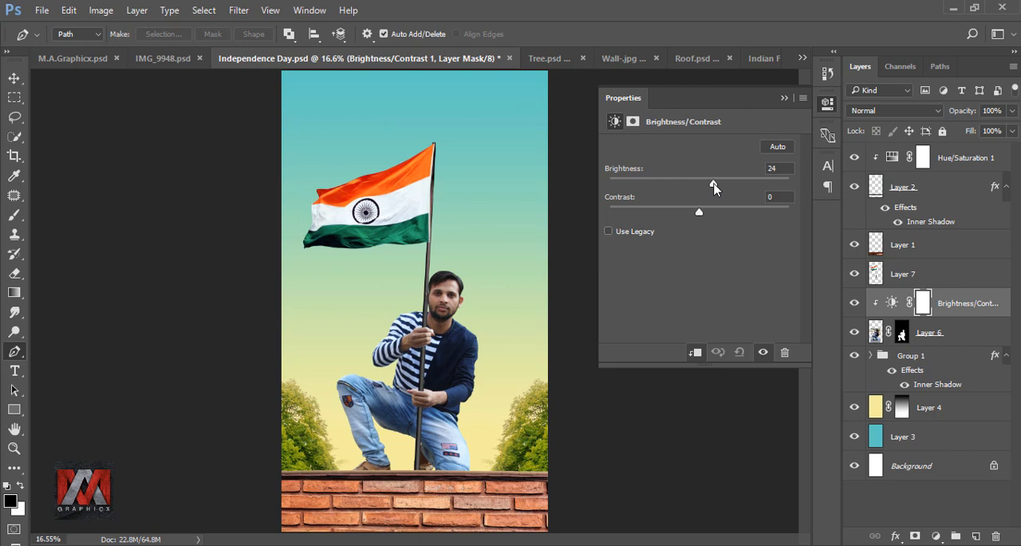
pyautogui.click(784, 98)
pyautogui.click(854, 304)
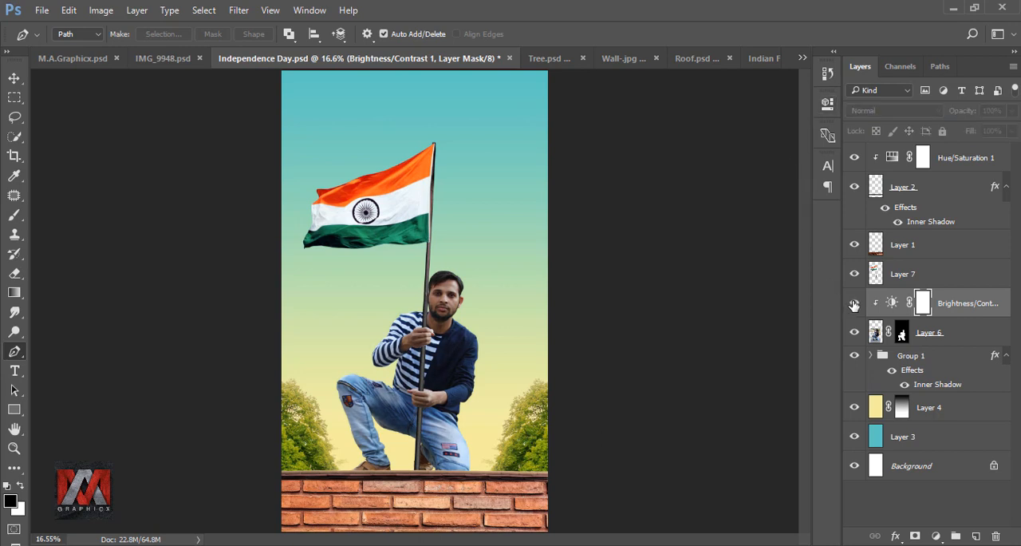
pyautogui.click(855, 306)
# Duplicate the man's layer with the original hidden, and bake the copy's mask in by converting it to a smart object and rasterizing it
pyautogui.click(875, 332)
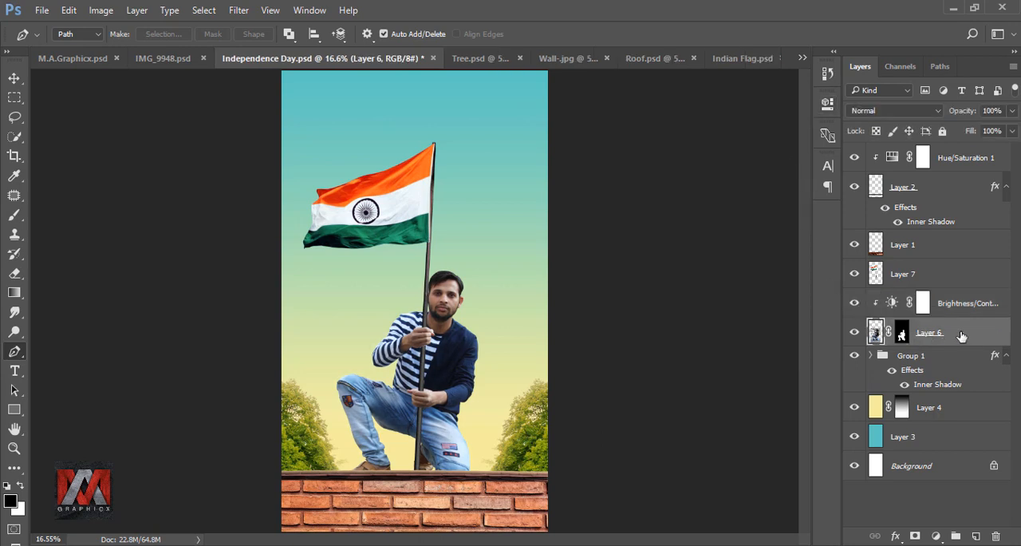
pyautogui.hotkey('ctrl', 'j')
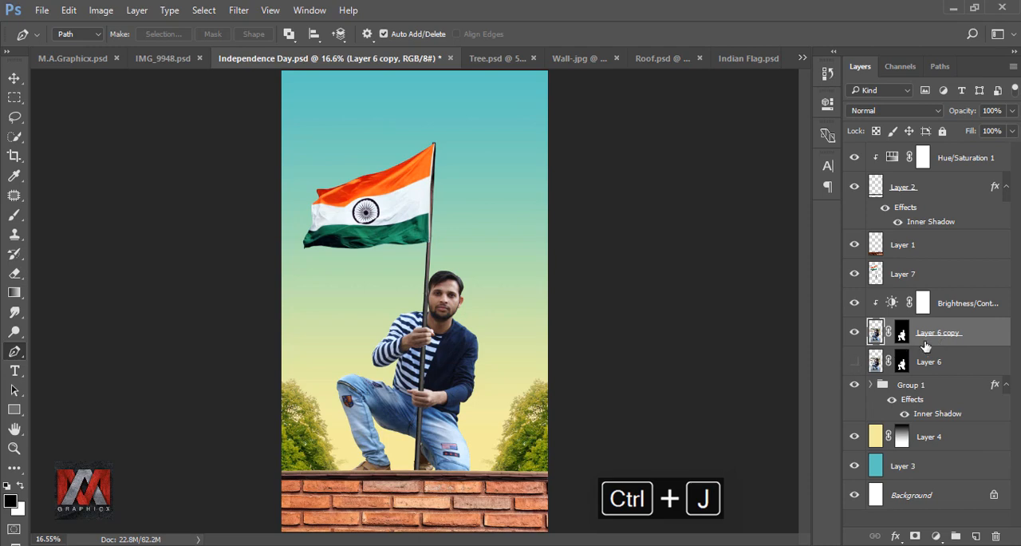
pyautogui.rightClick(955, 332)
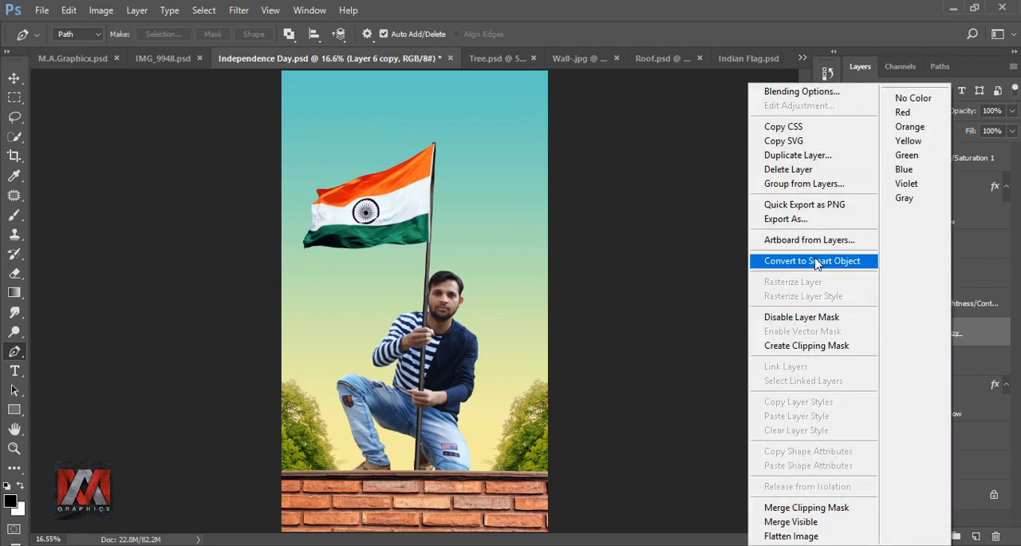
pyautogui.click(816, 263)
pyautogui.rightClick(946, 335)
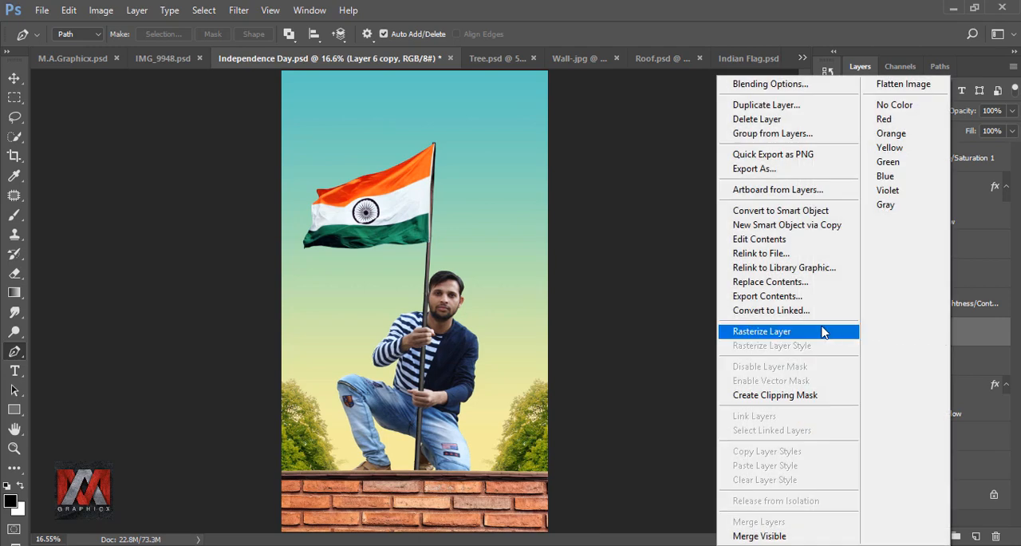
pyautogui.click(798, 332)
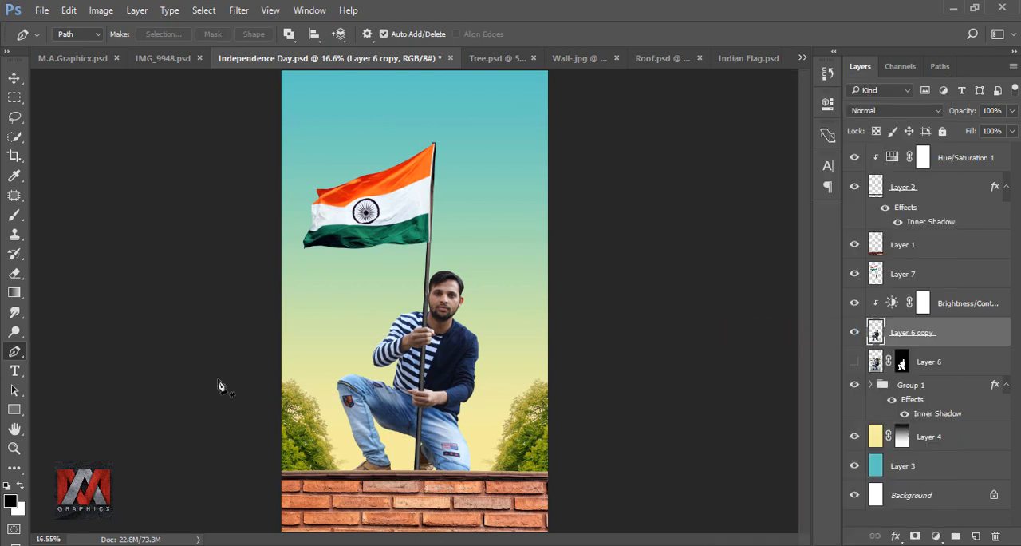
# Smudge short strands outward along the top of the man's hair using the 40 px speckled brush at 41% strength
pyautogui.click(15, 312)
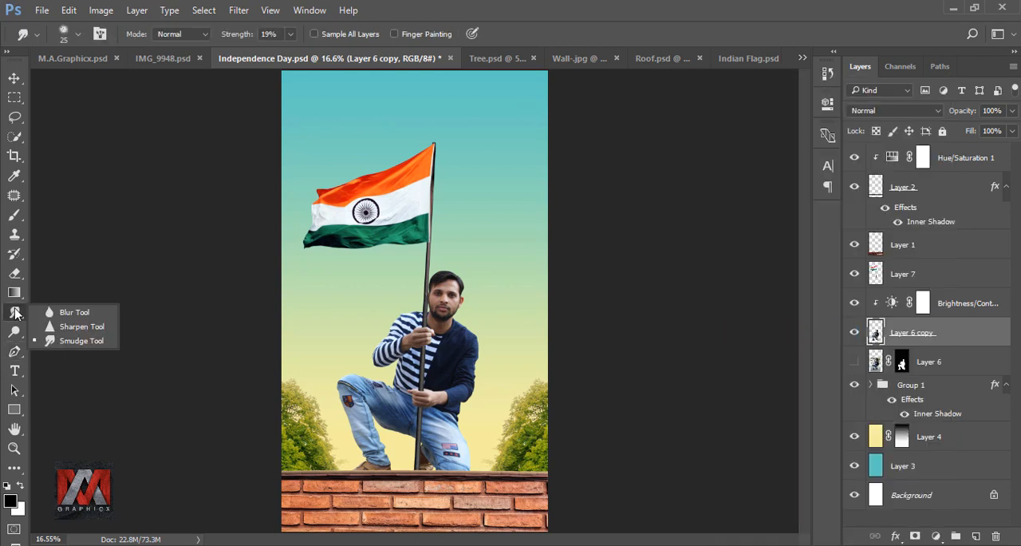
pyautogui.click(93, 341)
pyautogui.click(66, 34)
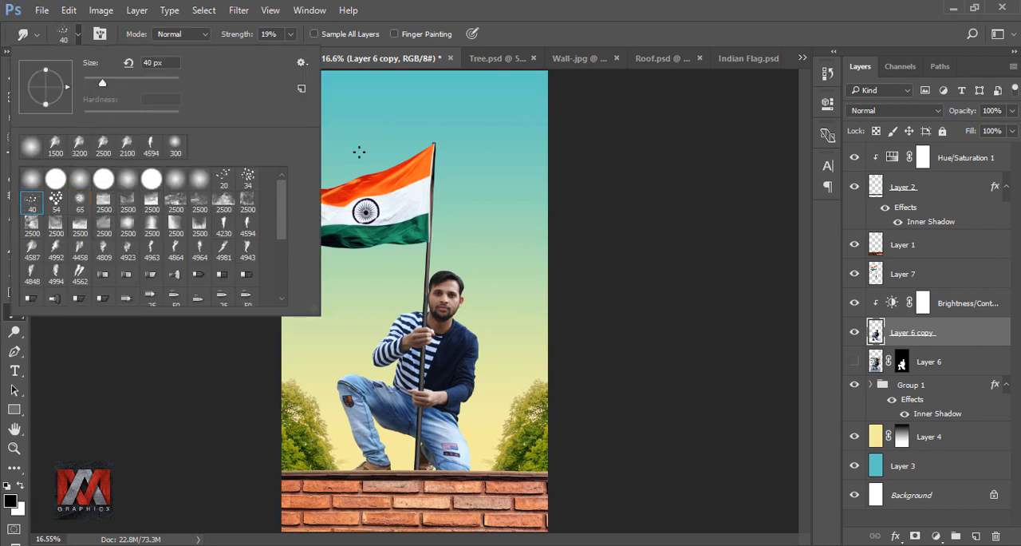
pyautogui.click(528, 43)
pyautogui.scroll(10, 466, 237)
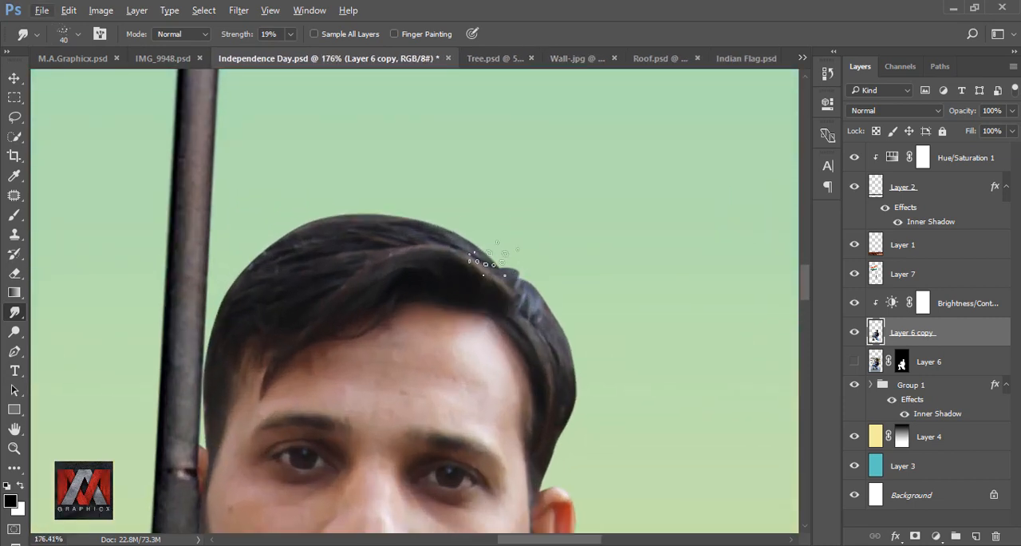
pyautogui.click(292, 35)
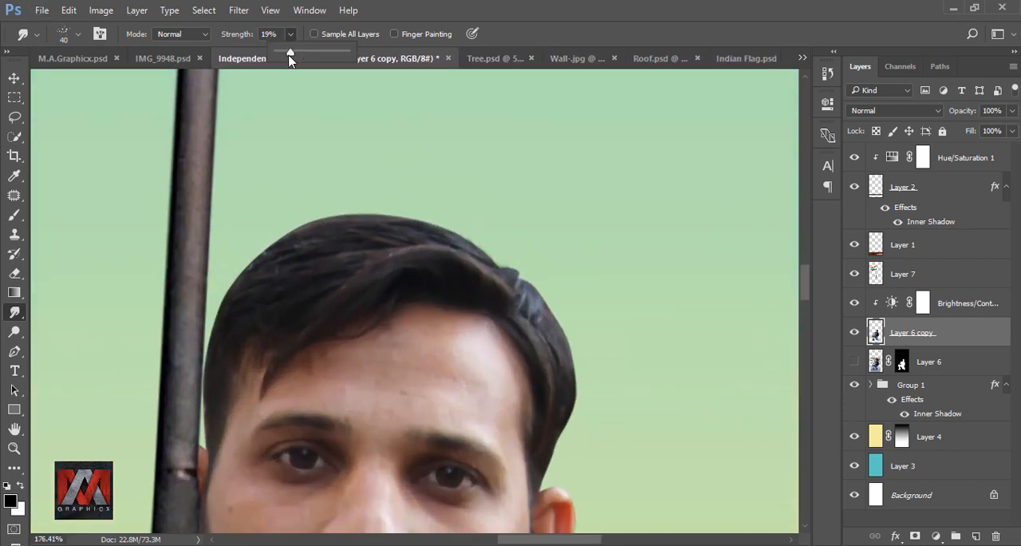
pyautogui.click(483, 250)
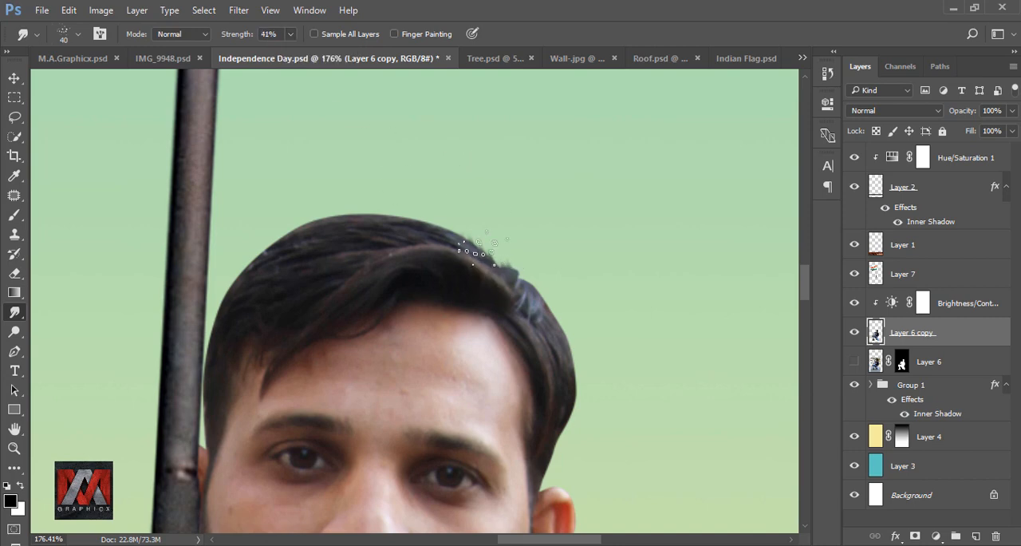
pyautogui.moveTo(466, 246); pyautogui.dragTo(457, 229)
pyautogui.moveTo(426, 238)
pyautogui.mouseDown()
pyautogui.moveTo(405, 217)
pyautogui.moveTo(426, 220)
pyautogui.mouseUp()
pyautogui.moveTo(363, 230); pyautogui.dragTo(335, 213)
pyautogui.moveTo(310, 242); pyautogui.dragTo(288, 228)
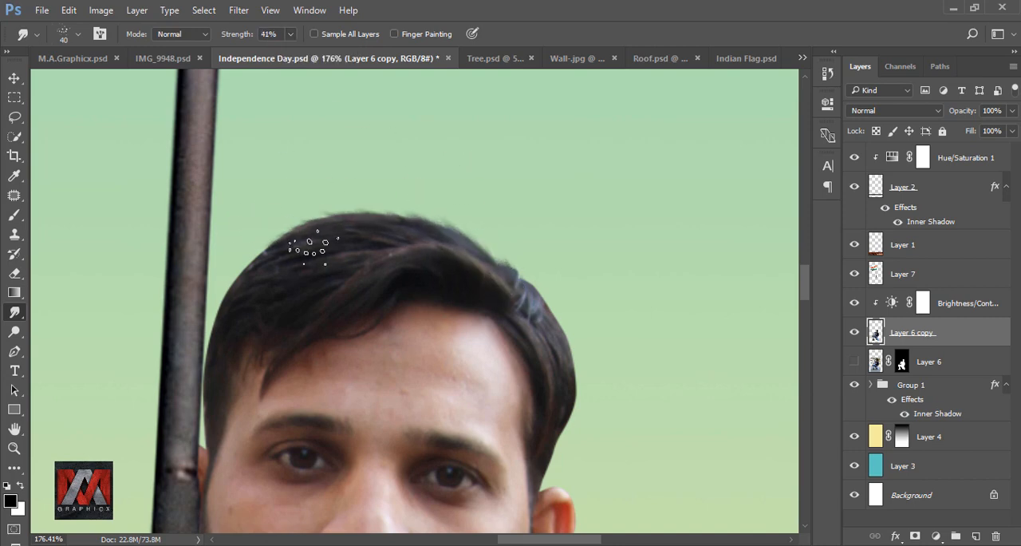
pyautogui.moveTo(268, 265); pyautogui.dragTo(245, 254)
pyautogui.moveTo(460, 252); pyautogui.dragTo(439, 225)
pyautogui.moveTo(412, 232); pyautogui.dragTo(389, 212)
pyautogui.moveTo(260, 260); pyautogui.dragTo(237, 267)
pyautogui.moveTo(223, 308); pyautogui.dragTo(212, 325)
# Raise the Smudge strength to 60% and pull longer strands along the crown and the pole-side edge of the hair
pyautogui.click(292, 35)
pyautogui.moveTo(288, 52); pyautogui.dragTo(301, 52)
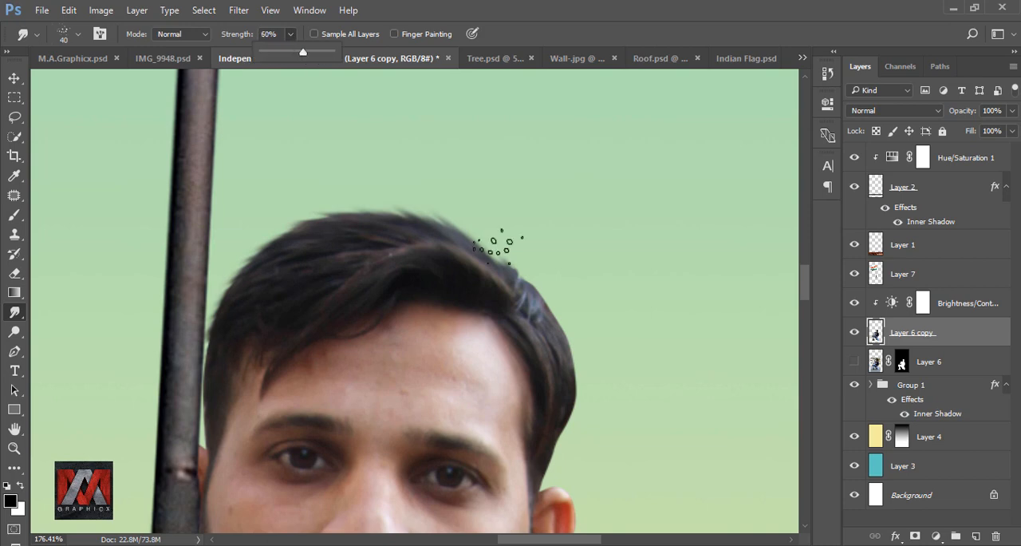
pyautogui.click(496, 246)
pyautogui.moveTo(466, 243); pyautogui.dragTo(435, 219)
pyautogui.moveTo(377, 232); pyautogui.dragTo(332, 209)
pyautogui.moveTo(308, 243); pyautogui.dragTo(268, 226)
pyautogui.moveTo(245, 289); pyautogui.dragTo(211, 281)
pyautogui.moveTo(225, 344); pyautogui.dragTo(196, 351)
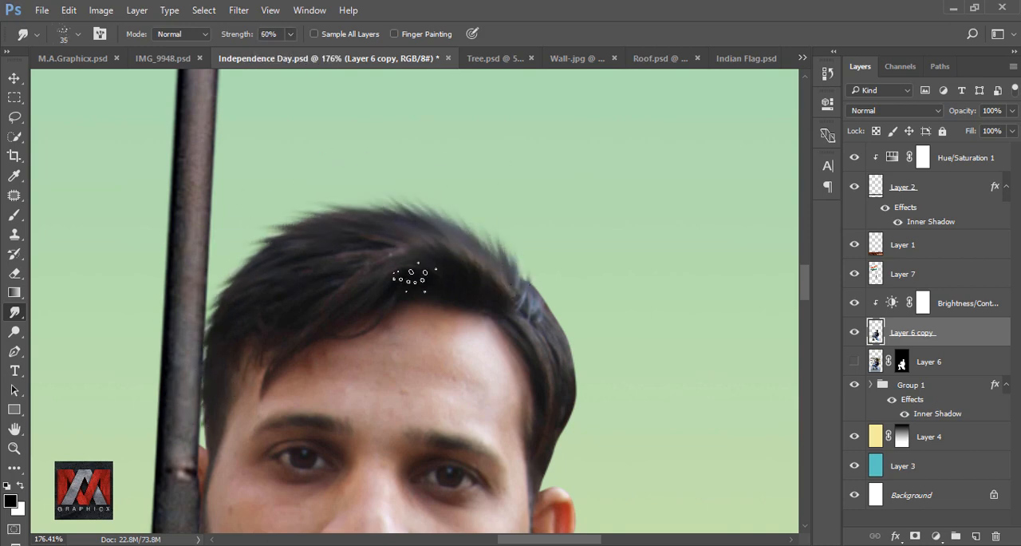
# Undo the last smudge stroke and feather the hair above the visible ear and over the crown with the 35 px brush
pyautogui.hotkey('ctrl', 'z')
pyautogui.moveTo(248, 265); pyautogui.dragTo(215, 289)
pyautogui.moveTo(524, 302)
pyautogui.mouseDown()
pyautogui.moveTo(549, 283)
pyautogui.moveTo(570, 312)
pyautogui.mouseUp()
pyautogui.moveTo(558, 321); pyautogui.dragTo(579, 388)
pyautogui.moveTo(565, 392); pyautogui.dragTo(567, 445)
pyautogui.moveTo(552, 443); pyautogui.dragTo(554, 466)
pyautogui.moveTo(547, 325); pyautogui.dragTo(571, 303)
pyautogui.moveTo(503, 272)
pyautogui.mouseDown()
pyautogui.moveTo(522, 237)
pyautogui.moveTo(496, 236)
pyautogui.mouseUp()
pyautogui.moveTo(483, 254); pyautogui.dragTo(435, 206)
pyautogui.moveTo(510, 261)
pyautogui.mouseDown()
pyautogui.moveTo(488, 225)
pyautogui.moveTo(426, 202)
pyautogui.mouseUp()
pyautogui.moveTo(395, 227); pyautogui.dragTo(339, 197)
pyautogui.scroll(-3, 579, 317)
pyautogui.scroll(4, 579, 317)
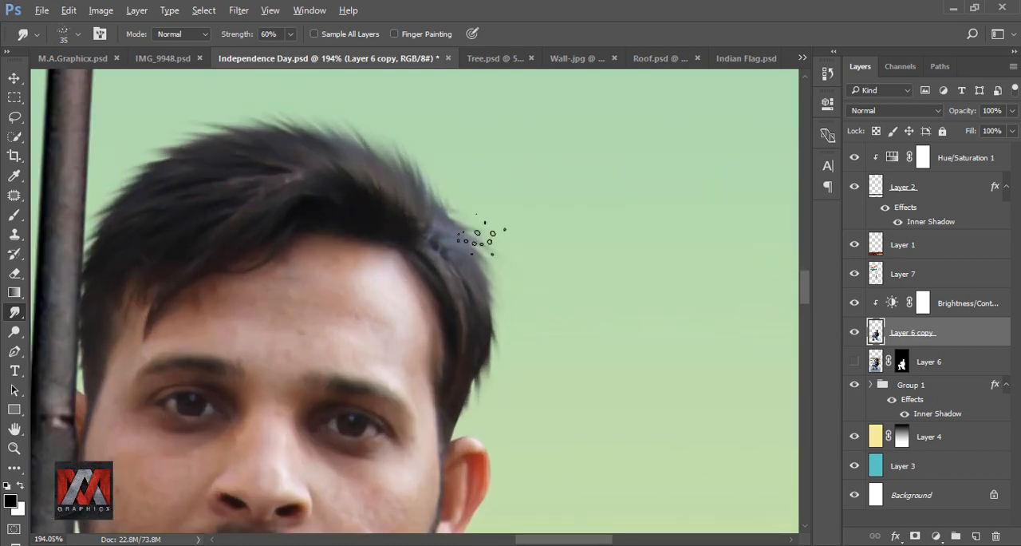
pyautogui.scroll(-12, 451, 205)
pyautogui.hotkey('ctrl', '-')
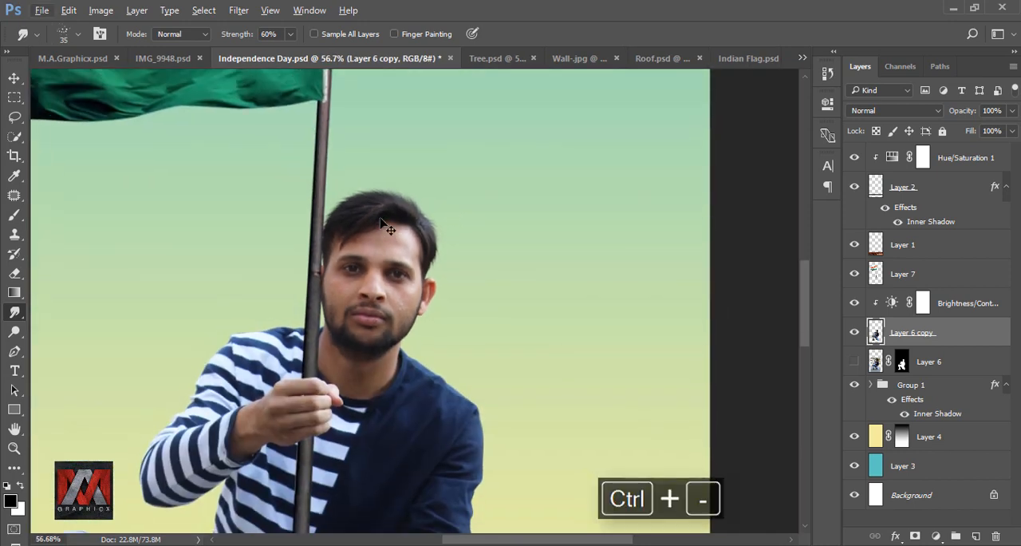
pyautogui.hotkey('ctrl', '0')
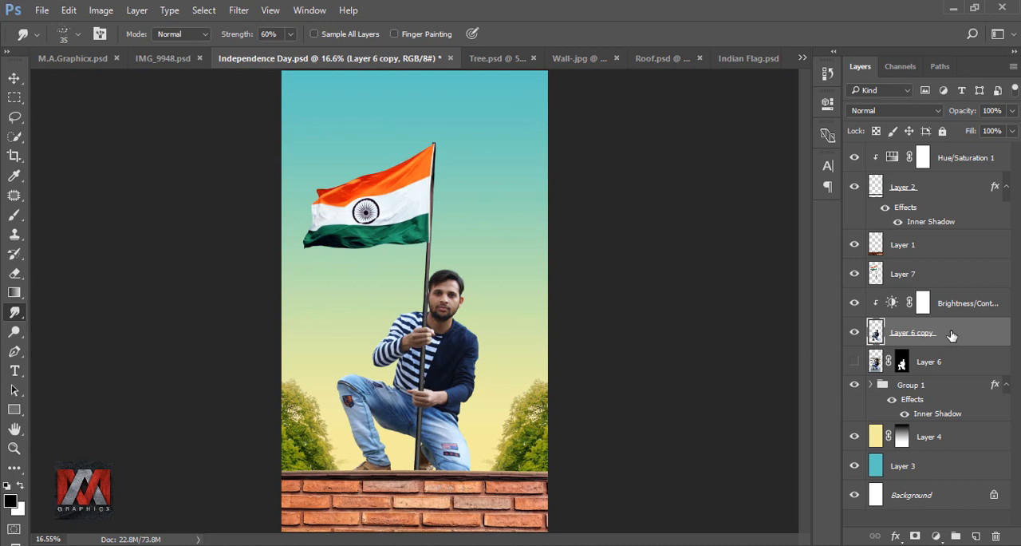
# Duplicate the man's smudged layer, hide the lower copy and load the new copy's pixels as a selection
pyautogui.hotkey('ctrl', 'j')
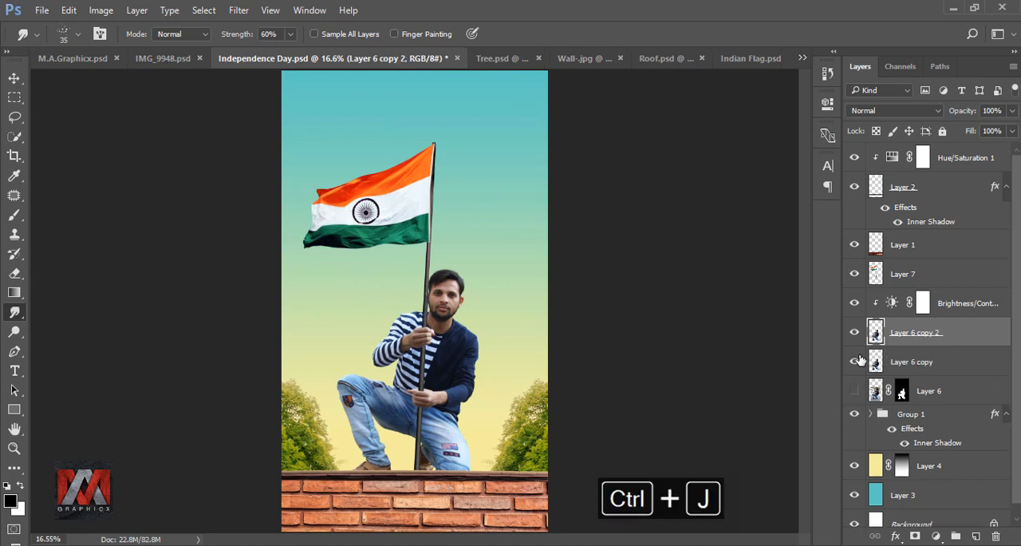
pyautogui.rightClick(876, 332)
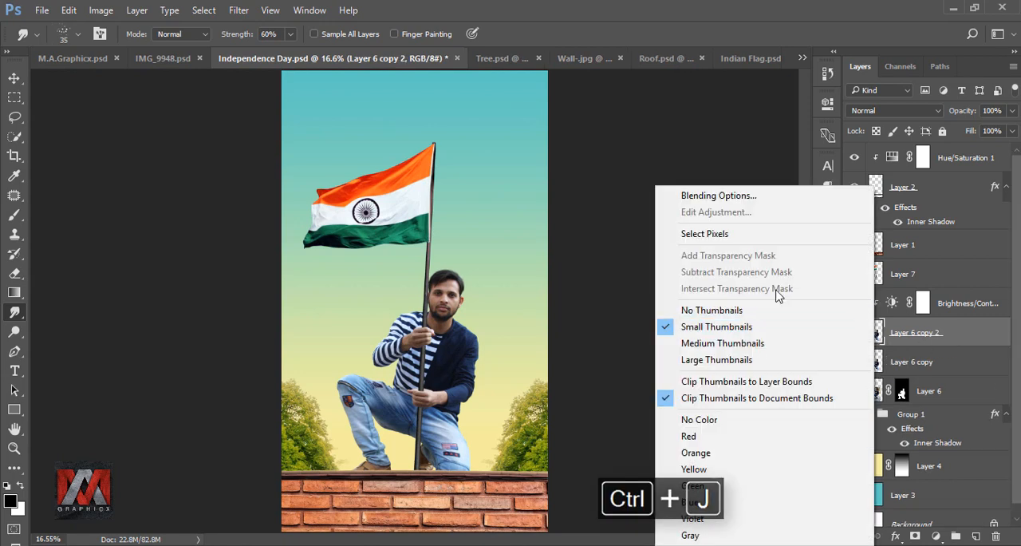
pyautogui.click(725, 236)
# Smooth the man's facial skin by smudging with the 65 px round textured brush tip reduced to 25–35 px, at 30% strength
pyautogui.scroll(5, 444, 287)
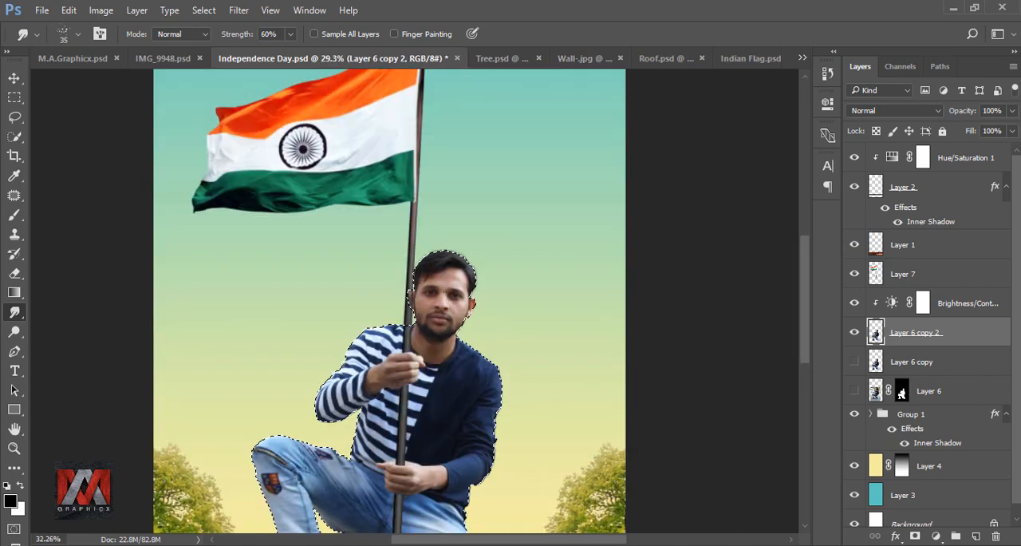
pyautogui.scroll(2, 455, 283)
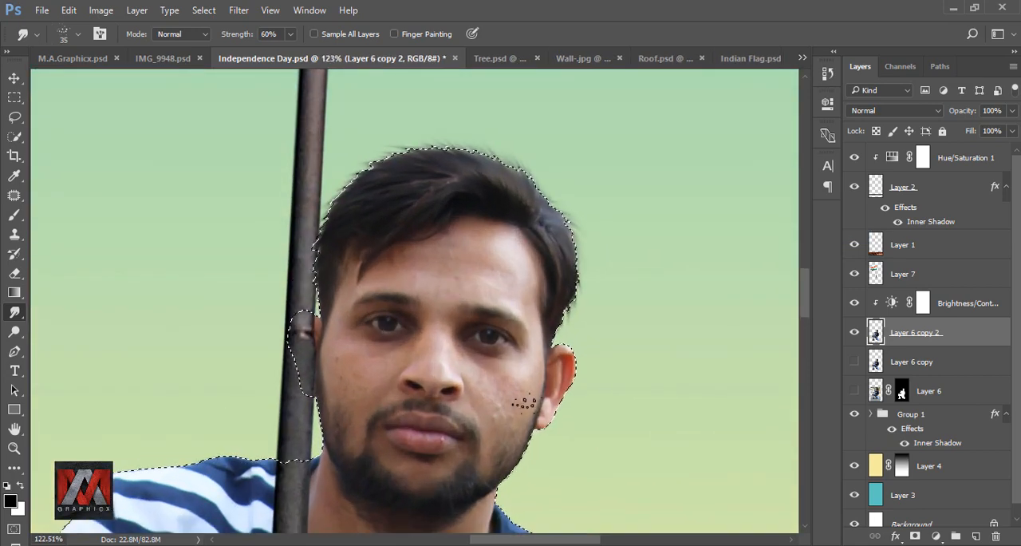
pyautogui.moveTo(558, 425)
pyautogui.mouseDown()
pyautogui.moveTo(561, 296)
pyautogui.moveTo(568, 337)
pyautogui.mouseUp()
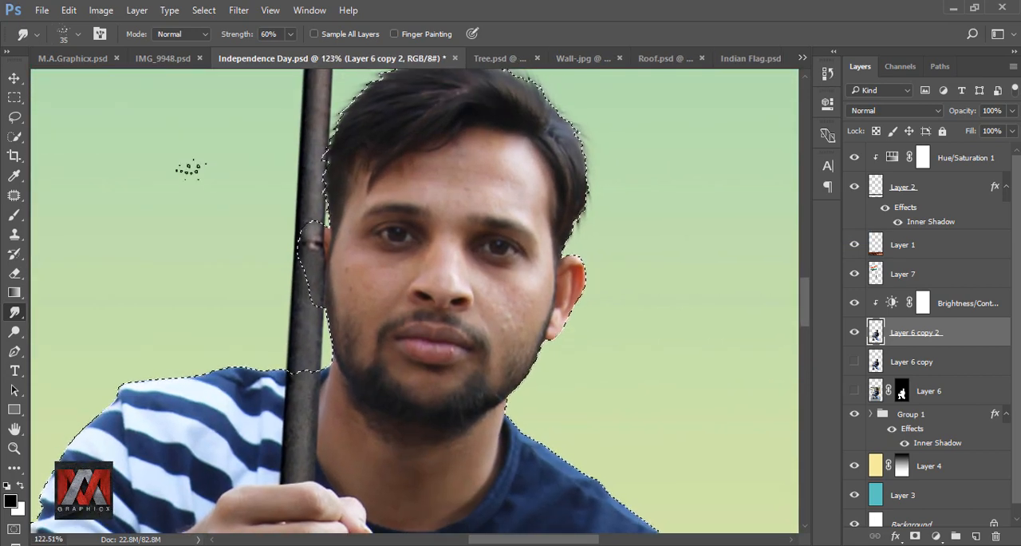
pyautogui.click(66, 34)
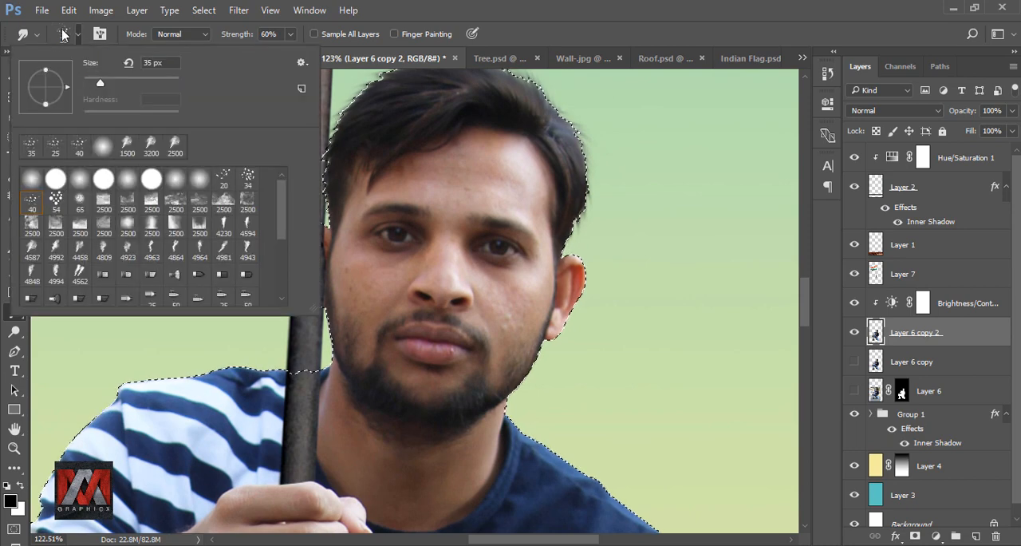
pyautogui.click(80, 203)
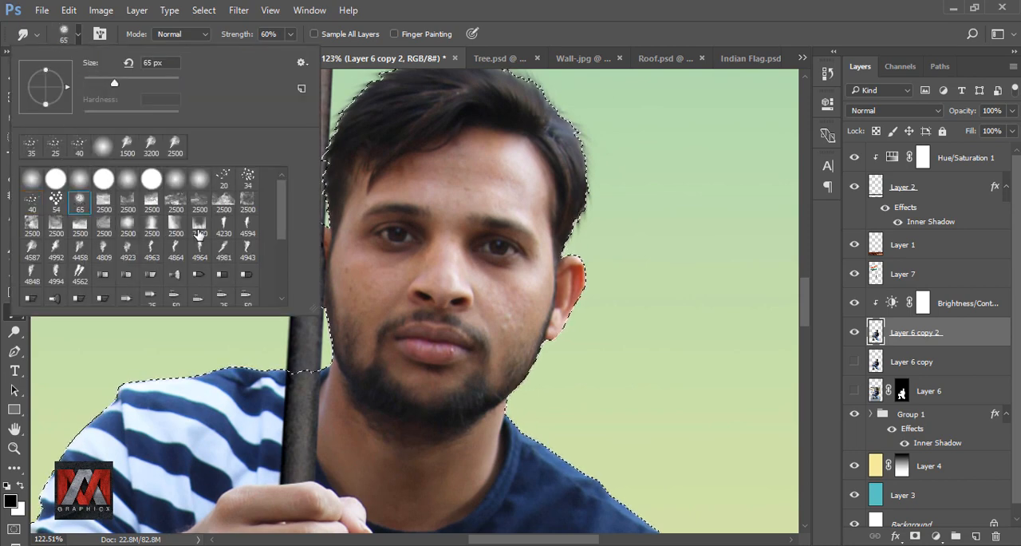
pyautogui.click(570, 38)
pyautogui.press('[')
pyautogui.scroll(3, 490, 174)
pyautogui.press('[')
pyautogui.press('[')
pyautogui.press('[')
pyautogui.press('[')
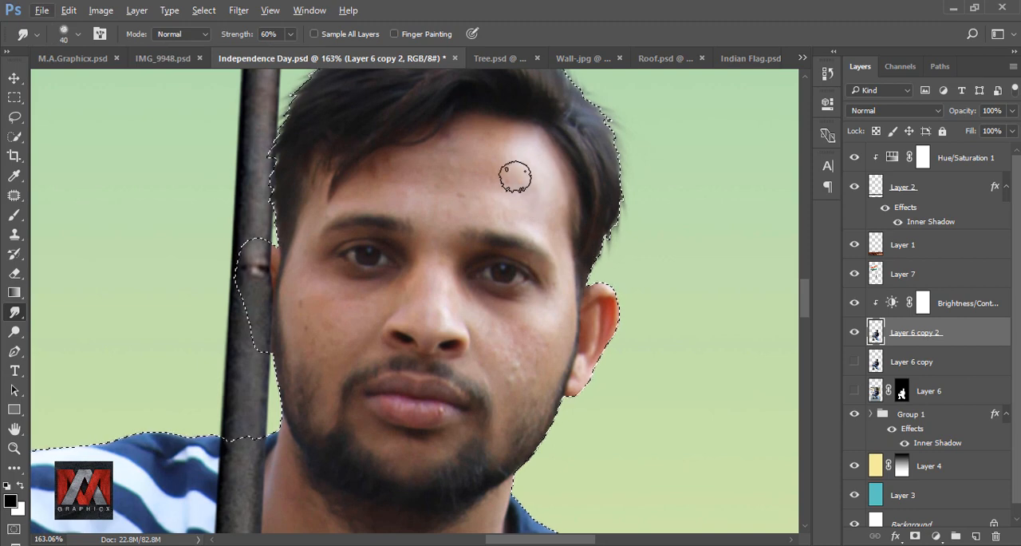
pyautogui.click(290, 34)
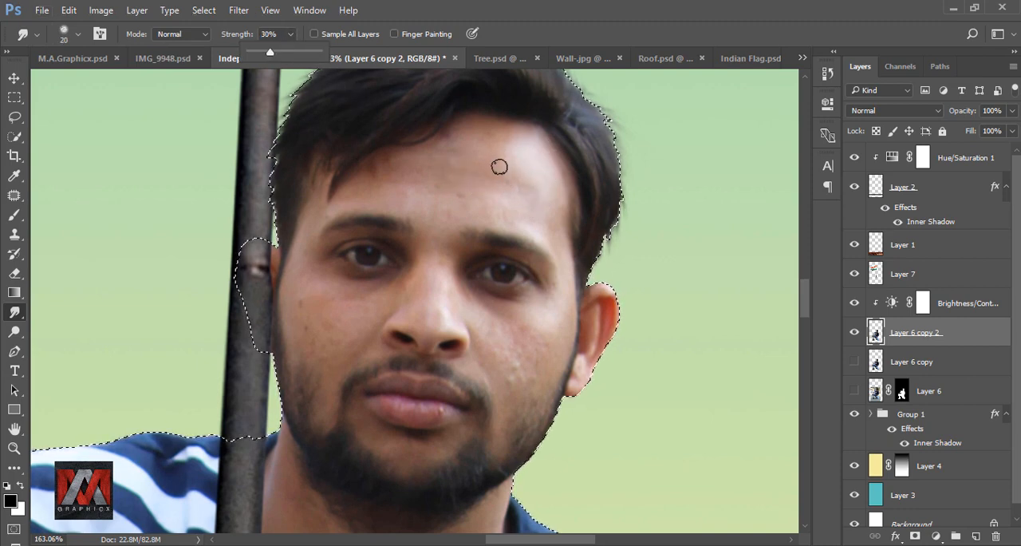
pyautogui.press(']')
pyautogui.press(']')
pyautogui.press(']')
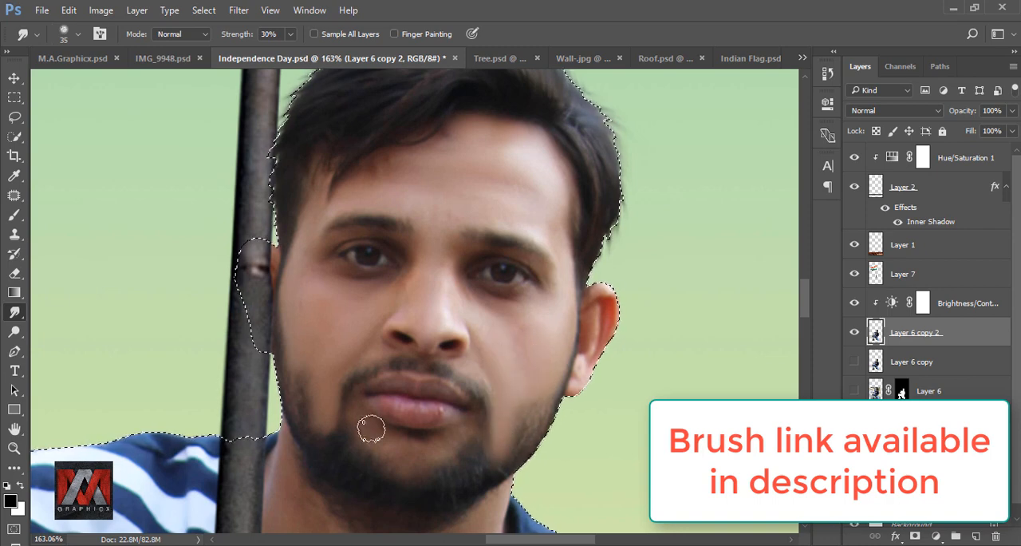
pyautogui.press('[')
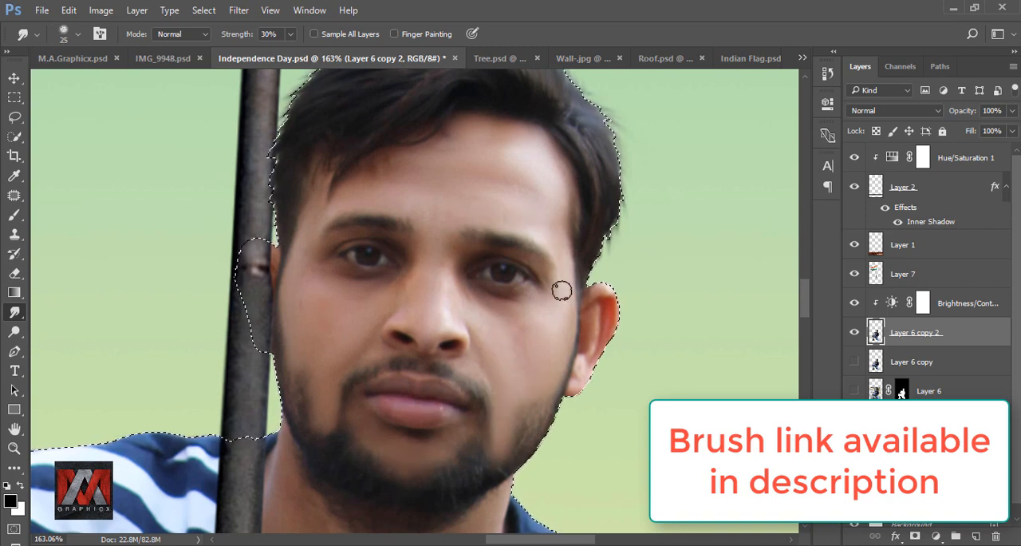
# Enlarge the Smudge brush to 45 px and smooth the skin of the man's neck
pyautogui.scroll(-5, 334, 265)
pyautogui.press(']')
pyautogui.press(']')
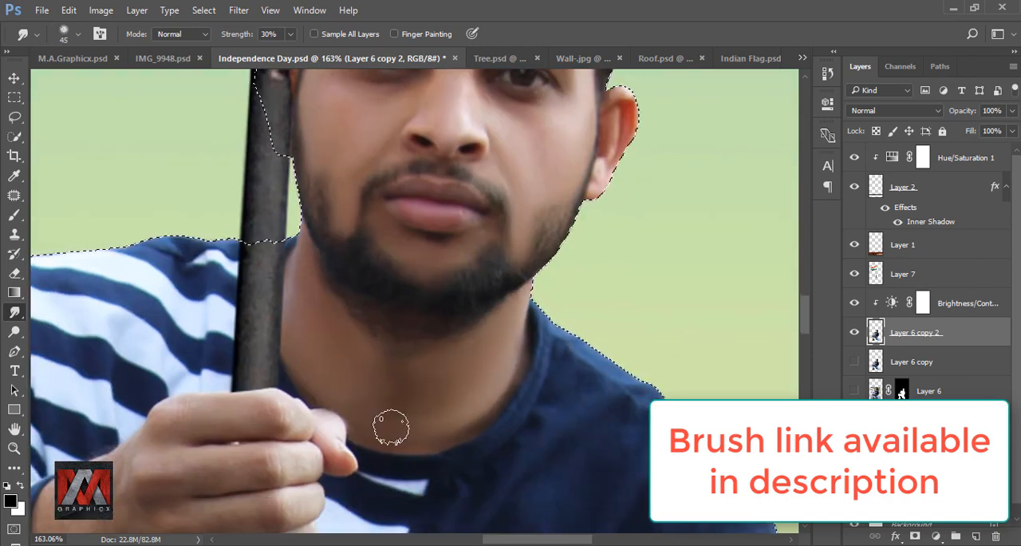
pyautogui.scroll(-3, 375, 421)
pyautogui.scroll(4, 448, 172)
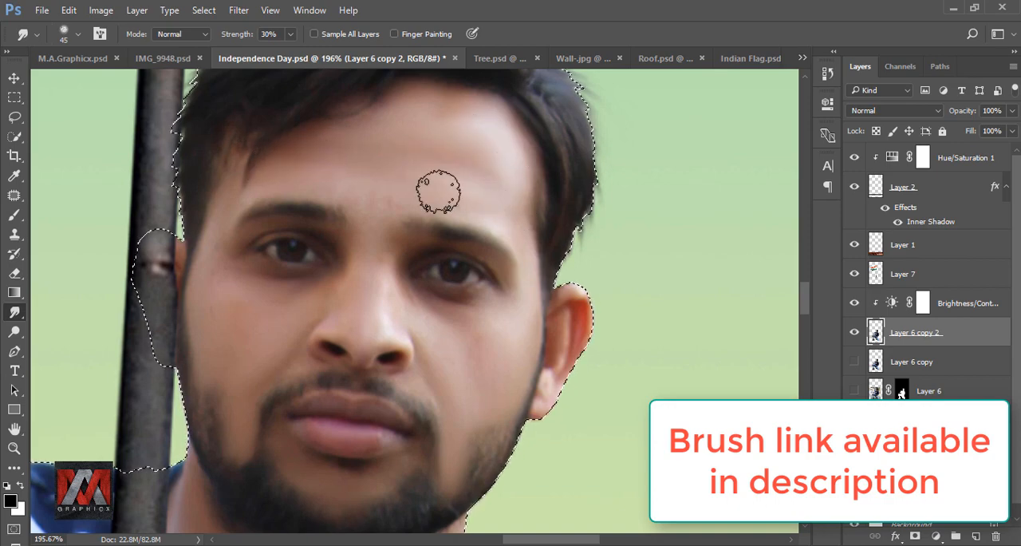
# Deselect, and toggle the visibility of the man's two rasterized copies to compare the skin smoothing, leaving the lower copy hidden
pyautogui.scroll(-4, 414, 222)
pyautogui.hotkey('ctrl', '0')
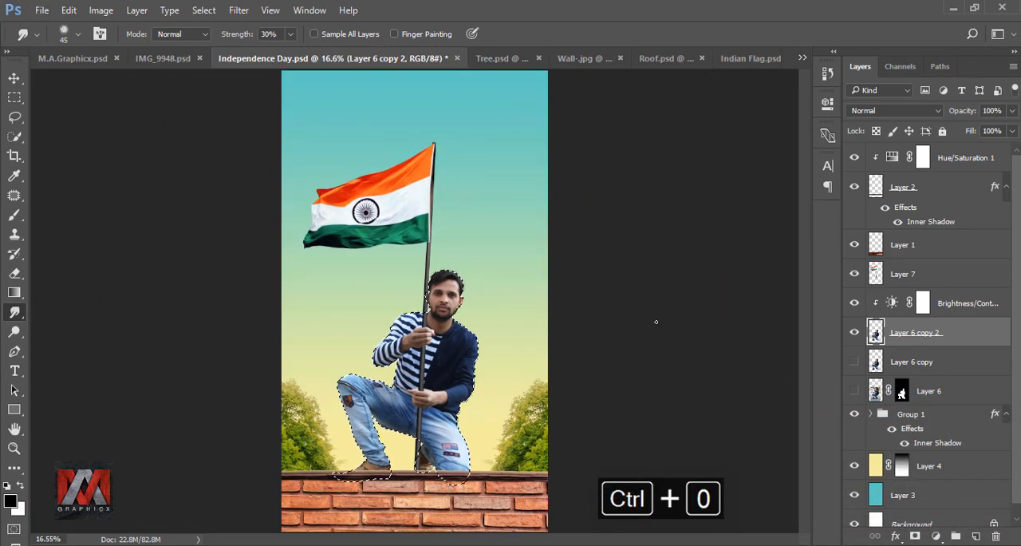
pyautogui.hotkey('ctrl', 'd')
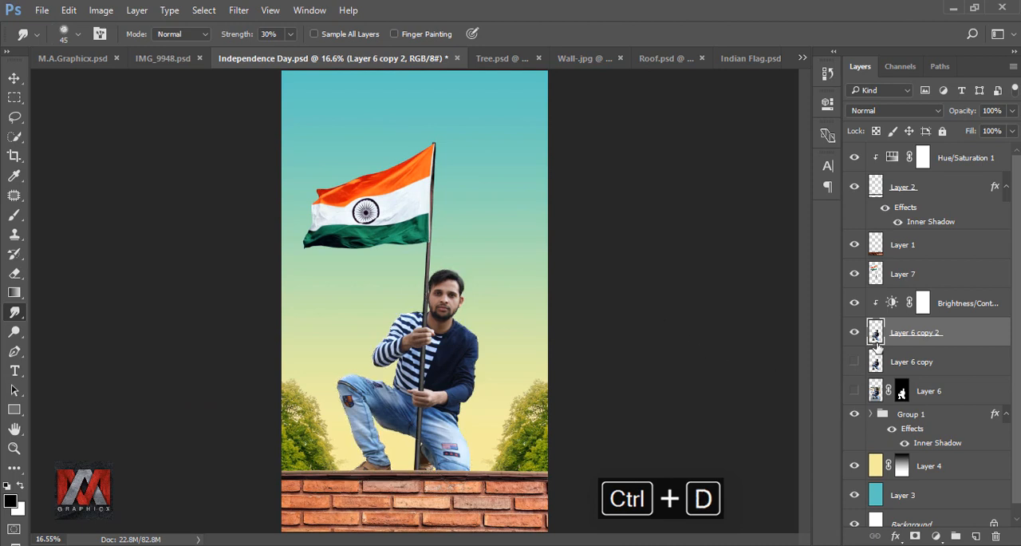
pyautogui.click(854, 334)
pyautogui.click(854, 334)
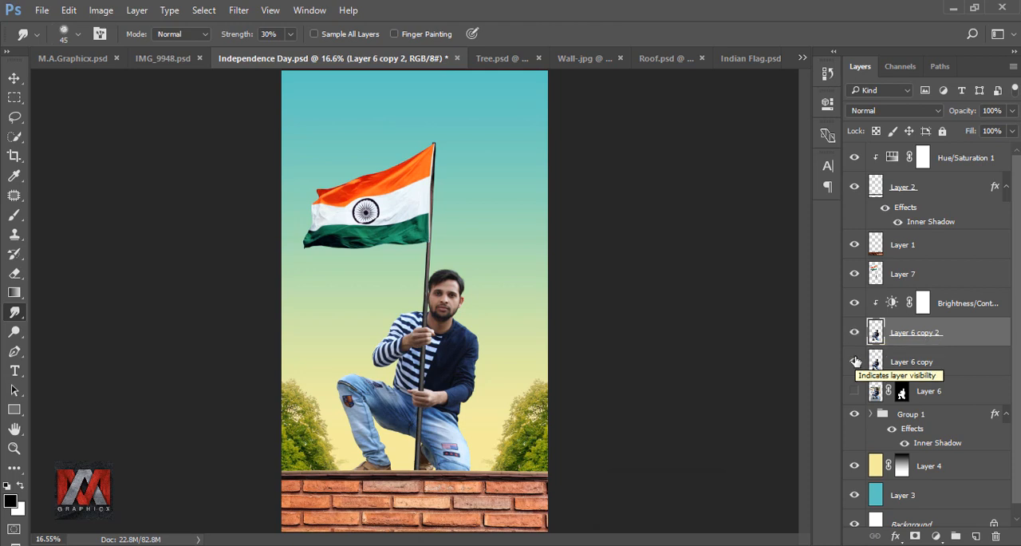
pyautogui.click(855, 361)
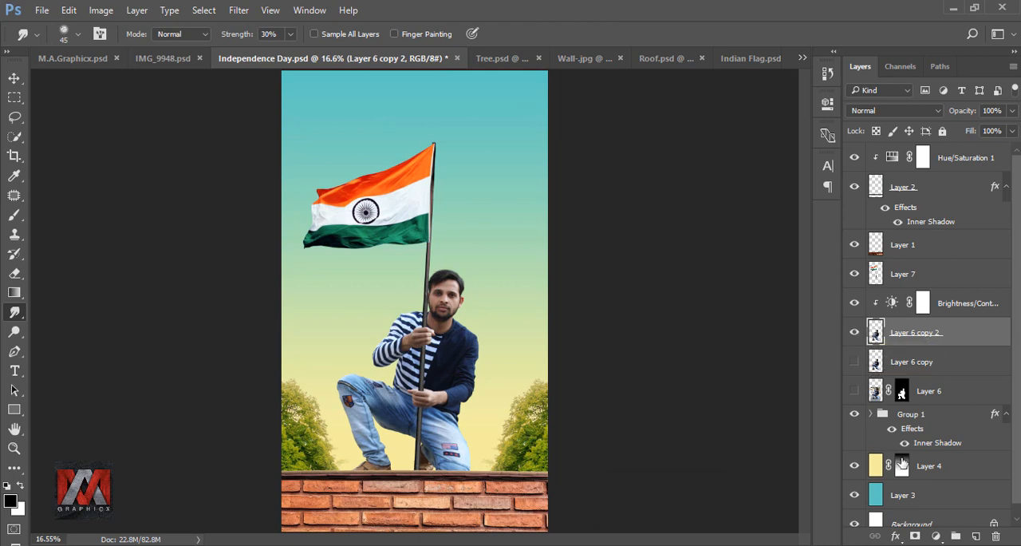
# Apply an Inner Shadow to the man's smoothed layer with Lighten blending, 70% opacity, 180° angle, 34 px distance and 40 px size
pyautogui.click(896, 537)
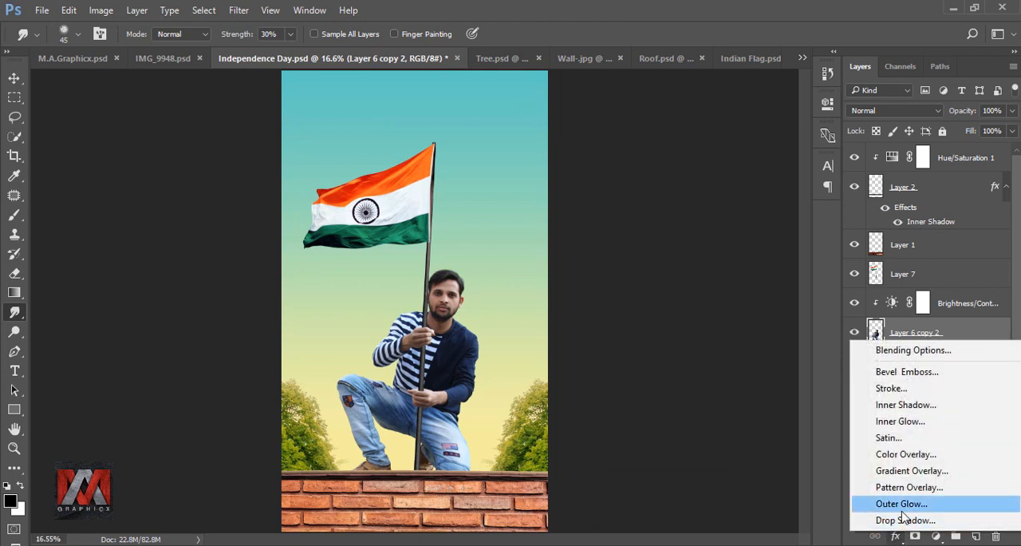
pyautogui.click(928, 407)
pyautogui.moveTo(483, 147); pyautogui.dragTo(802, 122)
pyautogui.click(878, 173)
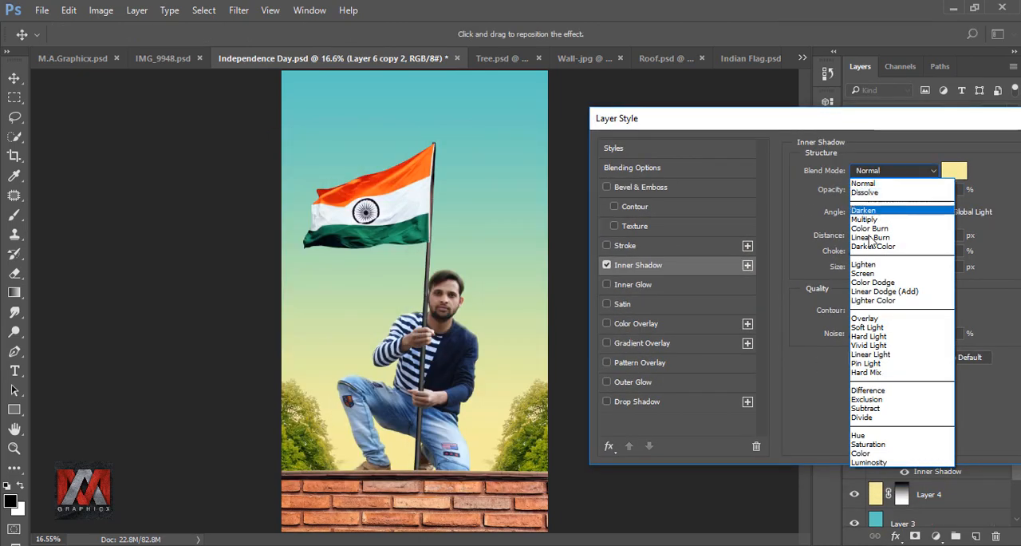
pyautogui.click(914, 267)
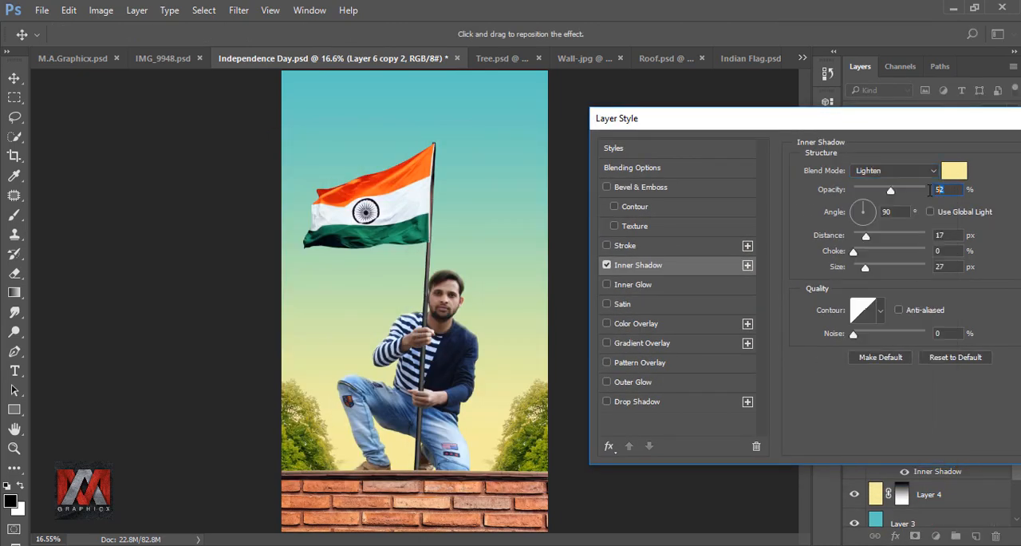
pyautogui.write('70')
pyautogui.write('180')
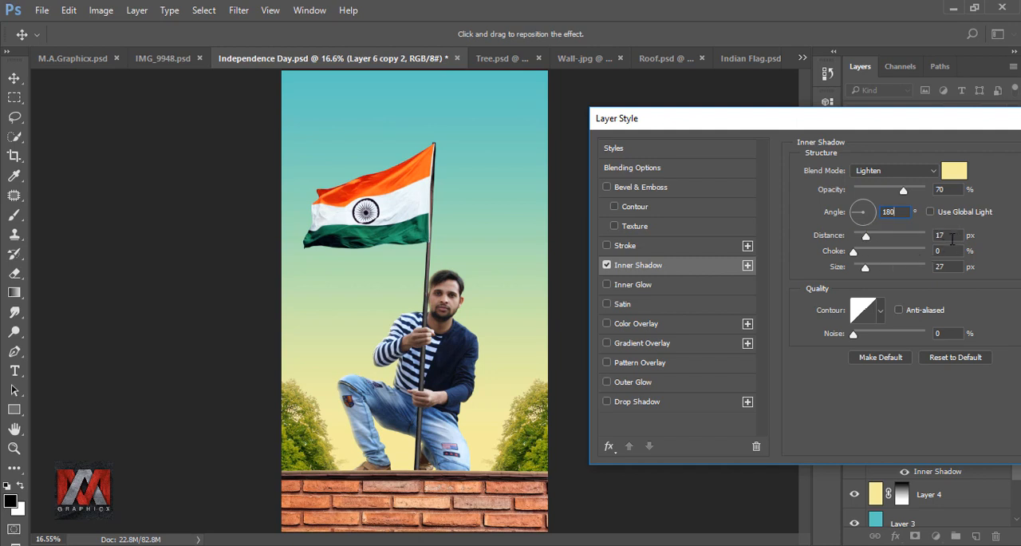
pyautogui.write('34')
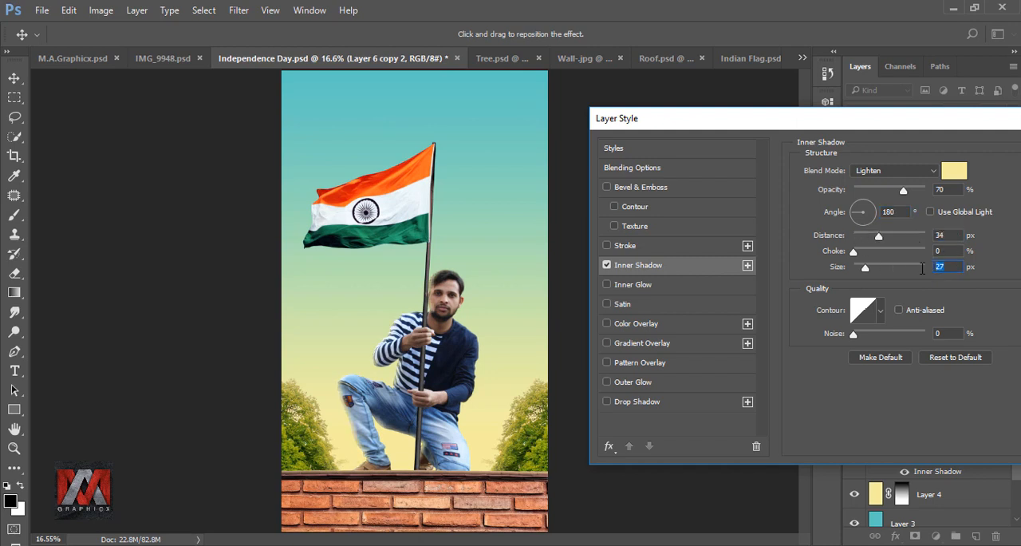
pyautogui.moveTo(930, 130); pyautogui.dragTo(691, 128)
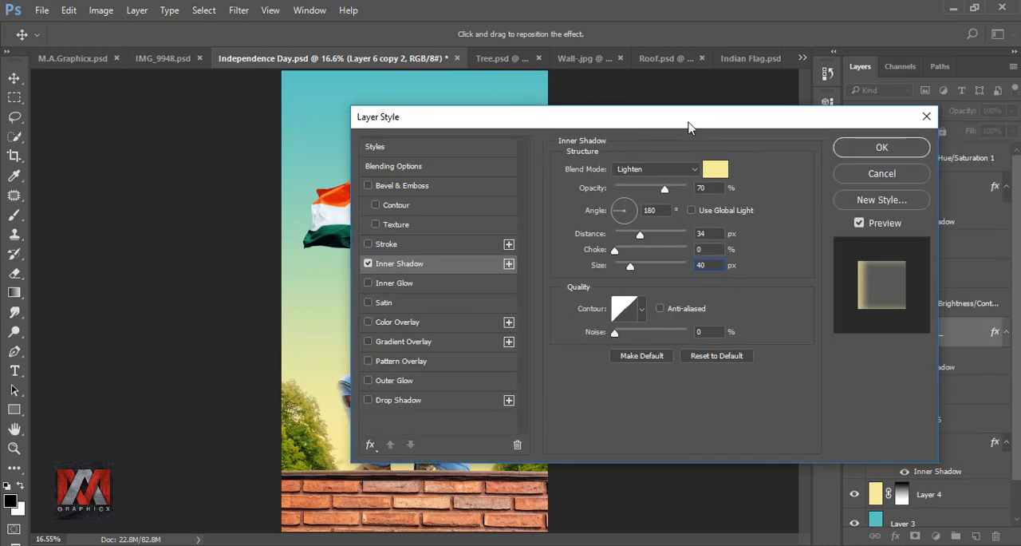
pyautogui.click(882, 149)
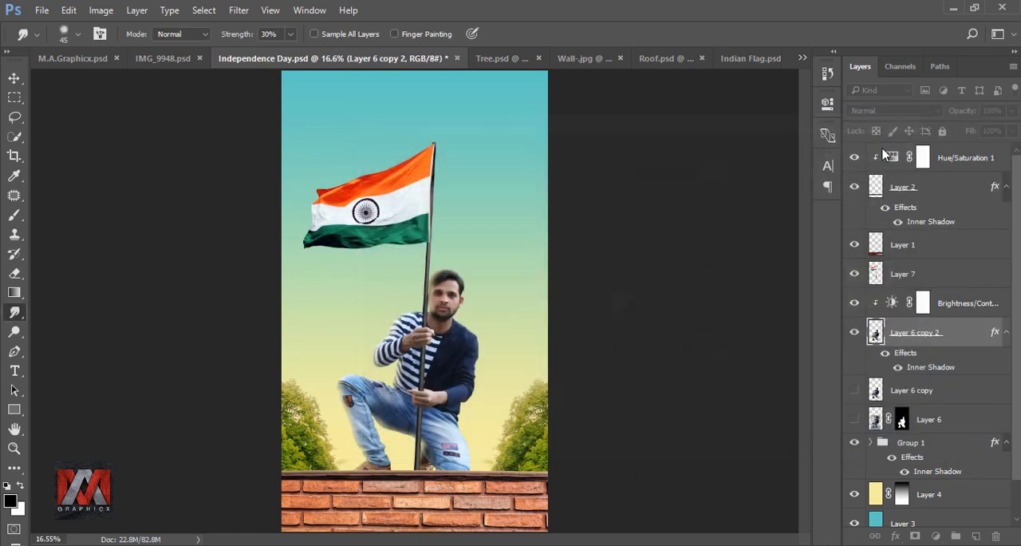
# Convert the man's Inner Shadow effect into a separate clipped layer, select it, and toggle its visibility to check the rim light
pyautogui.click(884, 356)
pyautogui.click(884, 356)
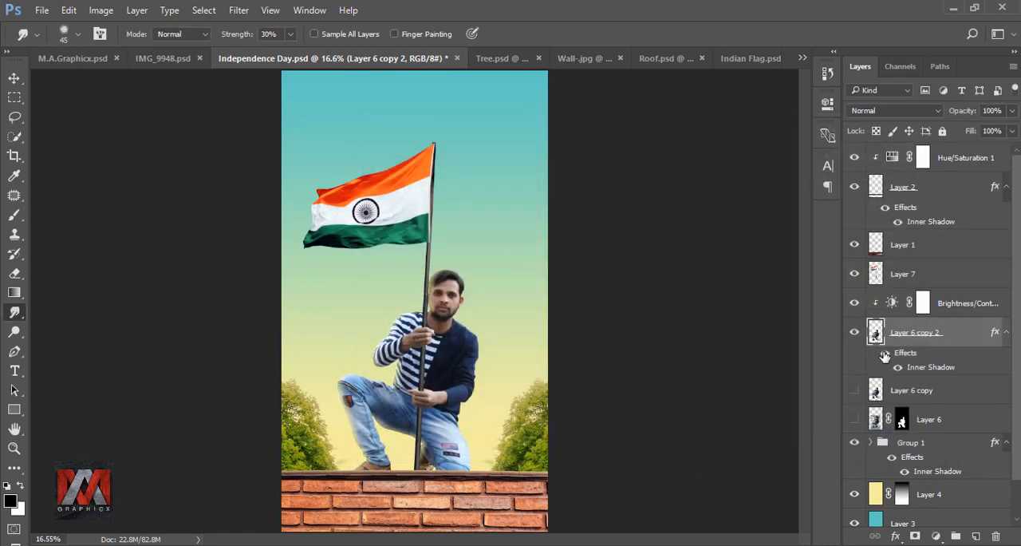
pyautogui.rightClick(989, 339)
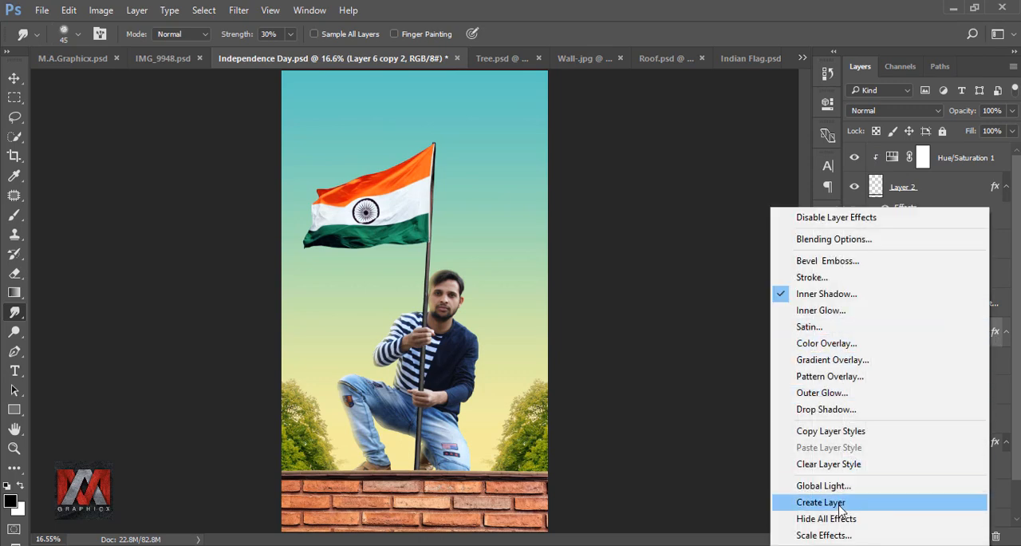
pyautogui.click(839, 505)
pyautogui.click(405, 212)
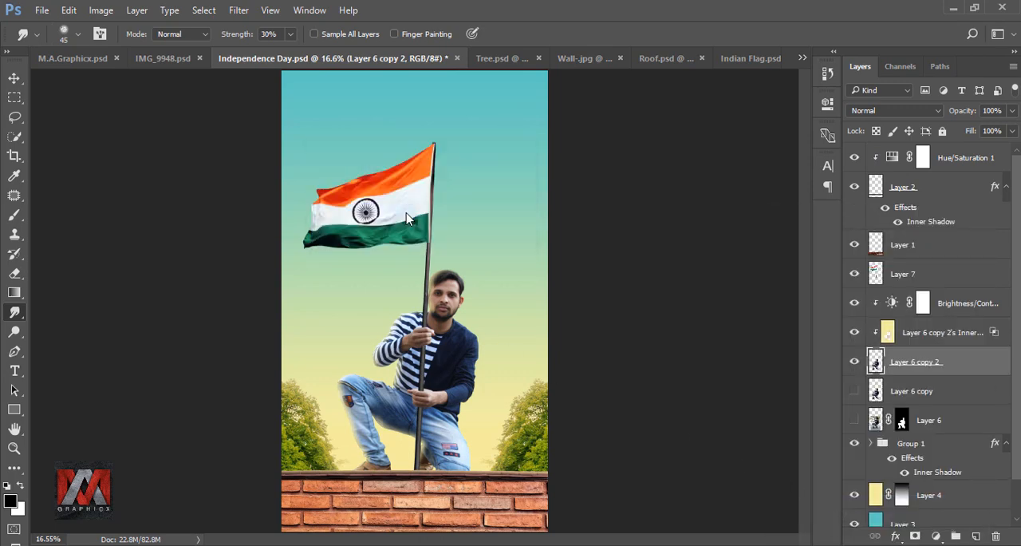
pyautogui.click(884, 334)
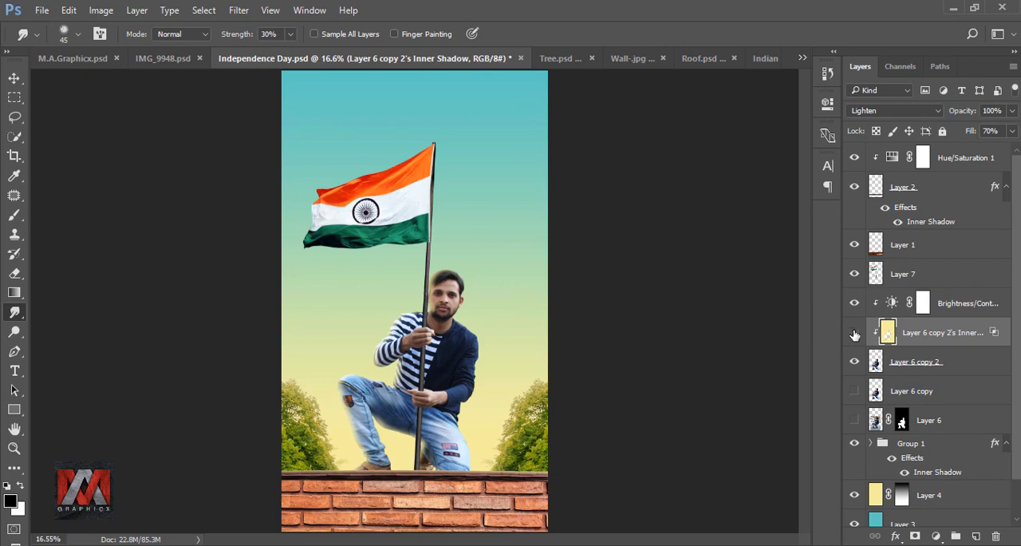
pyautogui.click(854, 333)
pyautogui.click(855, 333)
# Erase the rim light from the man's face with a 175 px Eraser at 51% opacity and 50% flow, comparing by toggling the layer
pyautogui.scroll(5, 411, 295)
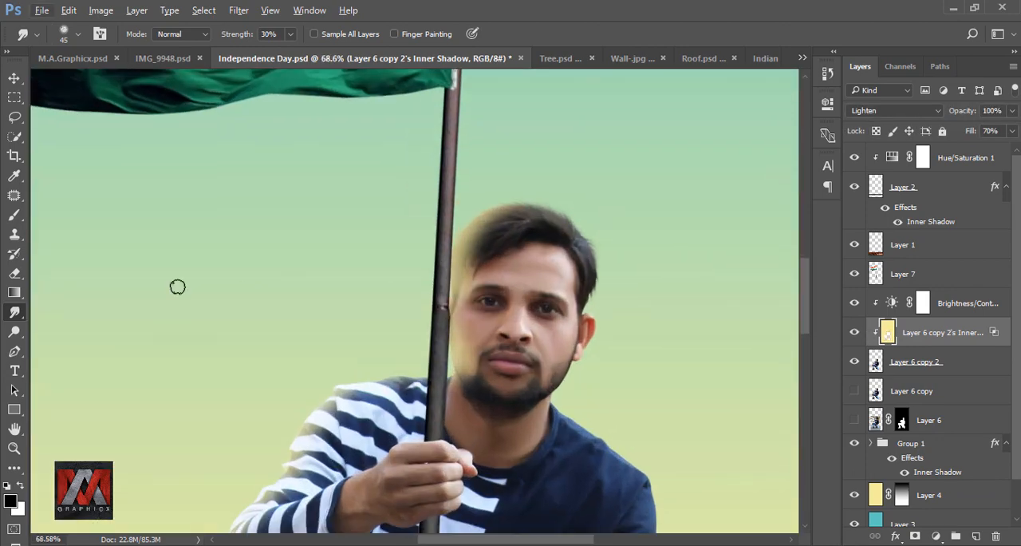
pyautogui.click(16, 274)
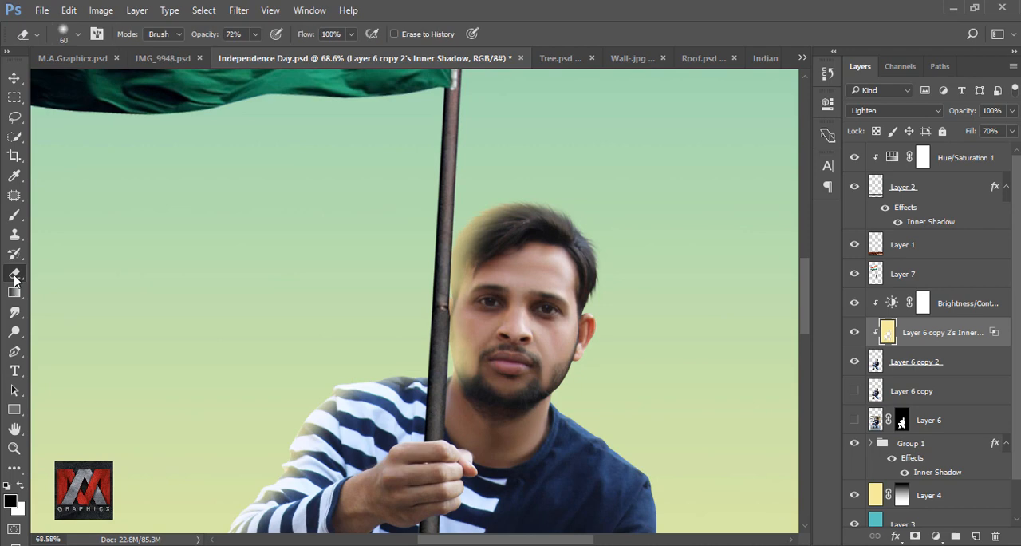
pyautogui.click(351, 35)
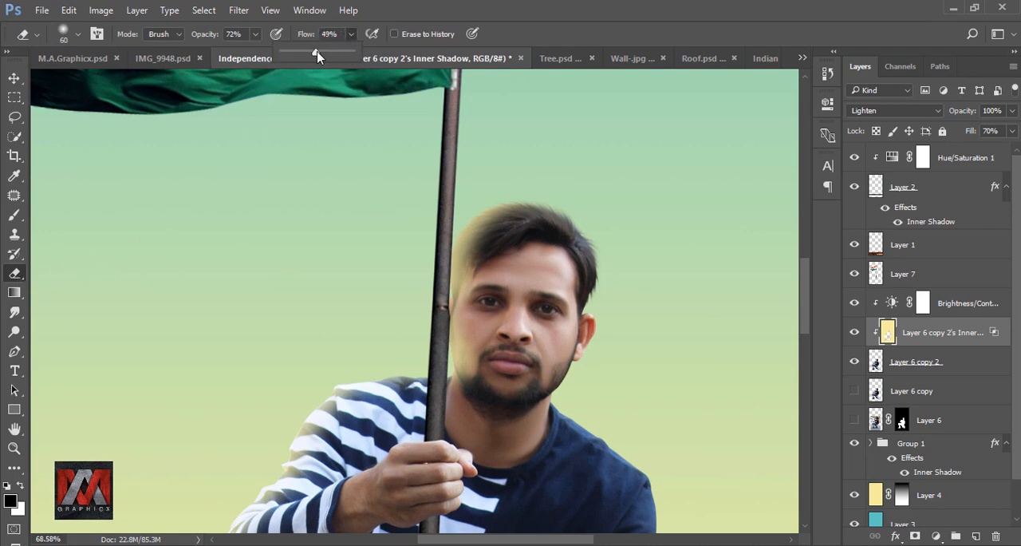
pyautogui.click(257, 35)
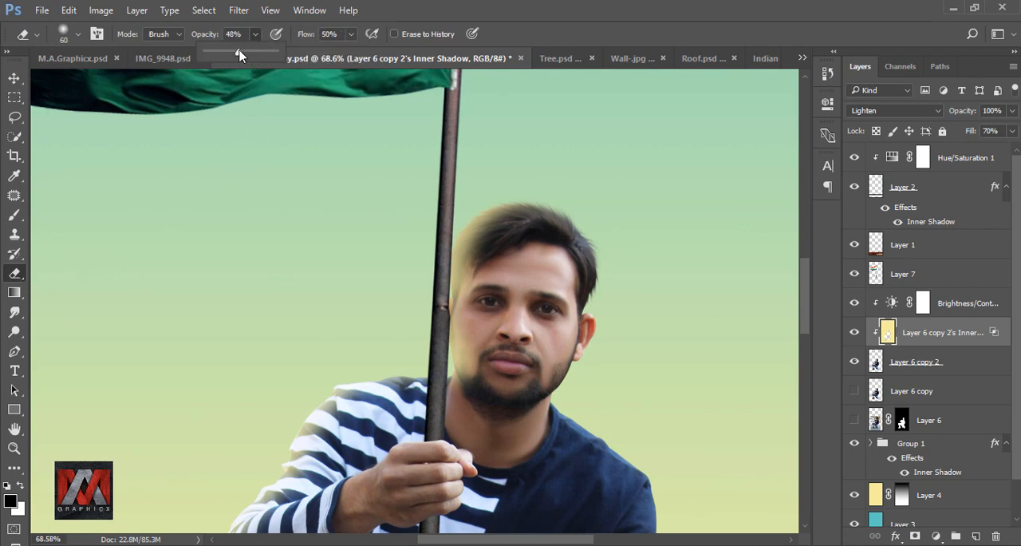
pyautogui.click(622, 31)
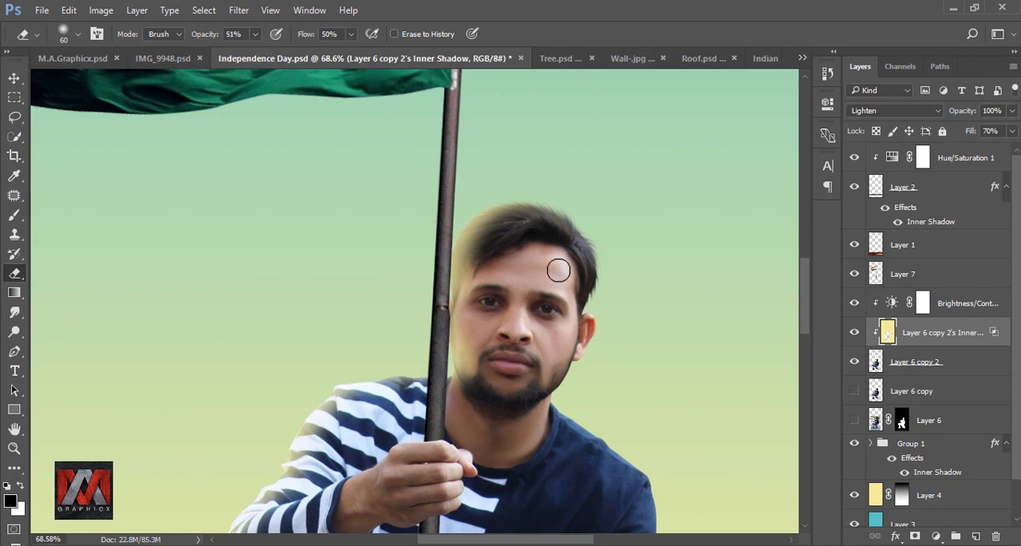
pyautogui.press(']')
pyautogui.press(']')
pyautogui.press(']')
pyautogui.press(']')
pyautogui.press(']')
pyautogui.press(']')
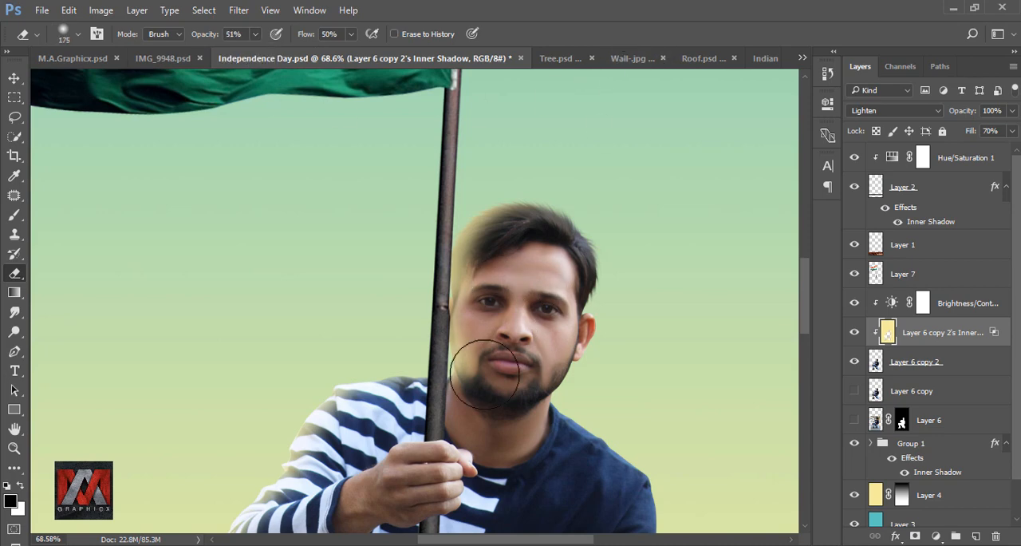
pyautogui.moveTo(483, 374); pyautogui.dragTo(488, 338)
pyautogui.moveTo(474, 245); pyautogui.dragTo(475, 401)
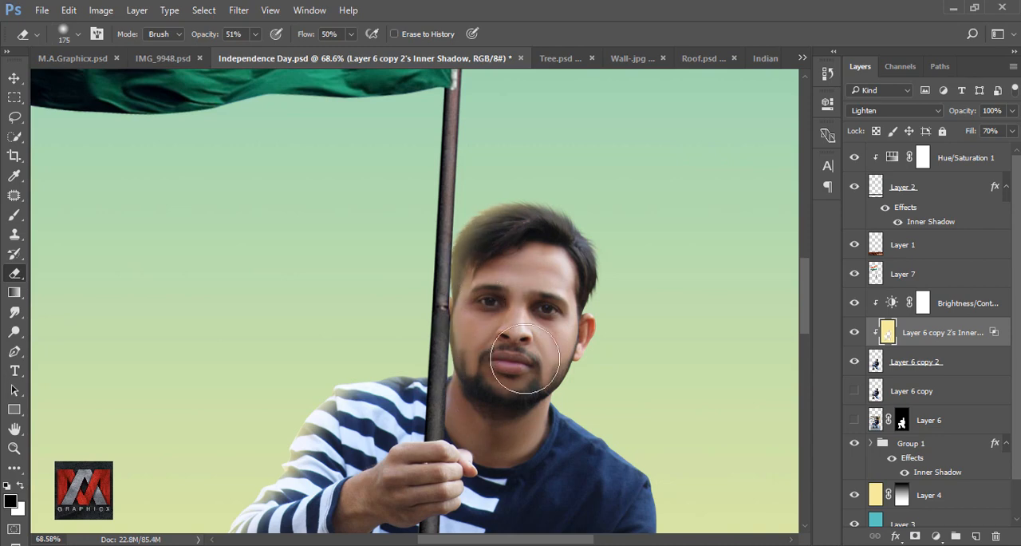
pyautogui.scroll(-3, 520, 338)
pyautogui.click(855, 334)
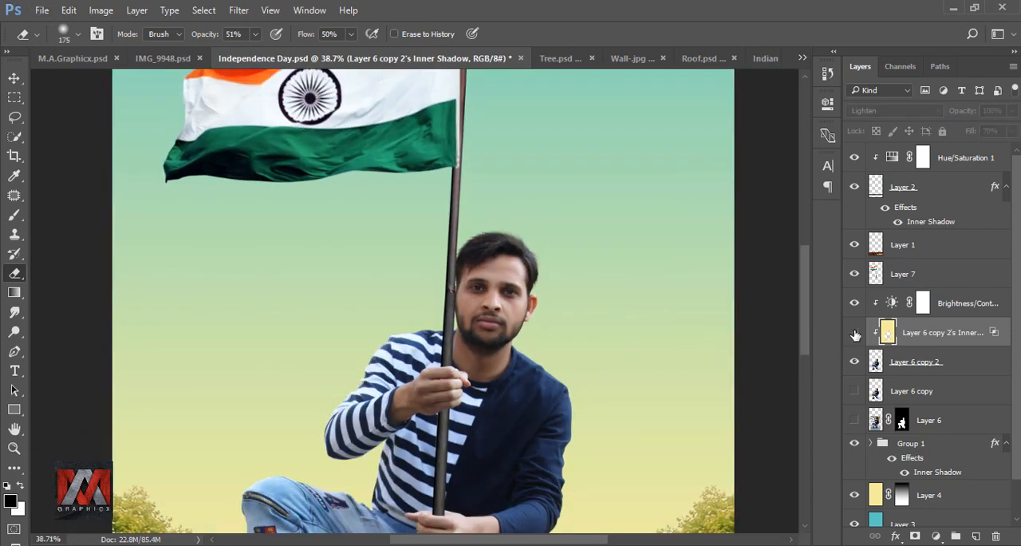
pyautogui.click(855, 333)
pyautogui.scroll(-2, 435, 287)
pyautogui.hotkey('ctrl', '0')
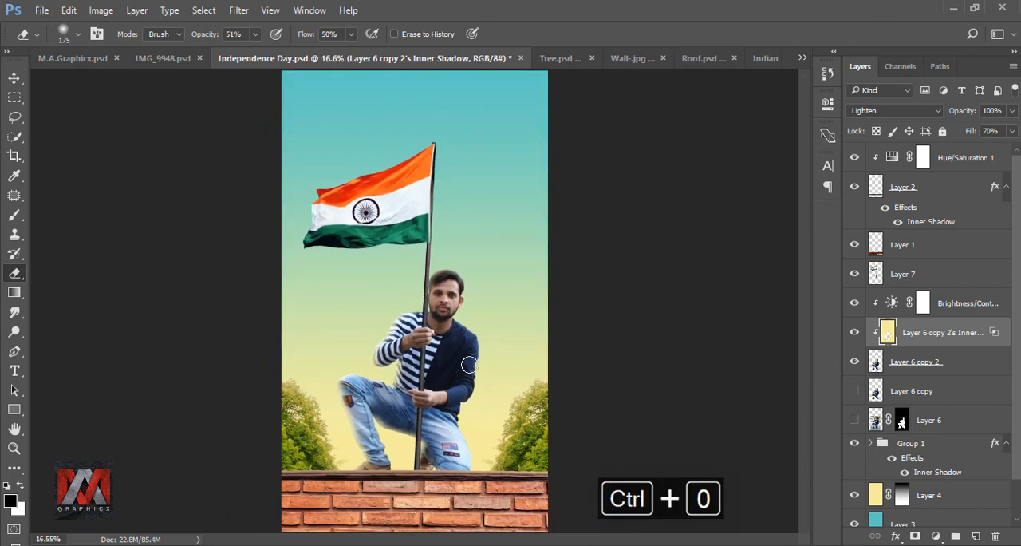
# Apply another Inner Shadow to the man's layer with its angle set to 0°
pyautogui.click(877, 361)
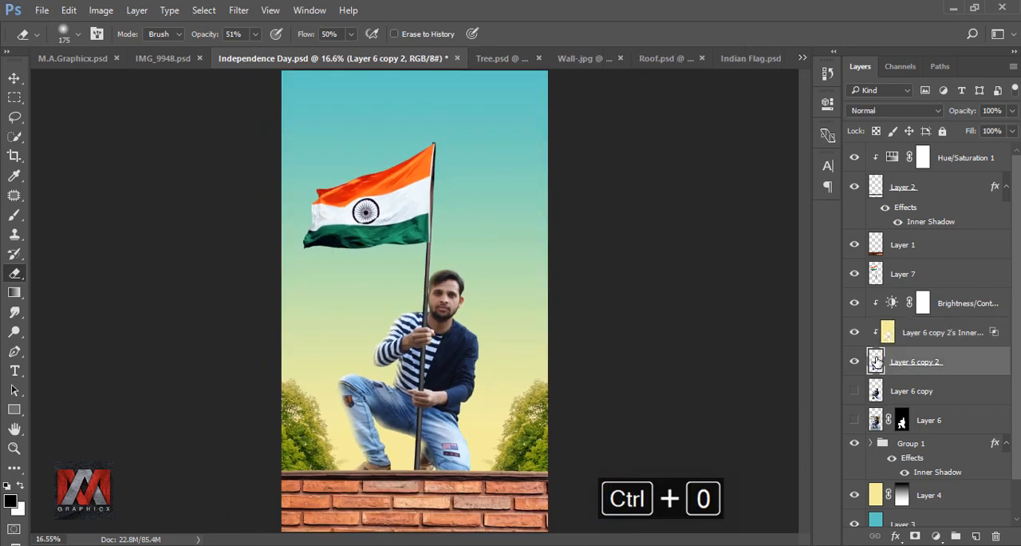
pyautogui.click(895, 535)
pyautogui.click(956, 409)
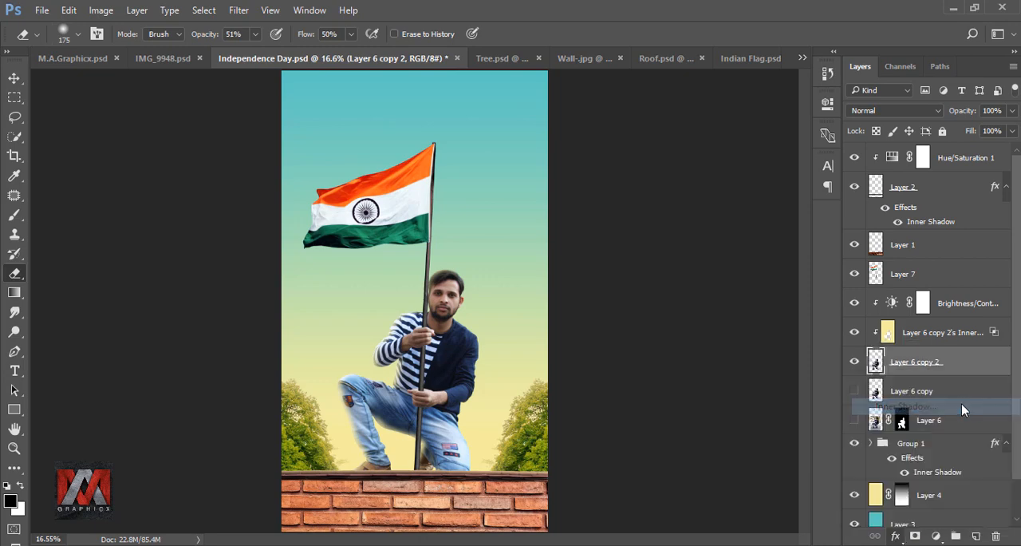
pyautogui.moveTo(609, 134); pyautogui.dragTo(757, 136)
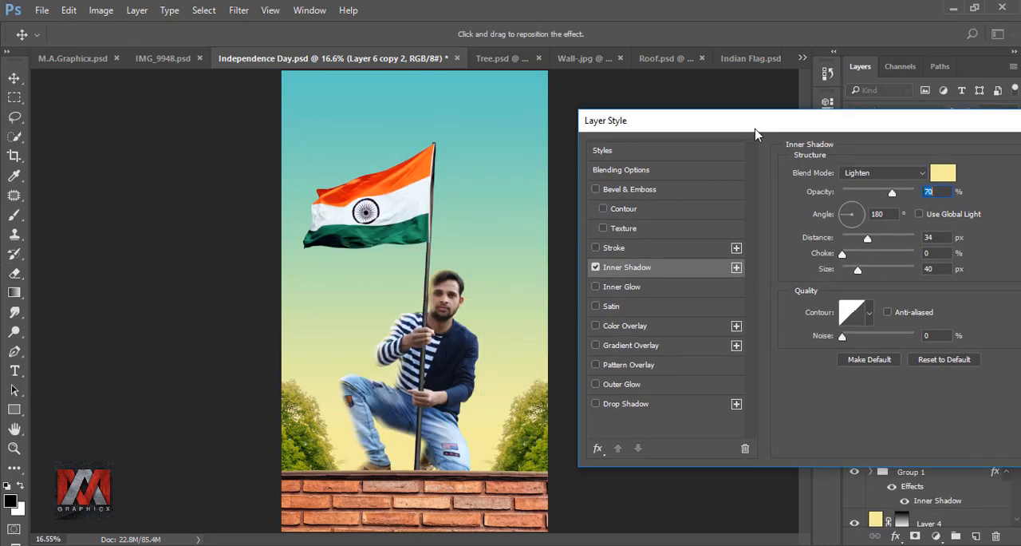
pyautogui.doubleClick(890, 213)
pyautogui.write('0')
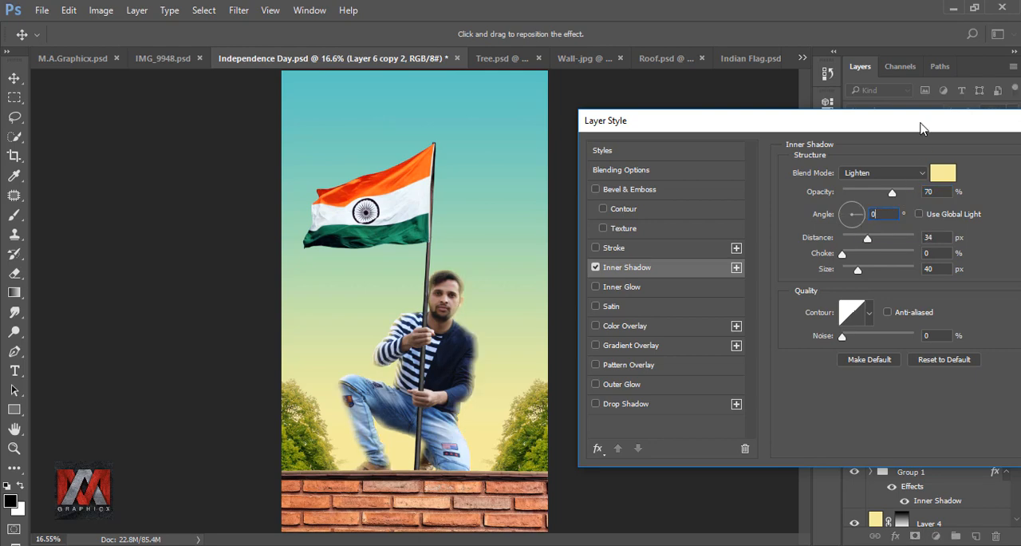
pyautogui.moveTo(922, 128); pyautogui.dragTo(643, 141)
pyautogui.click(794, 168)
pyautogui.press('e')
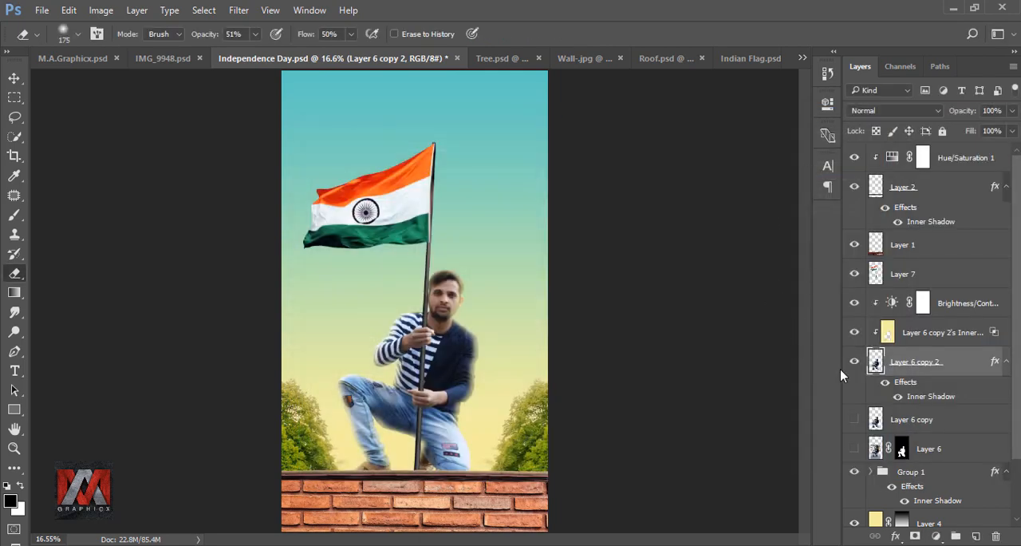
# Convert the man's new Inner Shadow into a separate clipped layer and erase its light from the side of his face
pyautogui.rightClick(992, 364)
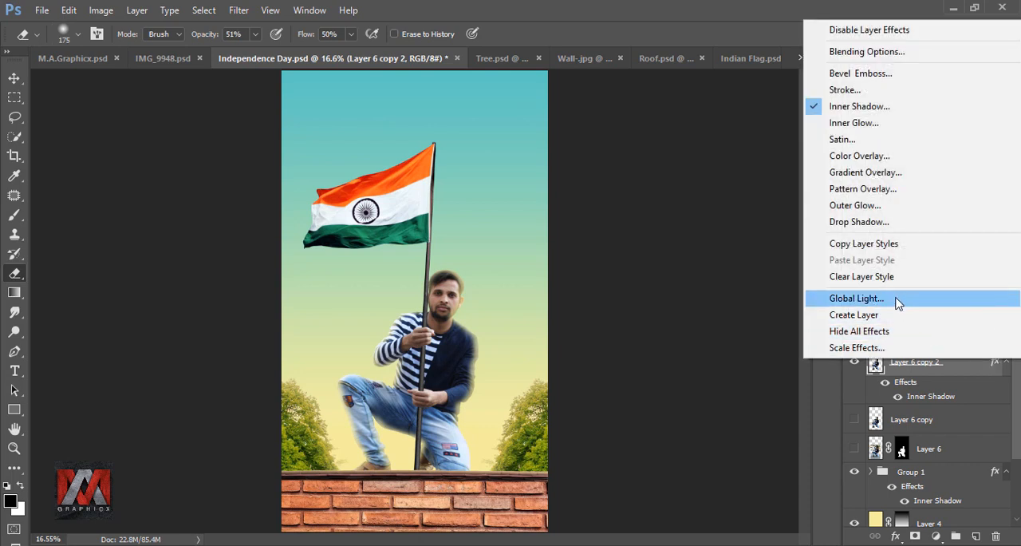
pyautogui.click(904, 316)
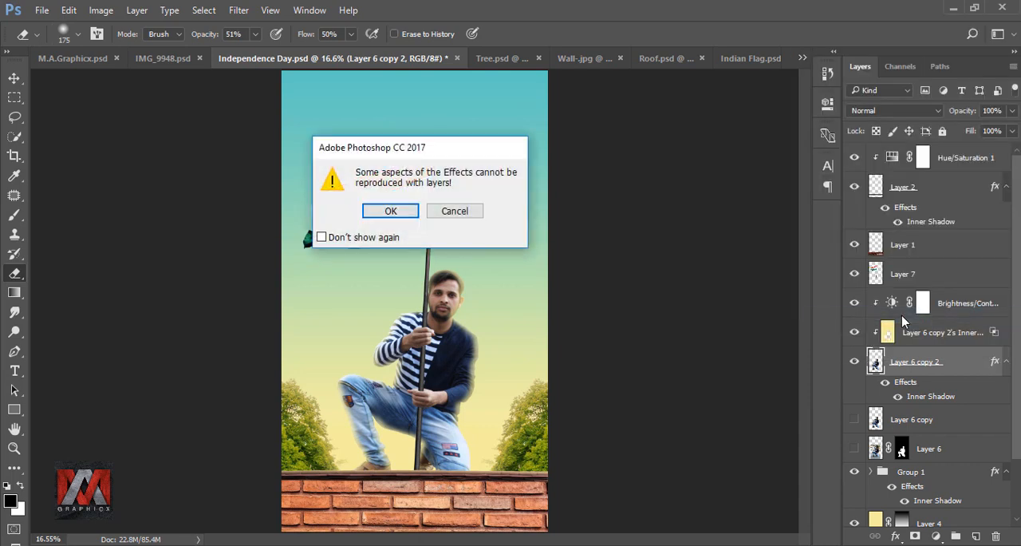
pyautogui.click(391, 214)
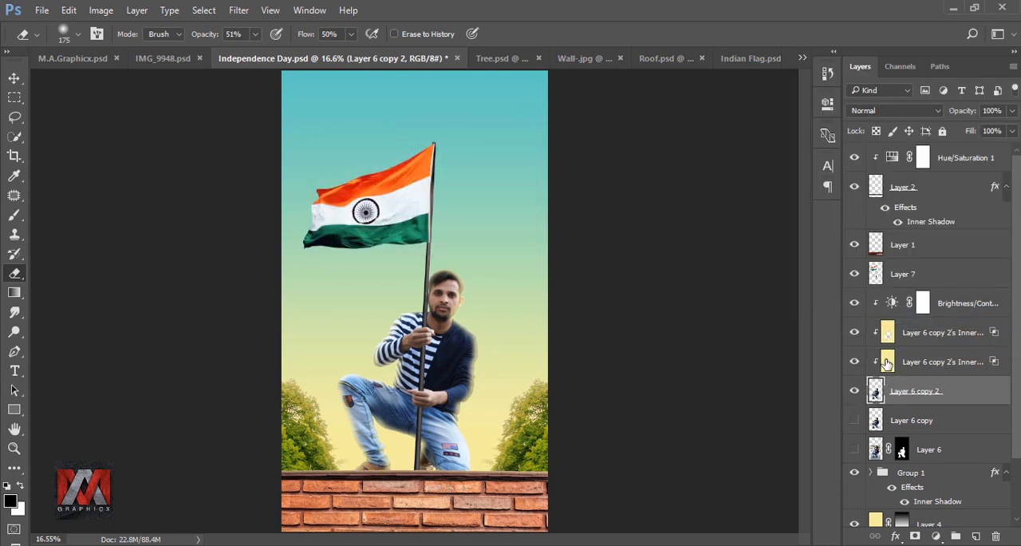
pyautogui.click(887, 364)
pyautogui.scroll(5, 462, 296)
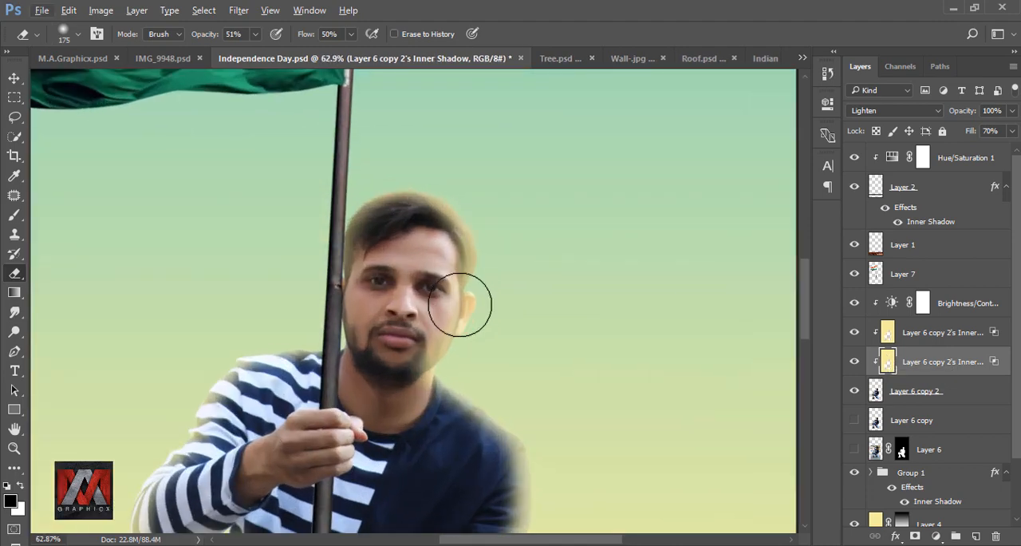
pyautogui.moveTo(432, 241)
pyautogui.mouseDown()
pyautogui.moveTo(442, 233)
pyautogui.moveTo(411, 345)
pyautogui.moveTo(420, 300)
pyautogui.moveTo(385, 344)
pyautogui.mouseUp()
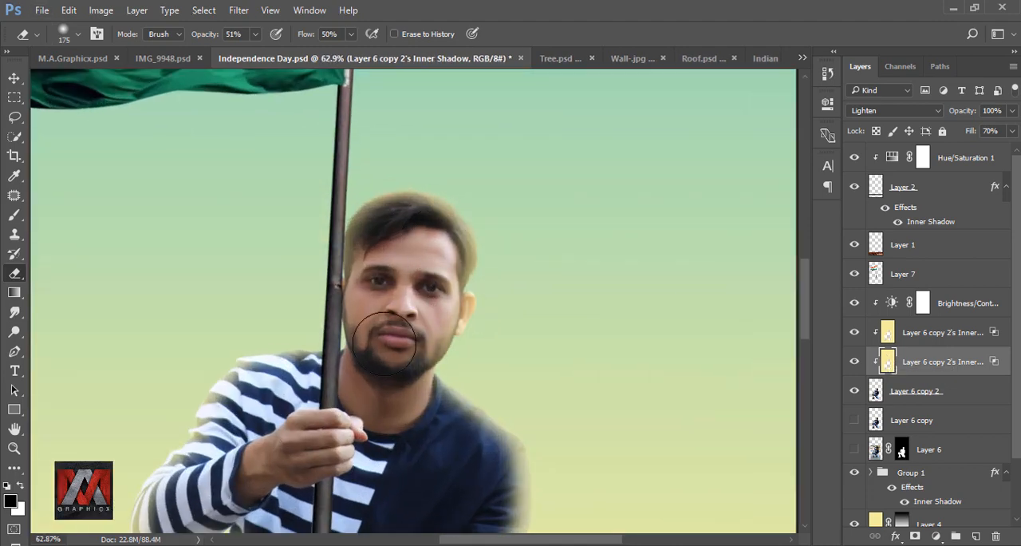
pyautogui.scroll(-3, 556, 283)
pyautogui.hotkey('ctrl', '0')
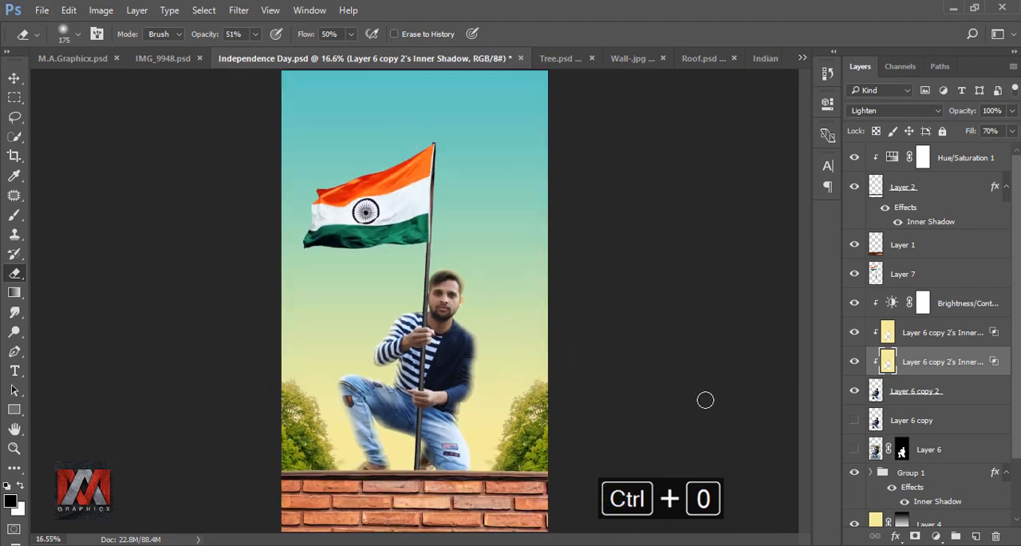
# Lower the second rim-light layer's opacity to 47% and toggle its visibility to compare
pyautogui.click(1012, 111)
pyautogui.moveTo(1013, 132); pyautogui.dragTo(975, 133)
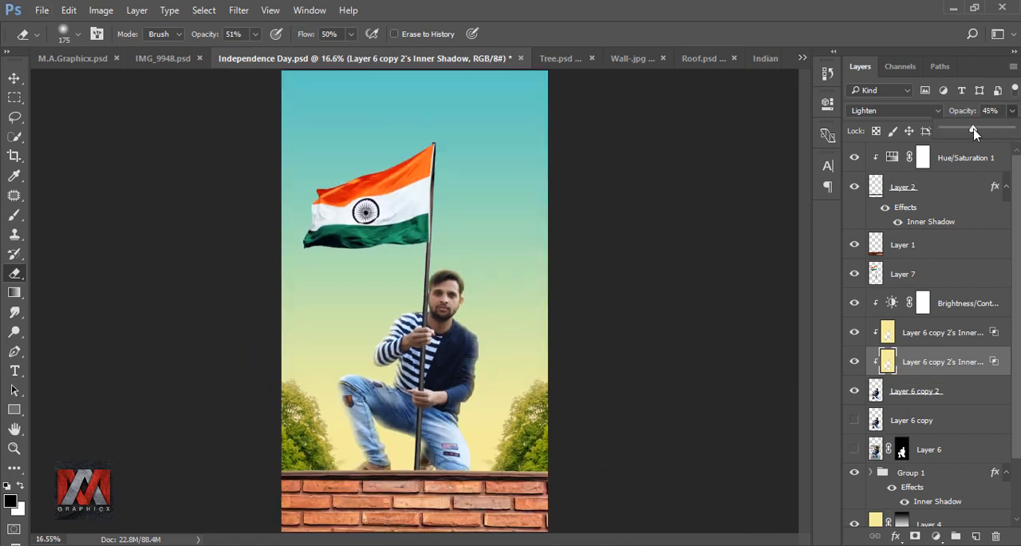
pyautogui.click(854, 362)
pyautogui.click(854, 361)
pyautogui.click(854, 362)
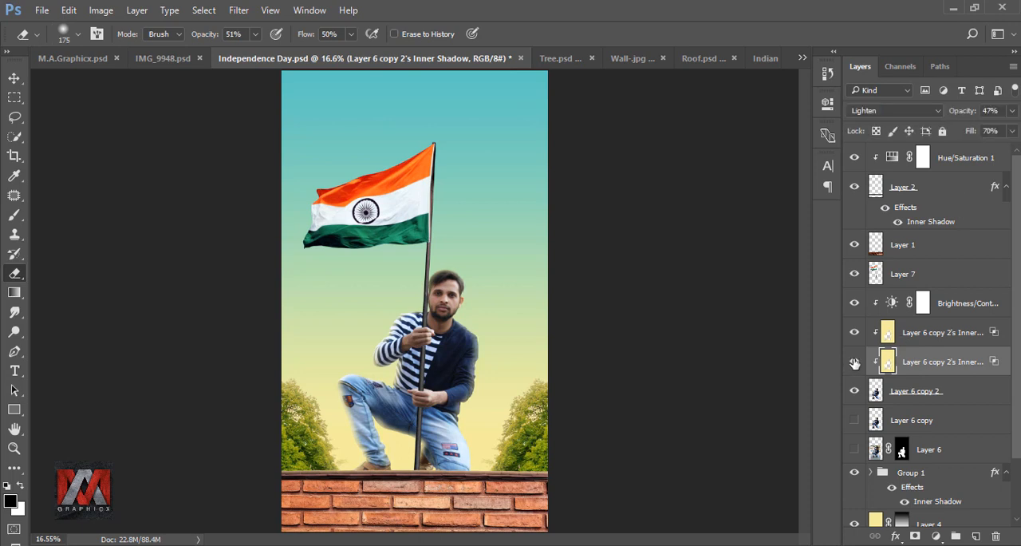
# Apply an Inner Shadow to the flag layer, Layer 7, with its angle set to 180°
pyautogui.click(875, 274)
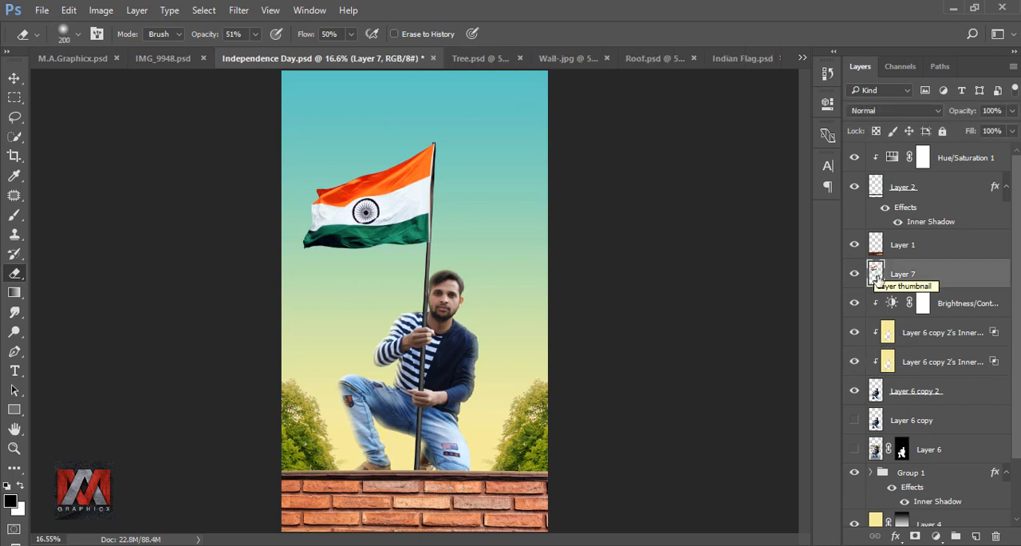
pyautogui.click(895, 536)
pyautogui.click(946, 405)
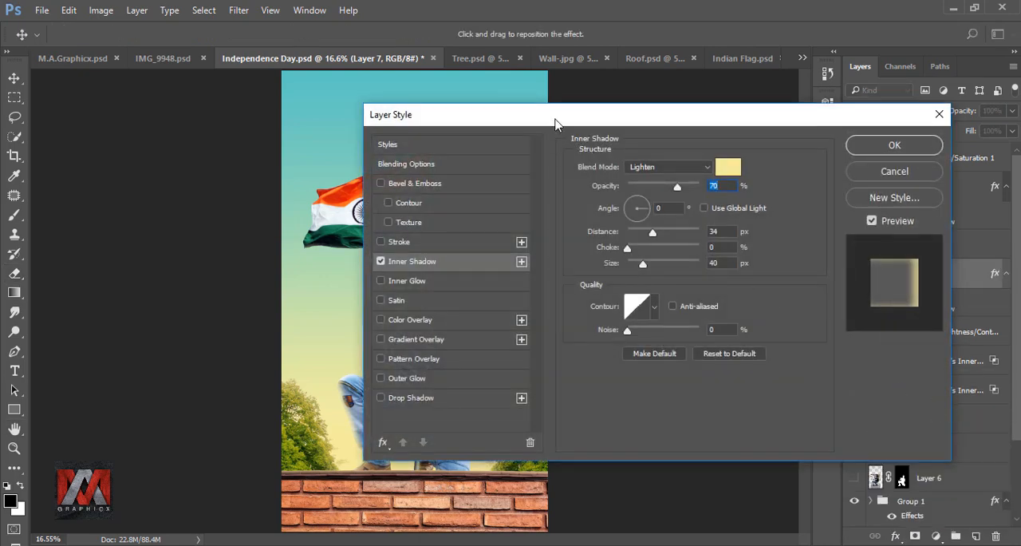
pyautogui.moveTo(556, 124); pyautogui.dragTo(706, 126)
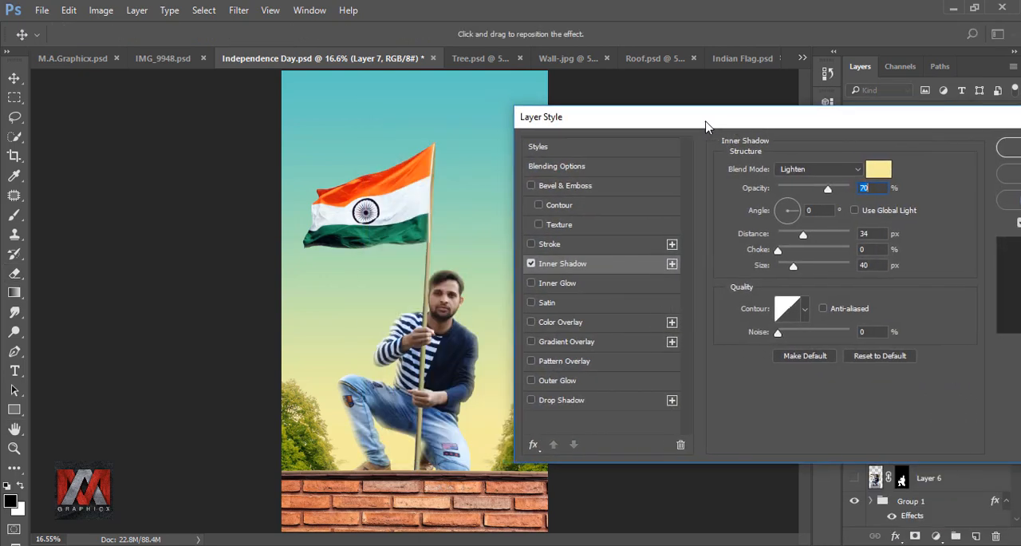
pyautogui.write('180')
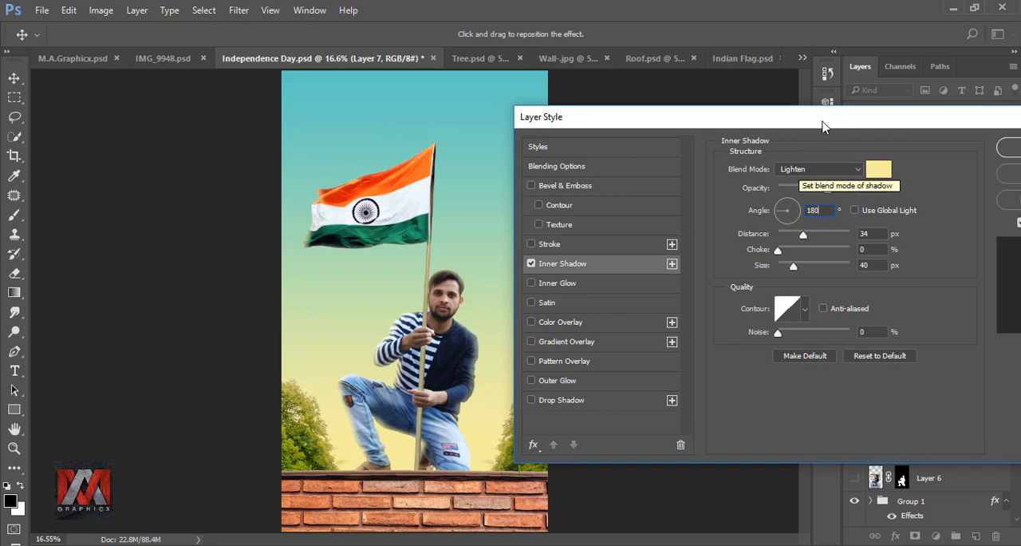
pyautogui.moveTo(824, 128); pyautogui.dragTo(585, 129)
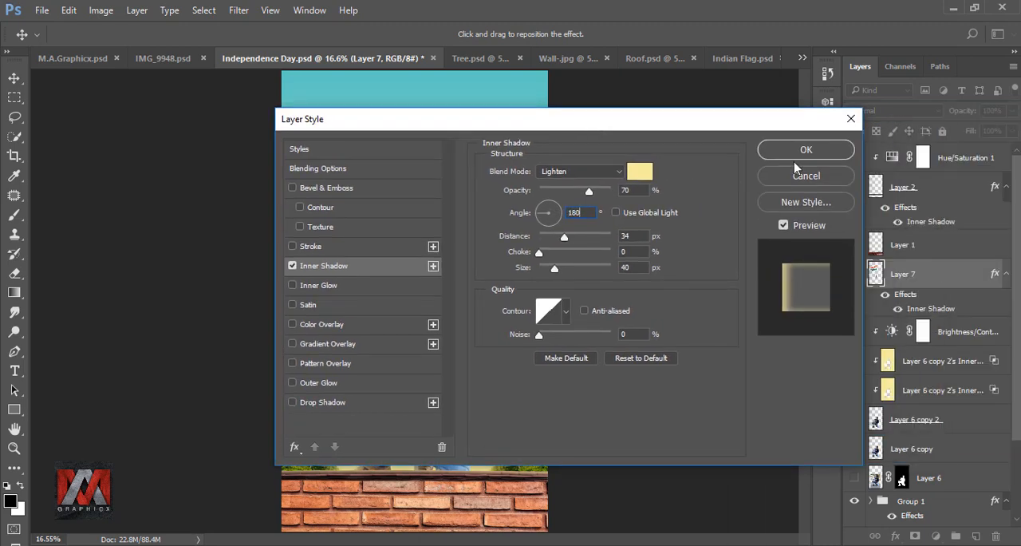
pyautogui.click(806, 151)
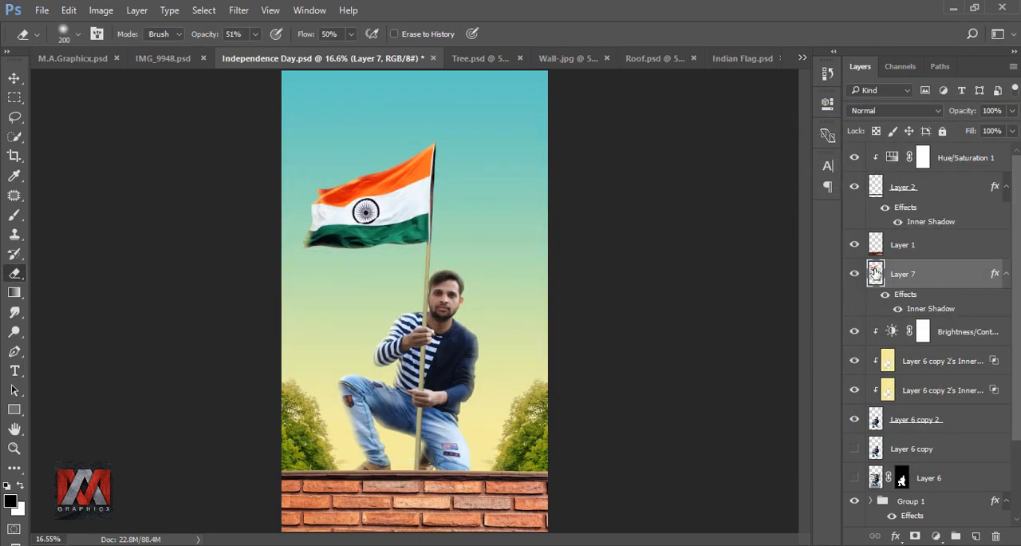
# Convert the flag's Inner Shadow into a separate layer and erase it from the pole with a 200 px Eraser at 100% opacity and flow
pyautogui.rightClick(990, 277)
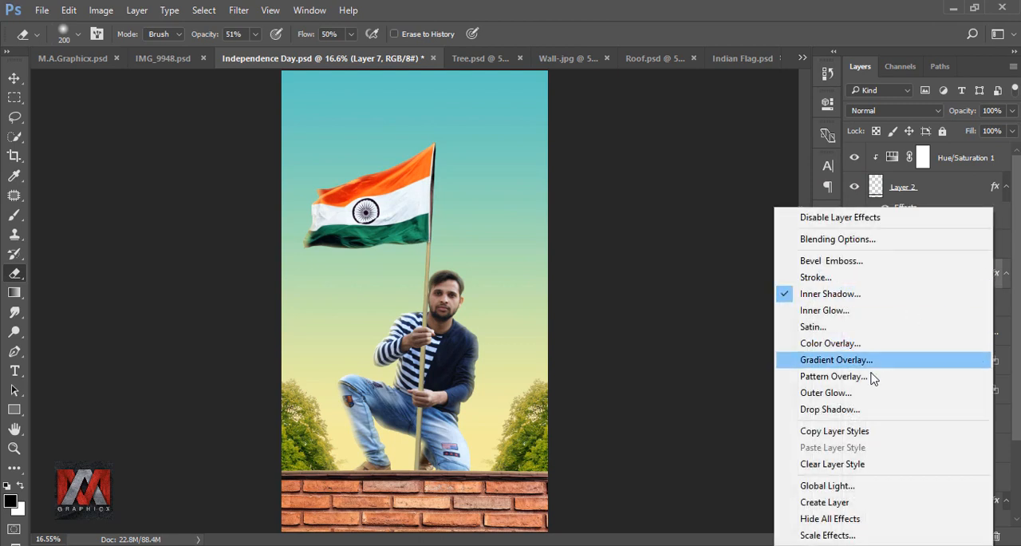
pyautogui.click(880, 501)
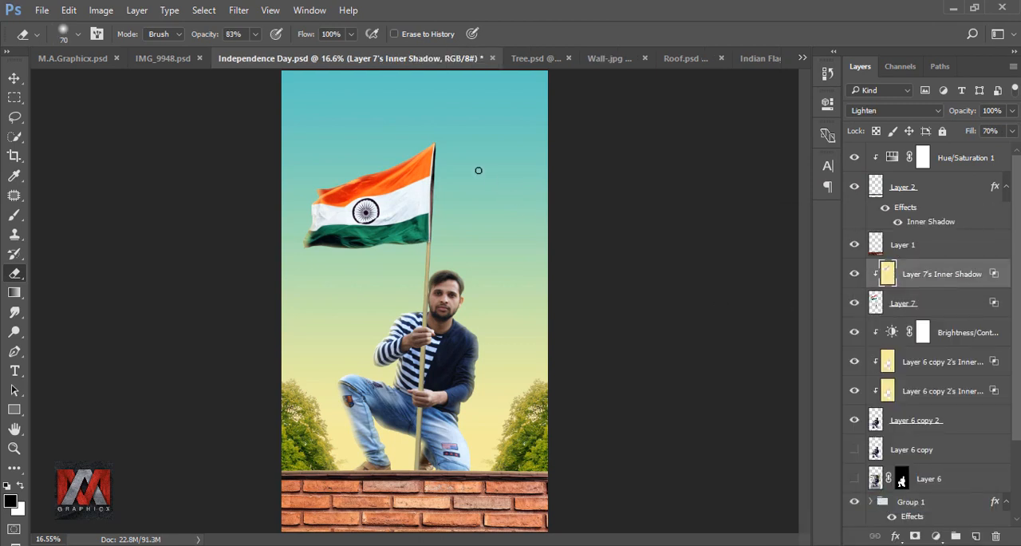
pyautogui.moveTo(256, 35); pyautogui.dragTo(362, 45)
pyautogui.click(351, 34)
pyautogui.click(556, 40)
pyautogui.moveTo(428, 256)
pyautogui.mouseDown()
pyautogui.moveTo(426, 411)
pyautogui.moveTo(413, 459)
pyautogui.moveTo(426, 431)
pyautogui.moveTo(422, 464)
pyautogui.moveTo(425, 281)
pyautogui.mouseUp()
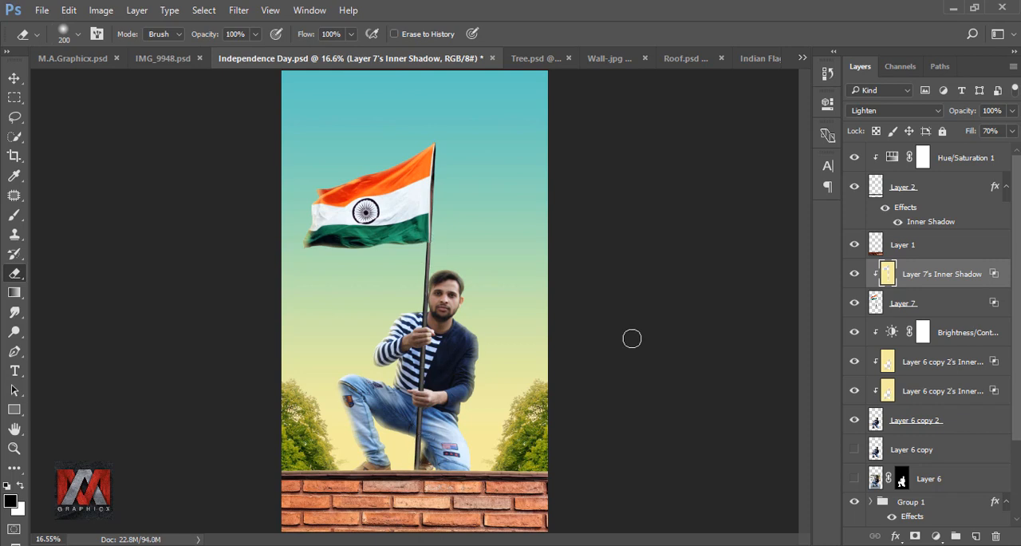
pyautogui.click(854, 274)
pyautogui.click(855, 274)
# Add a new layer above the brick wall layer, Layer 1, and clip it to the wall
pyautogui.click(879, 248)
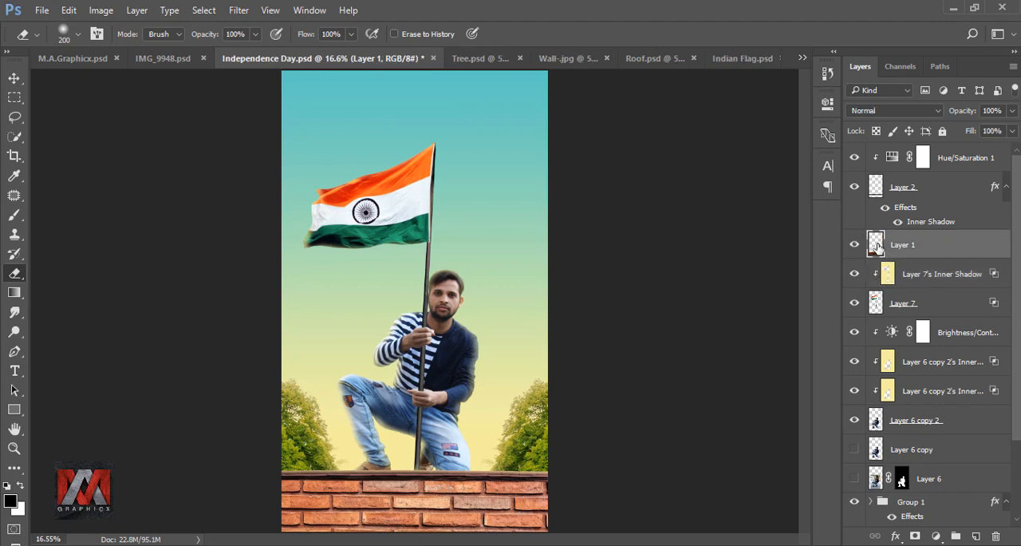
pyautogui.click(976, 536)
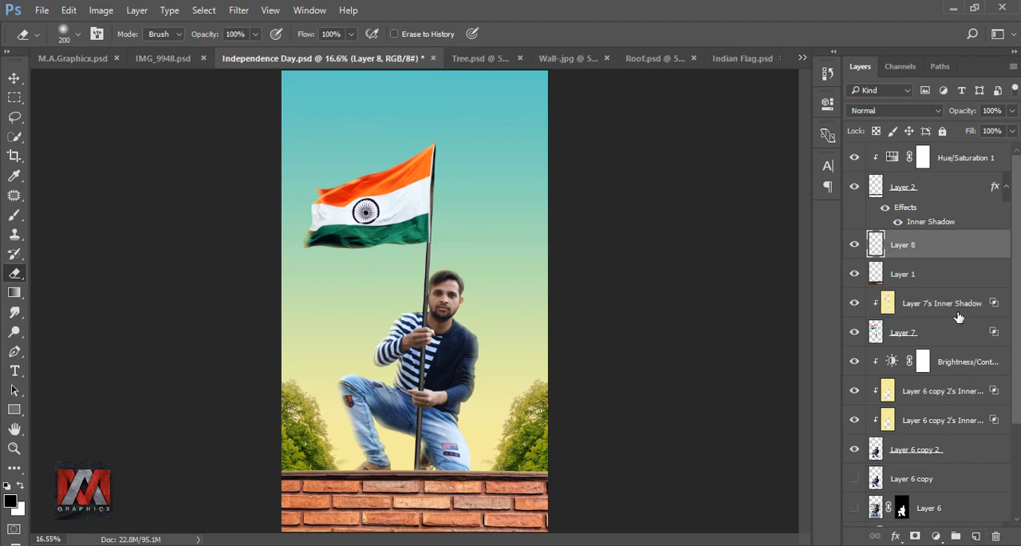
pyautogui.rightClick(960, 246)
pyautogui.click(830, 345)
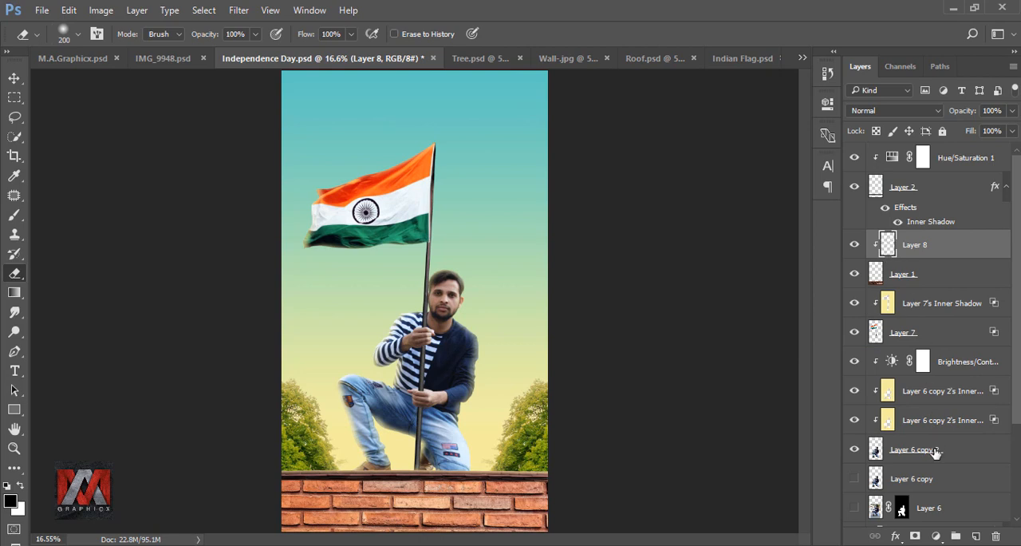
# Add a clipped black-to-transparent linear Gradient Fill at 90°, shifted down over the brick wall's lower part, and toggle its visibility to compare
pyautogui.click(936, 535)
pyautogui.click(893, 223)
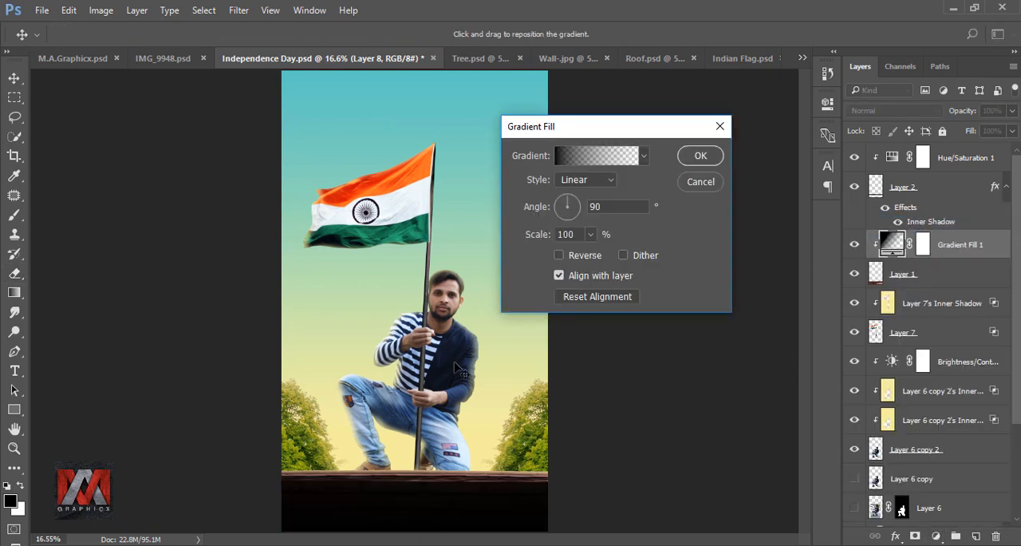
pyautogui.moveTo(453, 362); pyautogui.dragTo(475, 452)
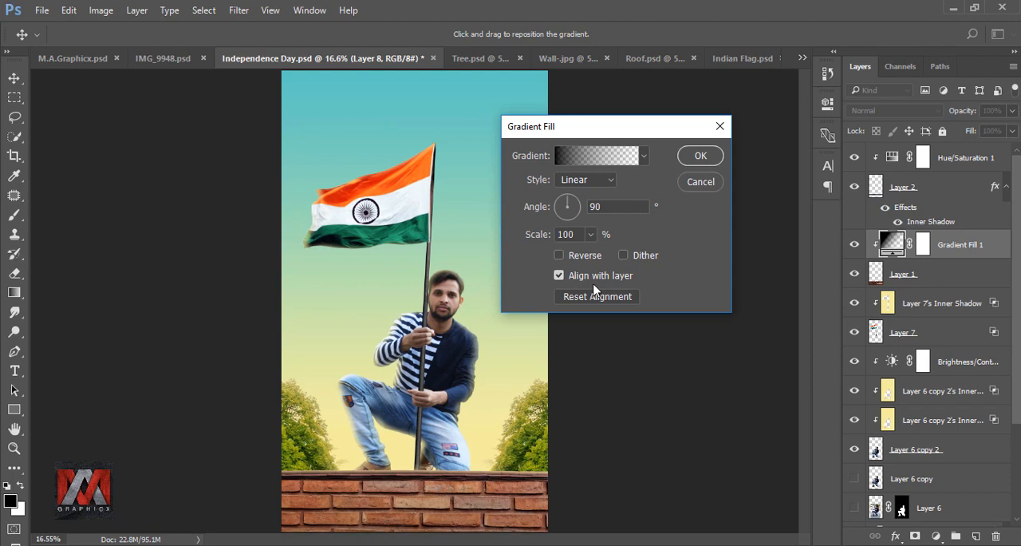
pyautogui.click(701, 156)
pyautogui.press('e')
pyautogui.click(854, 245)
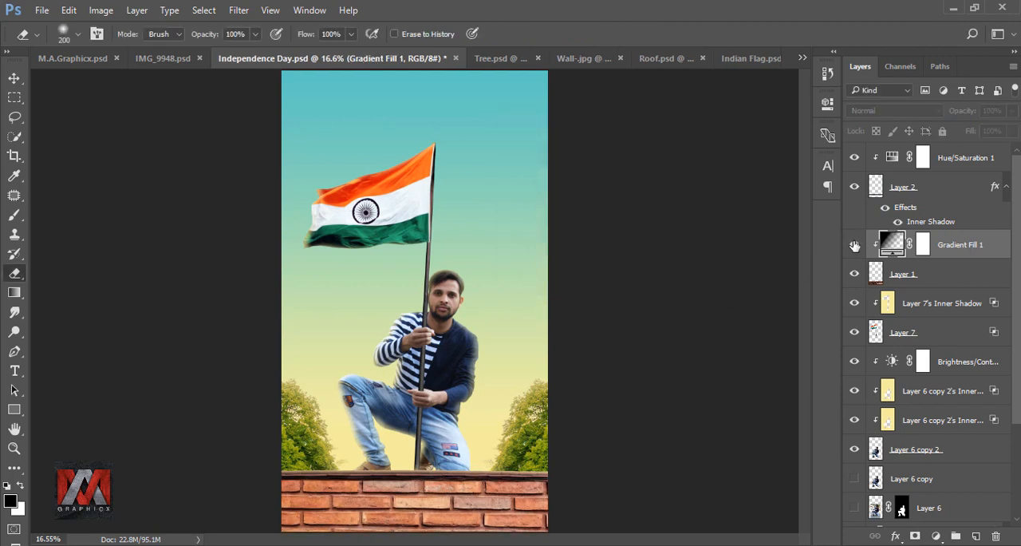
# Show the brick wall's gradient fill again and stamp all visible layers into a new layer above Hue/Saturation 1
pyautogui.click(854, 245)
pyautogui.click(922, 158)
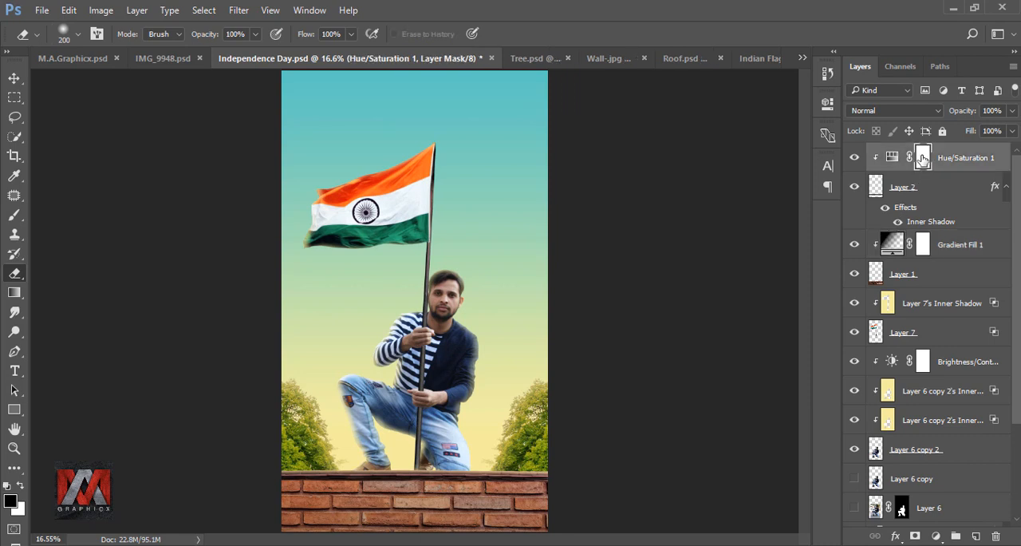
pyautogui.hotkey('ctrl', 'shift', 'alt', 'e')
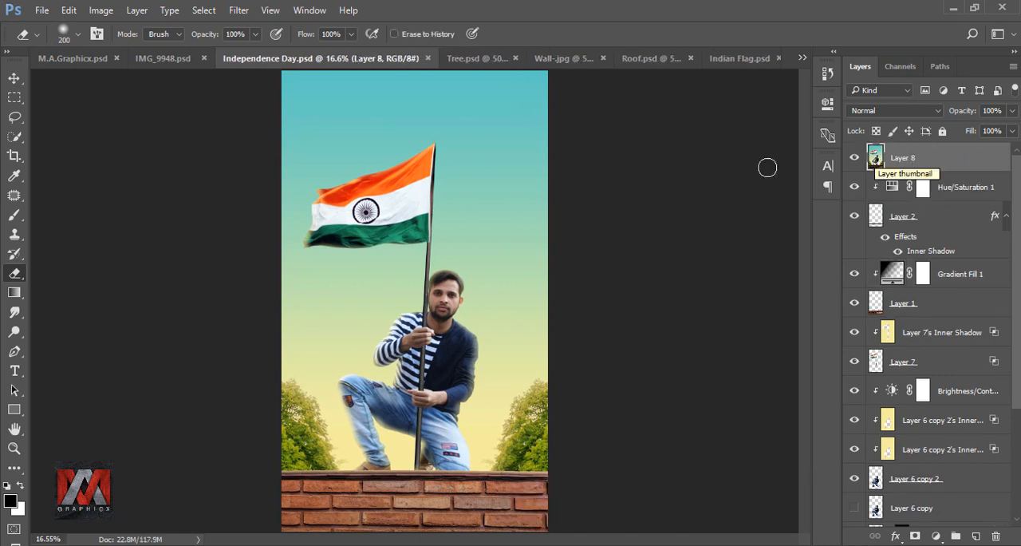
# Apply Viveza 2 to the stamped layer with Brightness 5%, Contrast 6%, Saturation 11% and slightly raised Structure, and toggle the result to compare
pyautogui.click(238, 10)
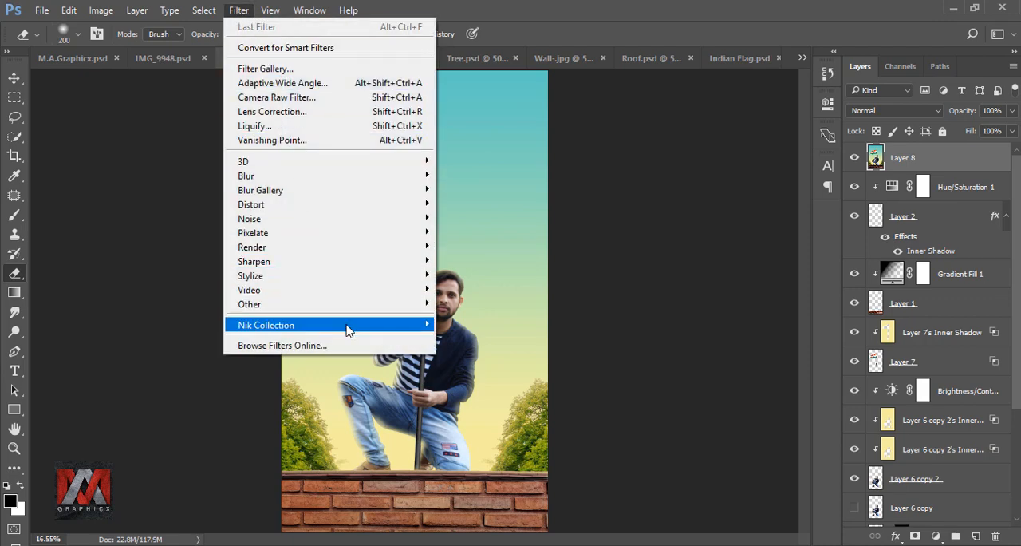
pyautogui.moveTo(349, 327)
pyautogui.click(569, 427)
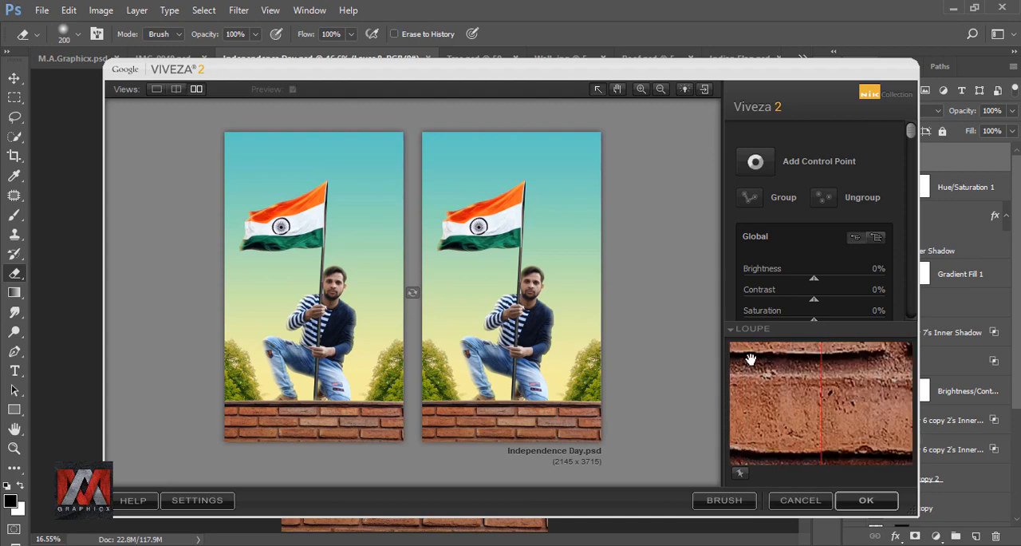
pyautogui.moveTo(910, 137); pyautogui.dragTo(911, 168)
pyautogui.moveTo(814, 221); pyautogui.dragTo(818, 222)
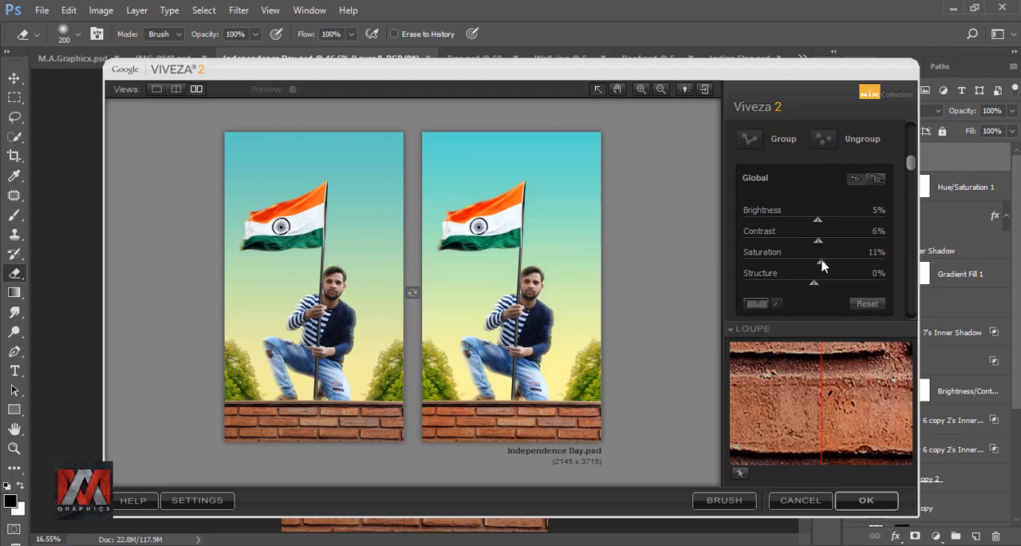
pyautogui.moveTo(814, 287); pyautogui.dragTo(826, 287)
pyautogui.click(868, 499)
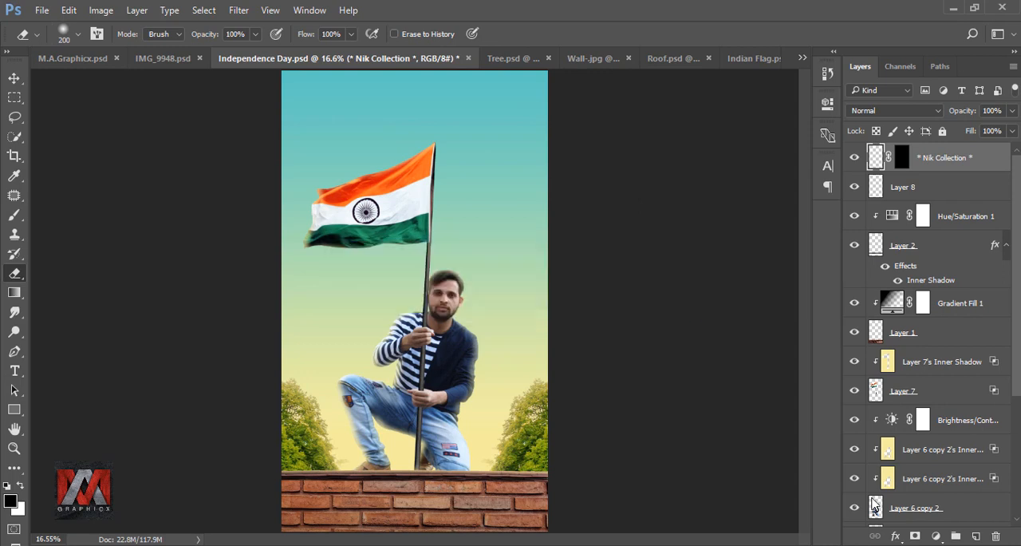
pyautogui.click(854, 158)
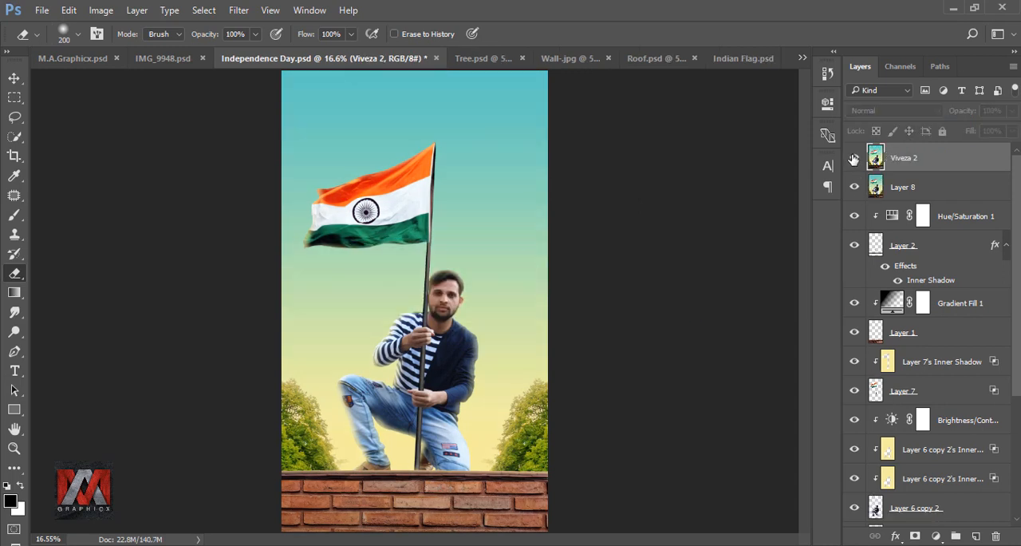
pyautogui.click(854, 158)
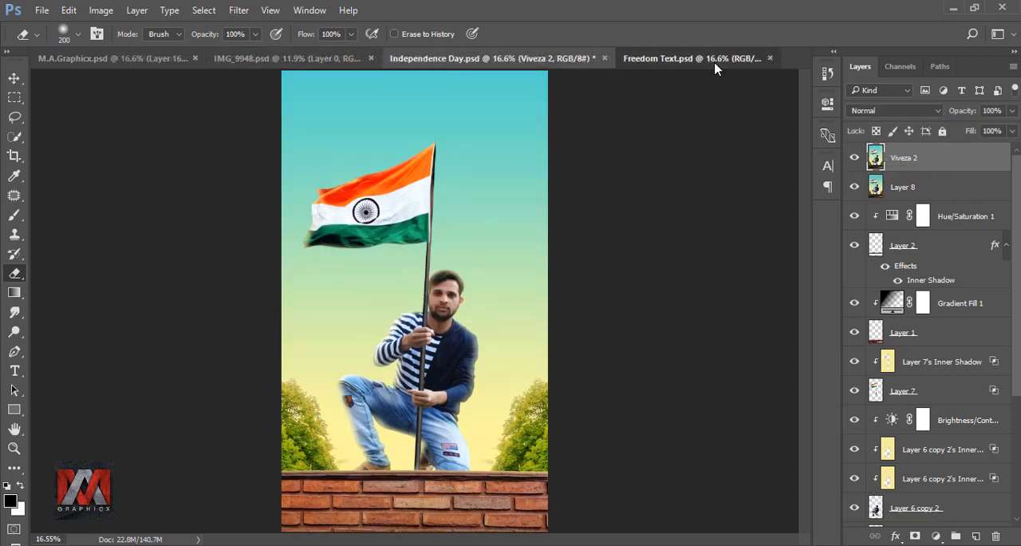
# Copy the FREEDOM title and credits group, Group 2 copy, from Freedom Text.psd into Independence Day.psd
pyautogui.click(715, 61)
pyautogui.click(15, 78)
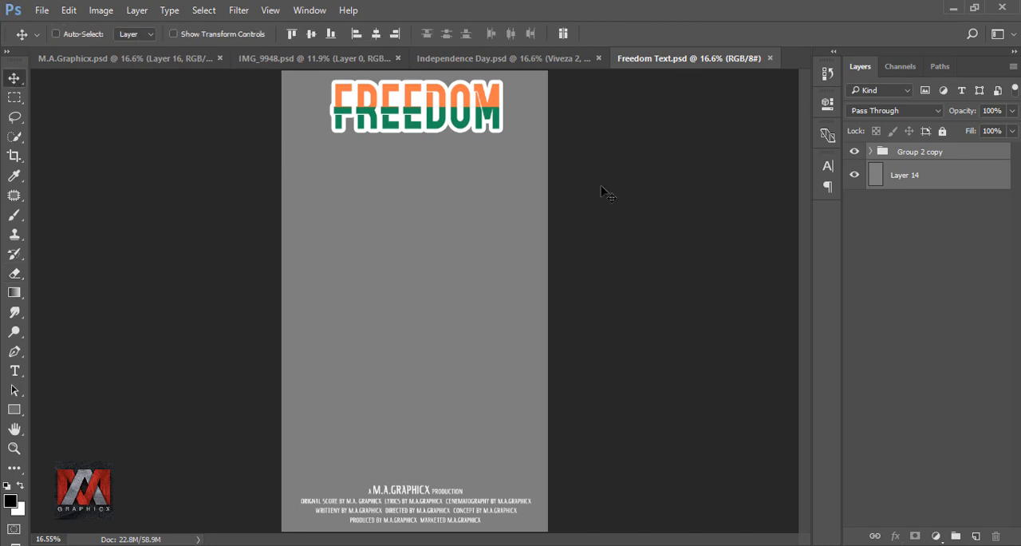
pyautogui.click(910, 153)
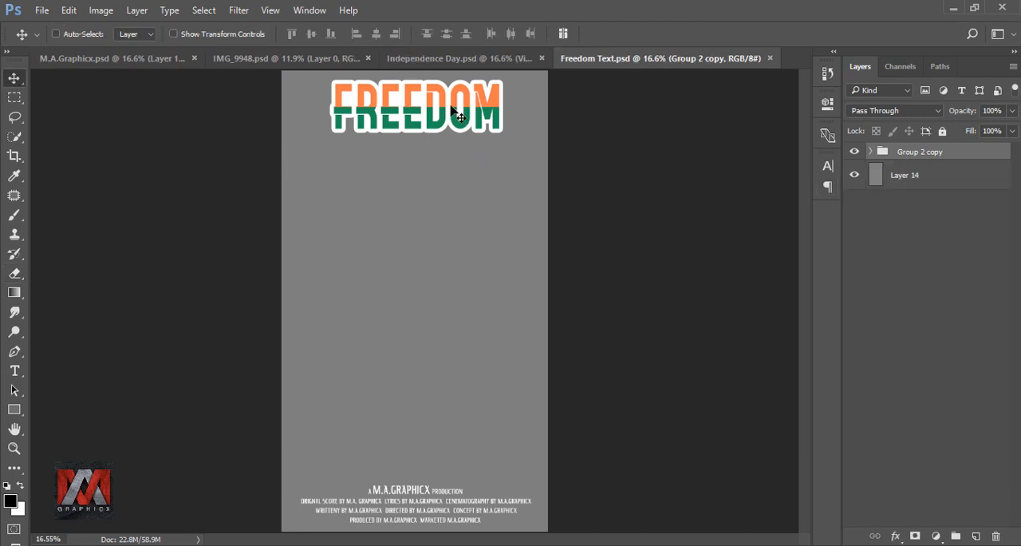
pyautogui.moveTo(452, 109)
pyautogui.mouseDown()
pyautogui.moveTo(434, 65)
pyautogui.moveTo(403, 44)
pyautogui.moveTo(447, 120)
pyautogui.mouseUp()
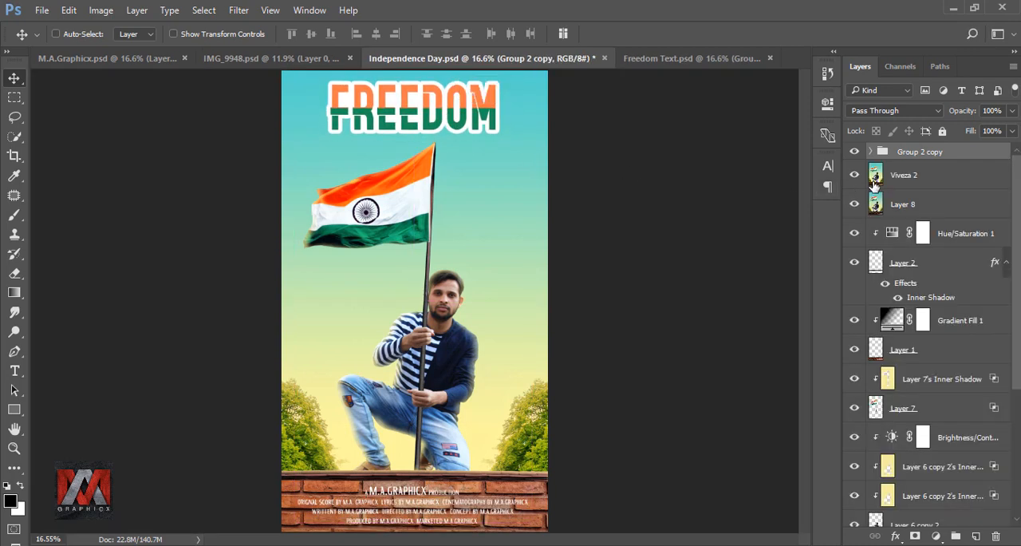
# Center the FREEDOM text group horizontally on the canvas, clear the selection and toggle the group's visibility to compare
pyautogui.keyDown('ctrl'); pyautogui.click(874, 182); pyautogui.keyUp('ctrl')
pyautogui.click(377, 34)
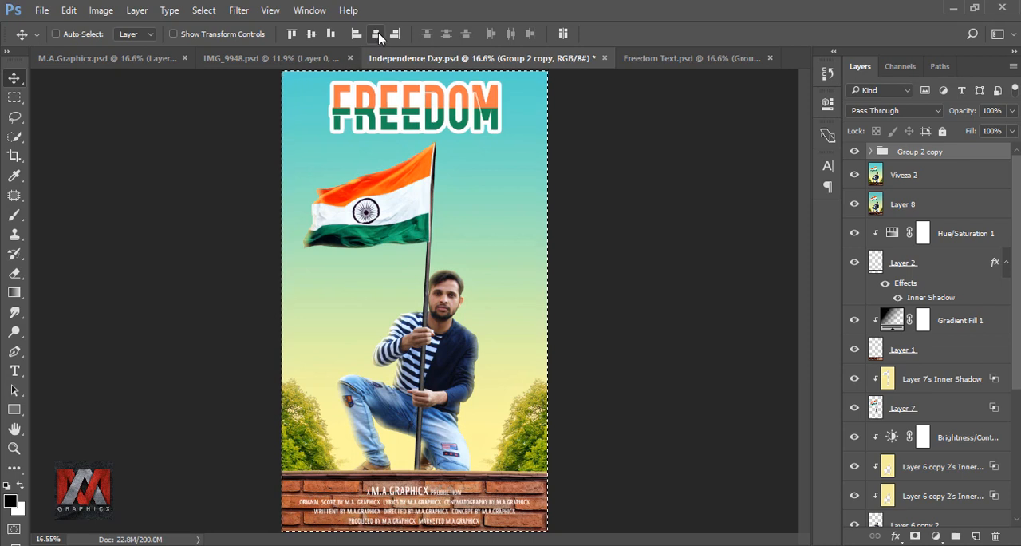
pyautogui.hotkey('ctrl', 'd')
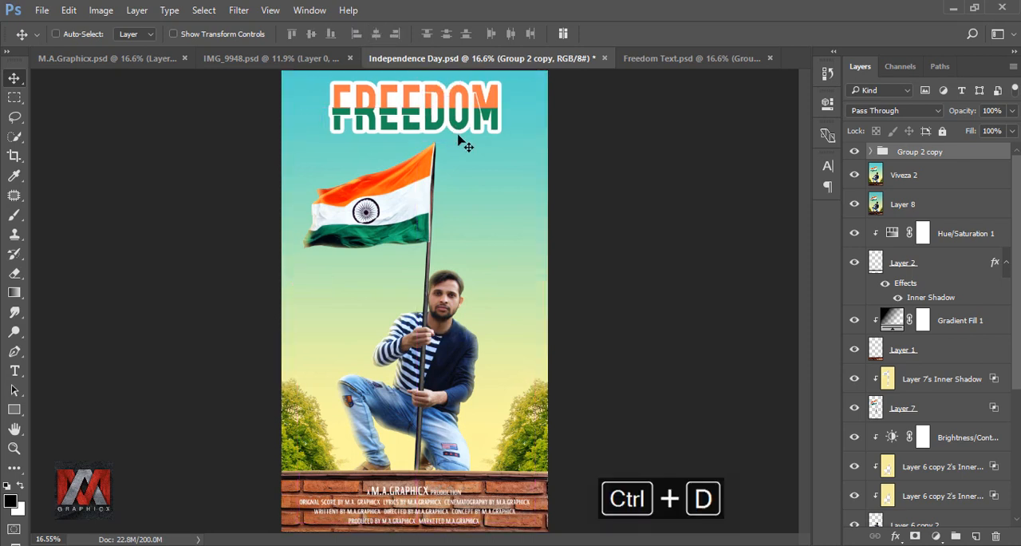
pyautogui.click(855, 153)
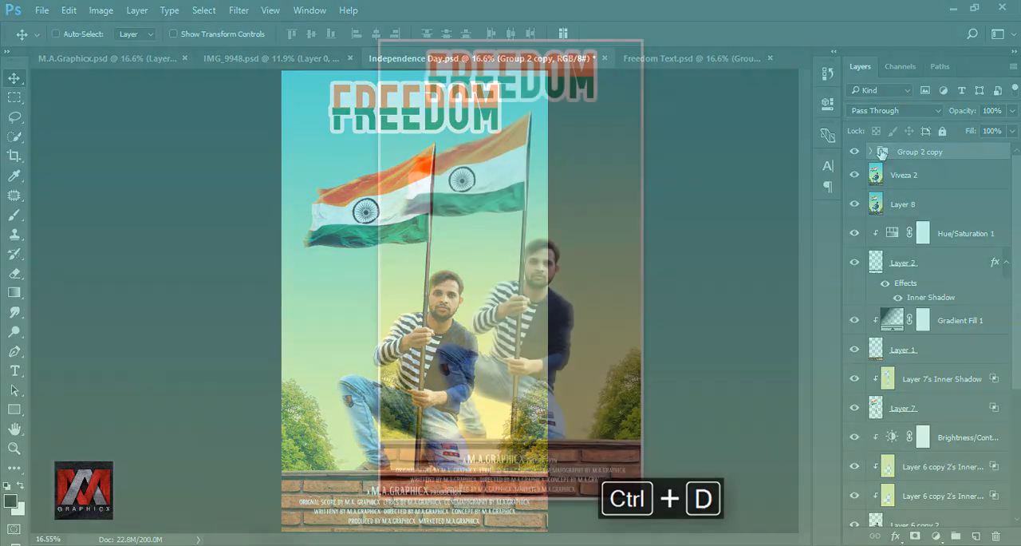